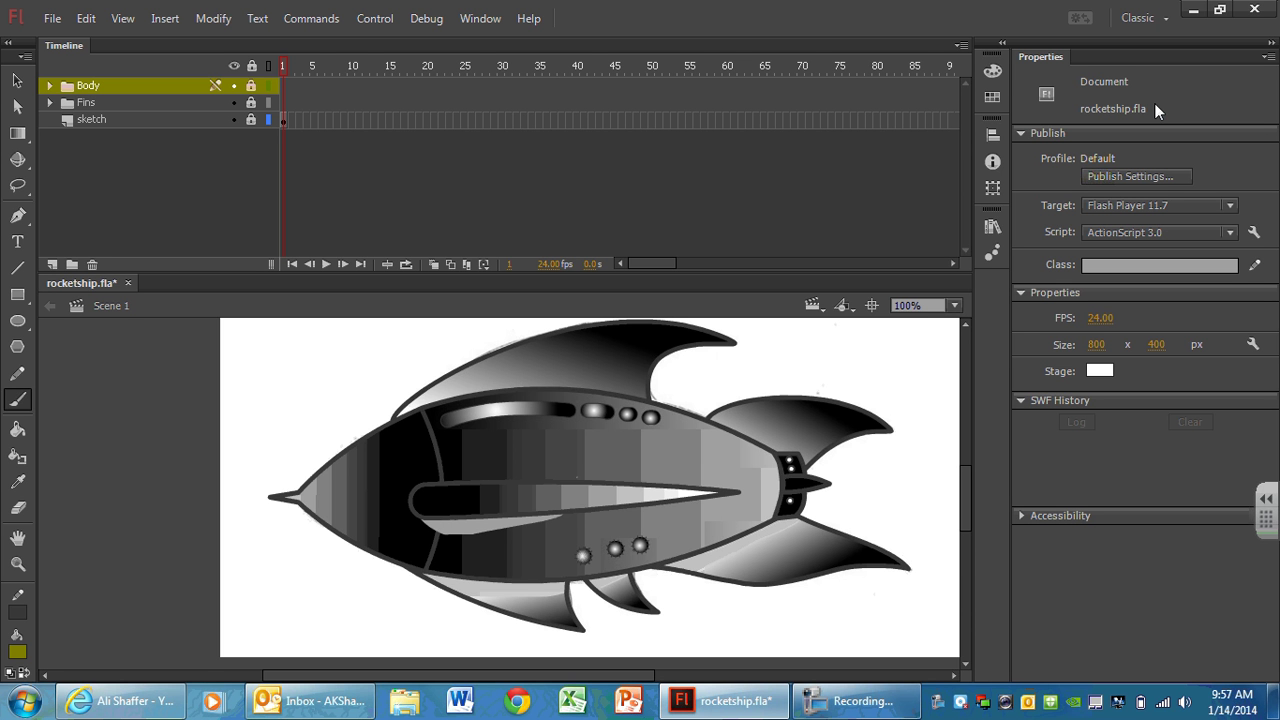
Expand and collapse the Body and Fins folders, then make the sketch layer active.
click(49, 86)
click(49, 86)
click(49, 103)
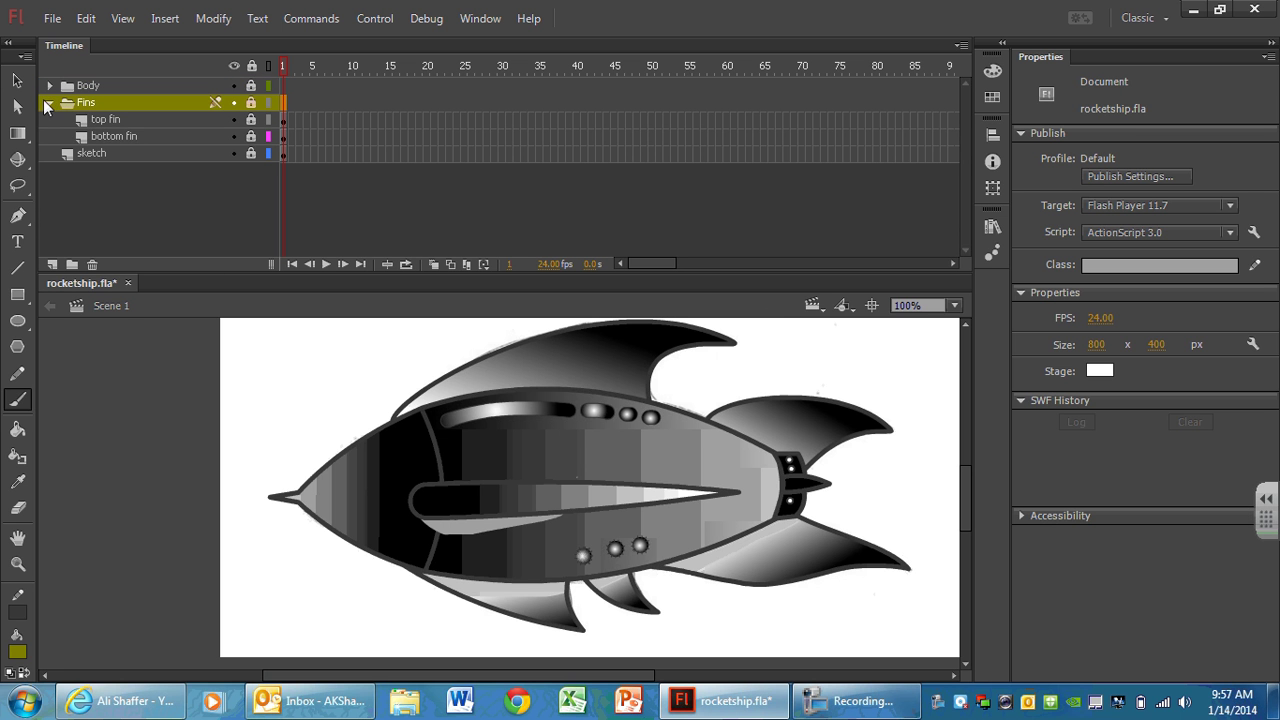
click(49, 103)
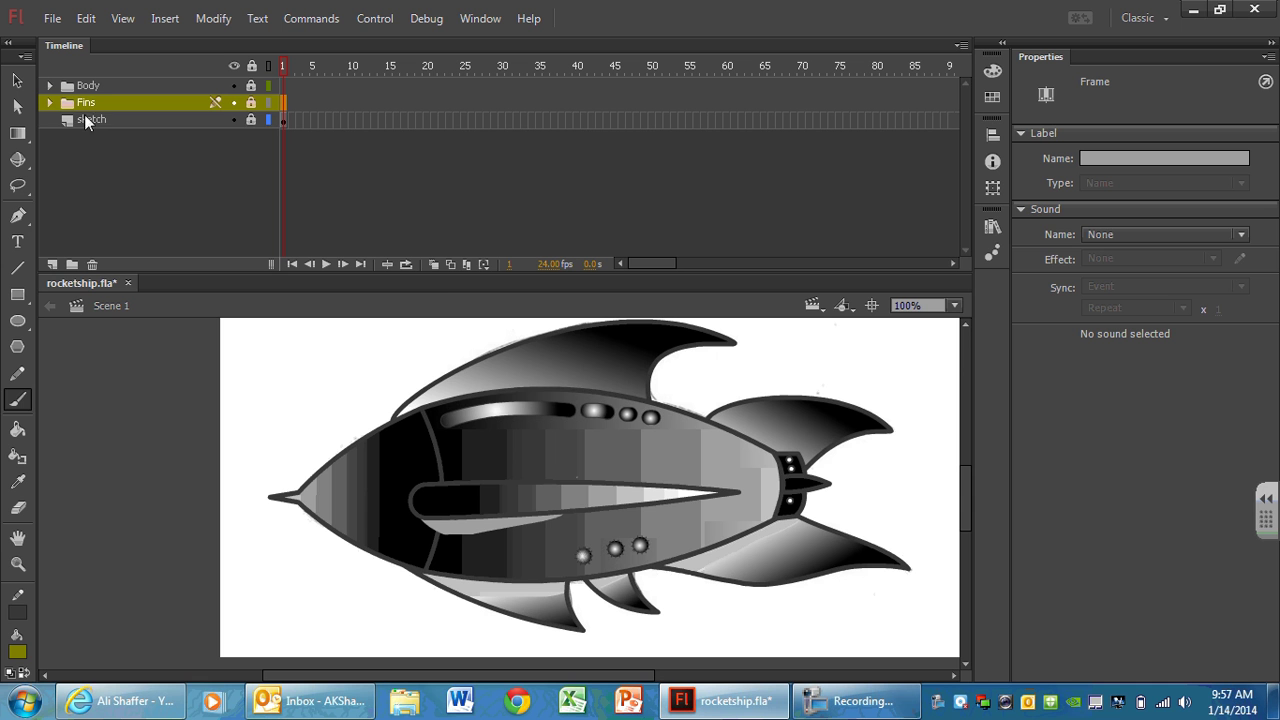
click(86, 119)
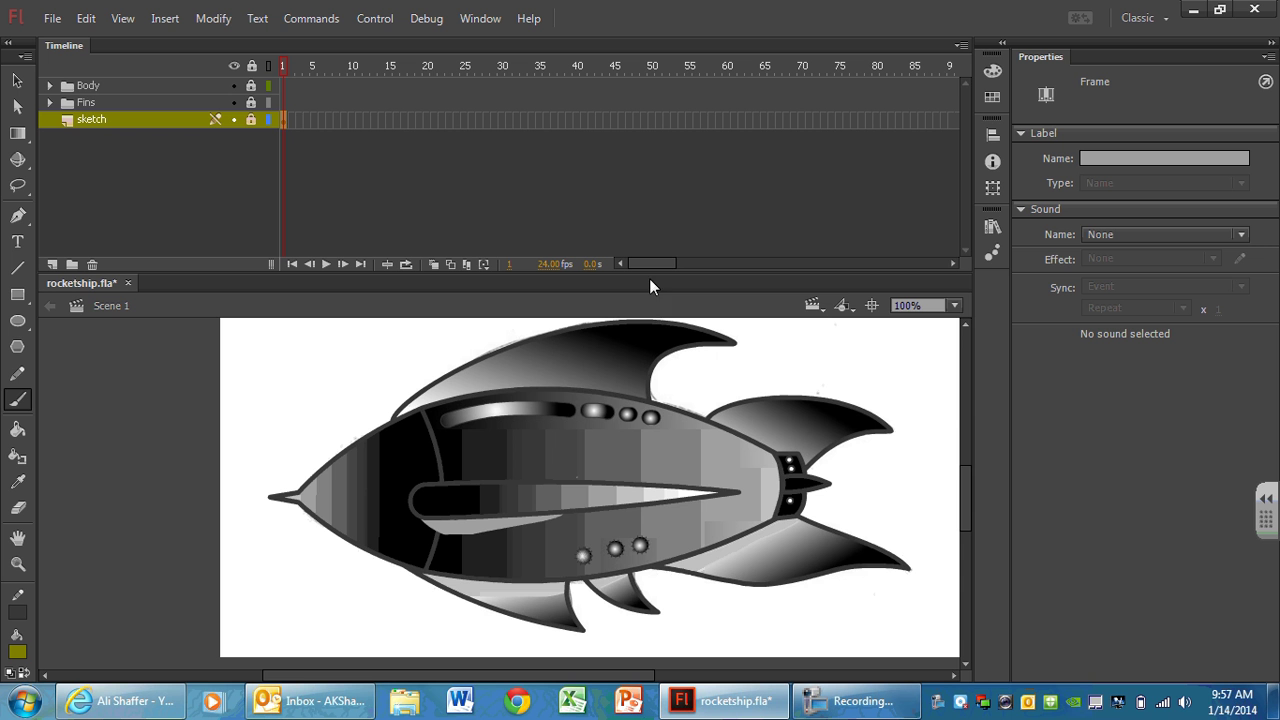
Zoom the stage to Show All, shrink the timeline, and hide the sketch layer.
click(953, 305)
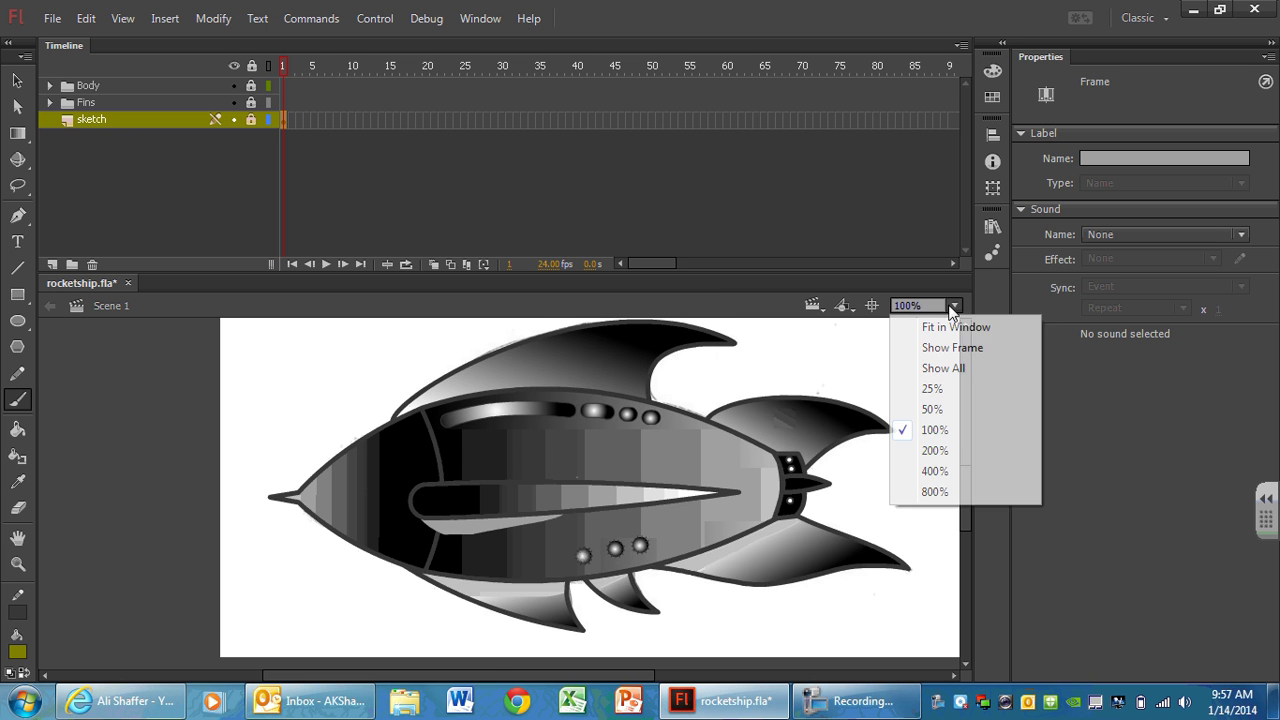
click(938, 369)
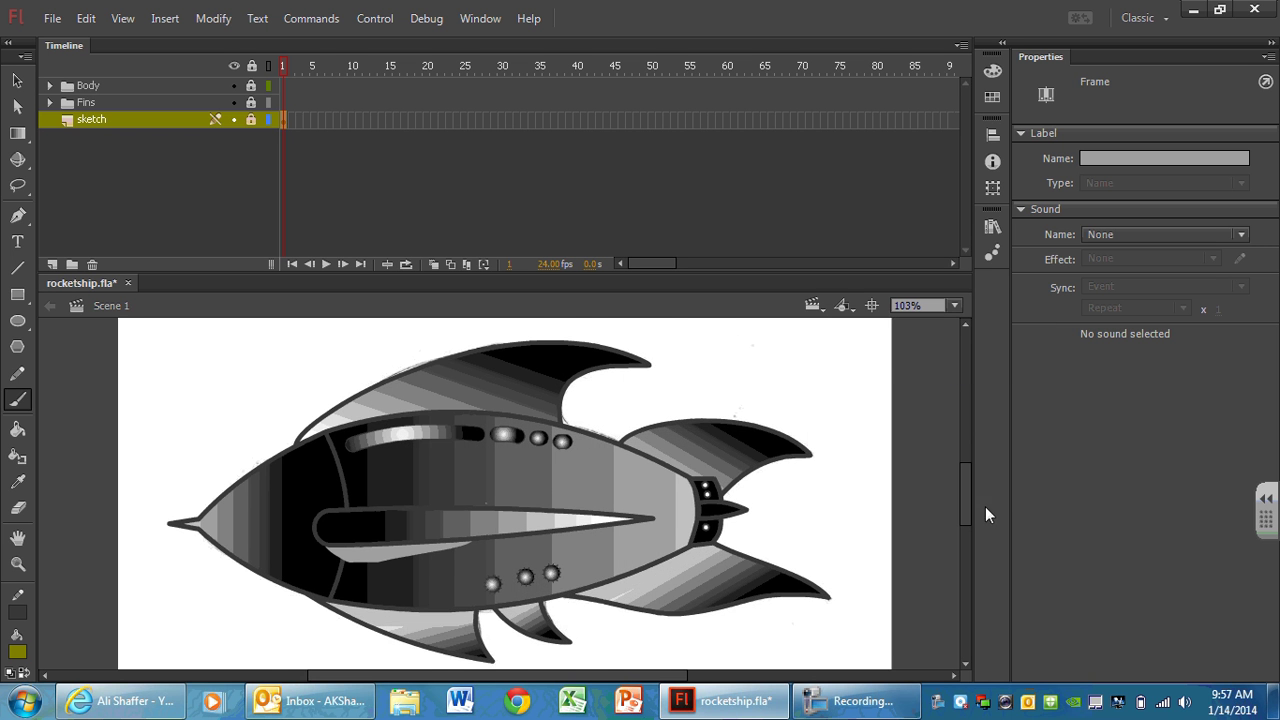
scroll(965, 502, down, 3)
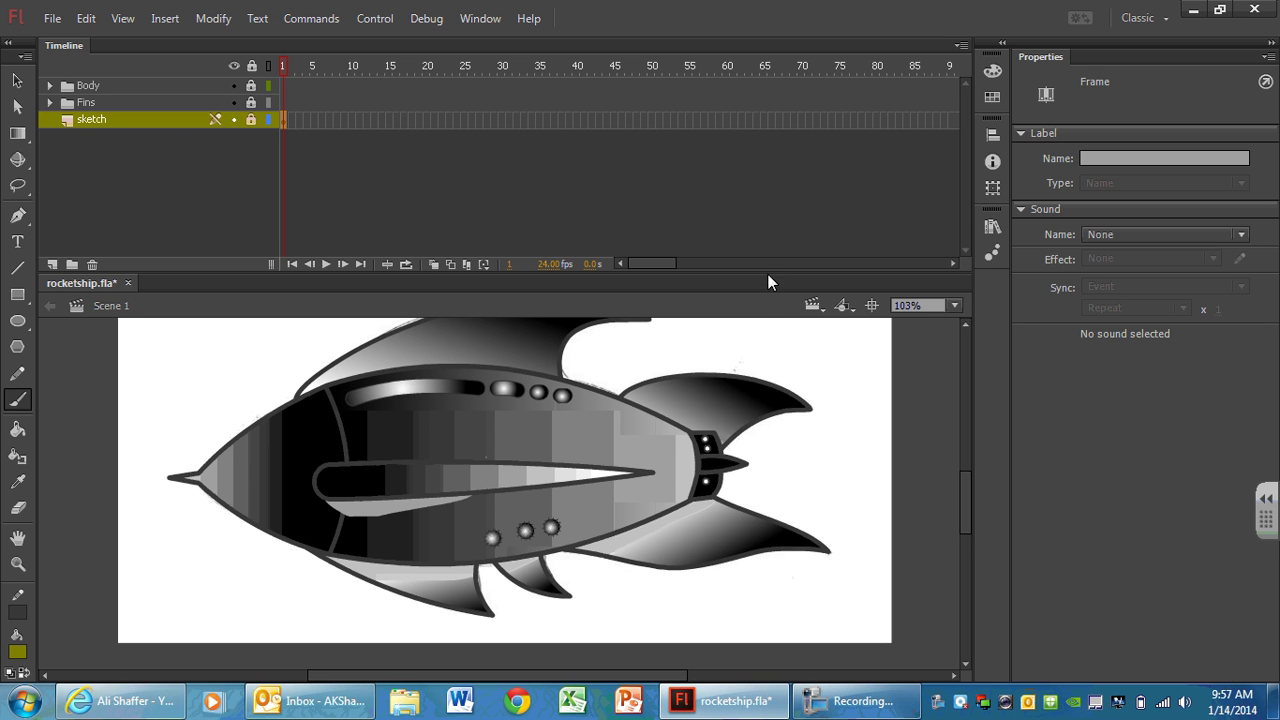
drag(767, 273, 772, 190)
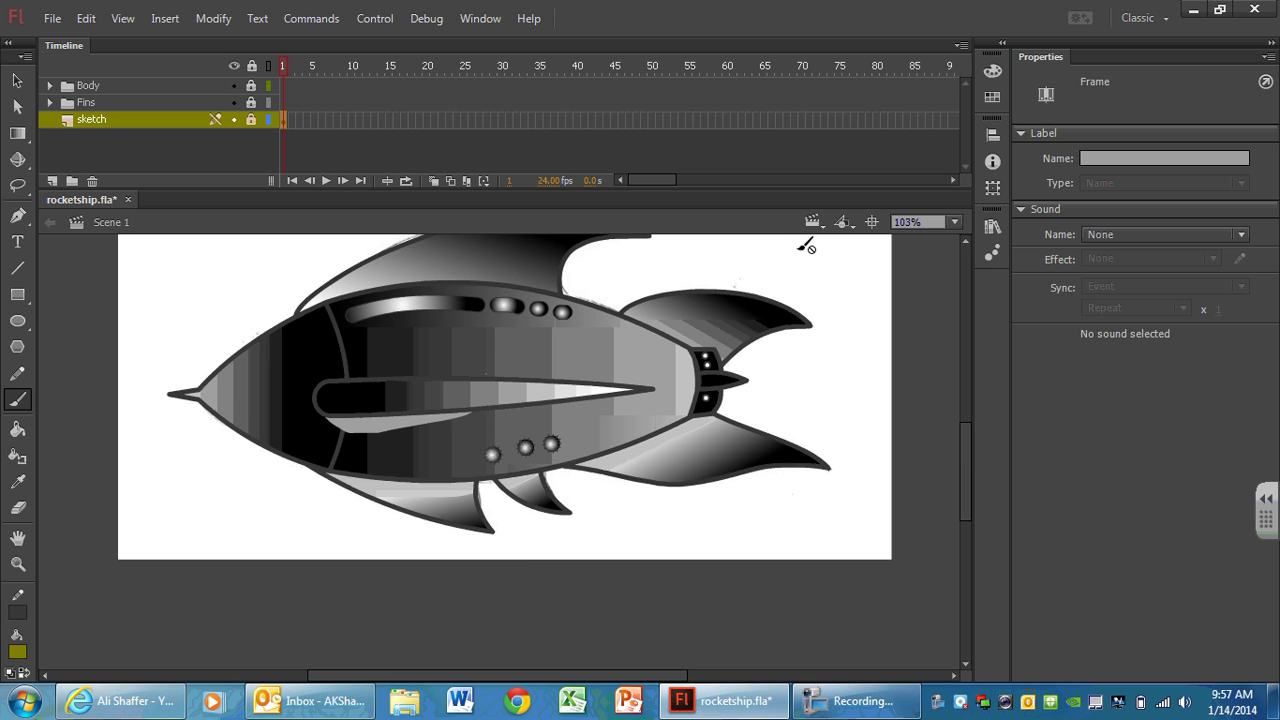
drag(971, 455, 961, 431)
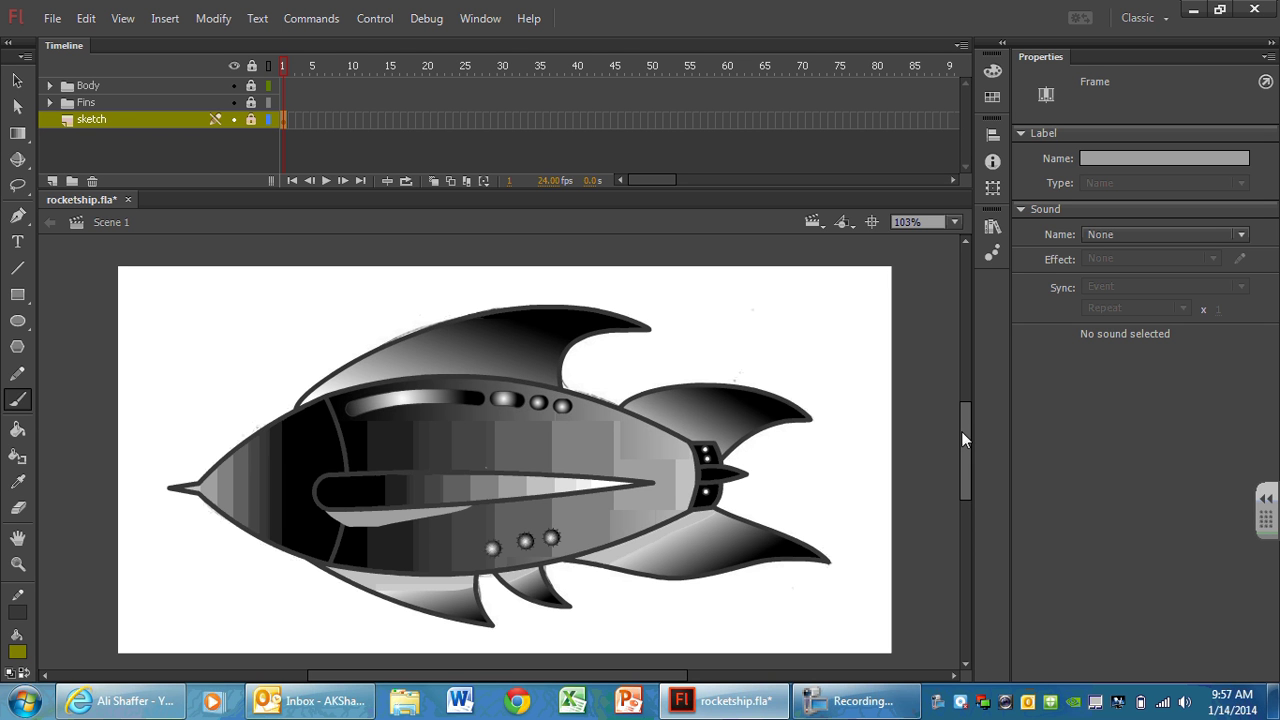
click(233, 119)
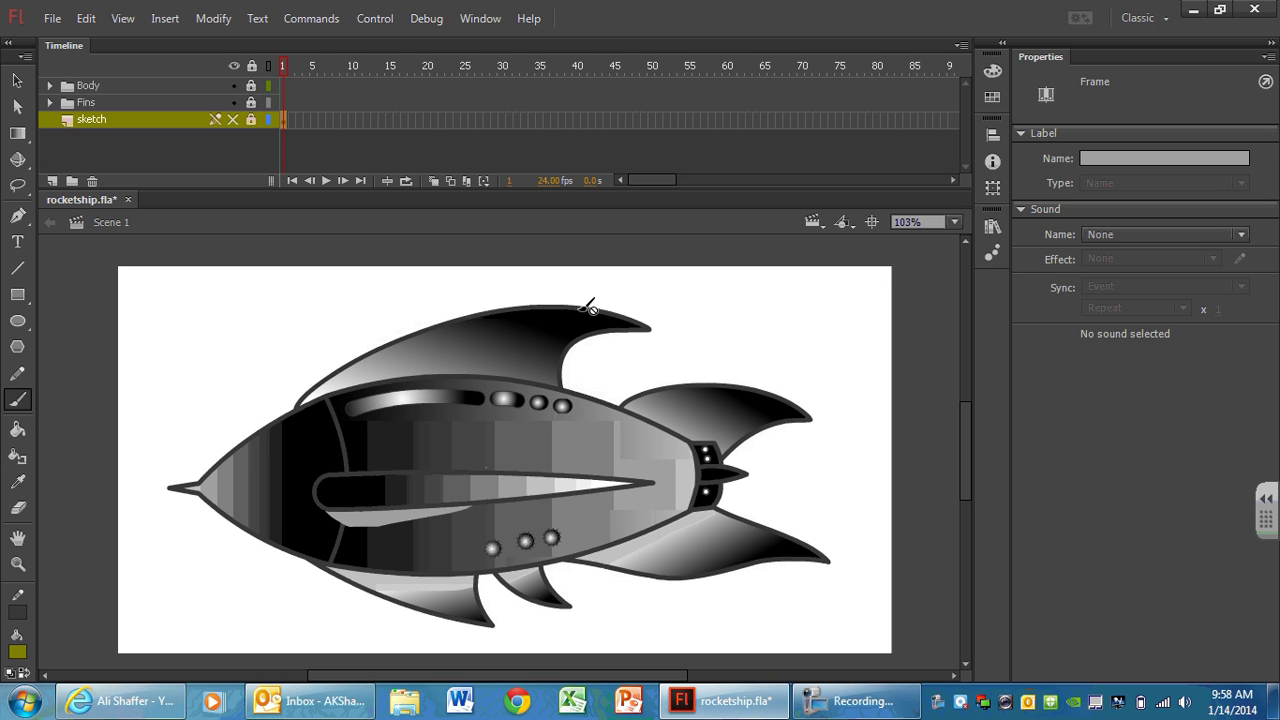
Create a new layer folder and name it 'Space'.
click(76, 179)
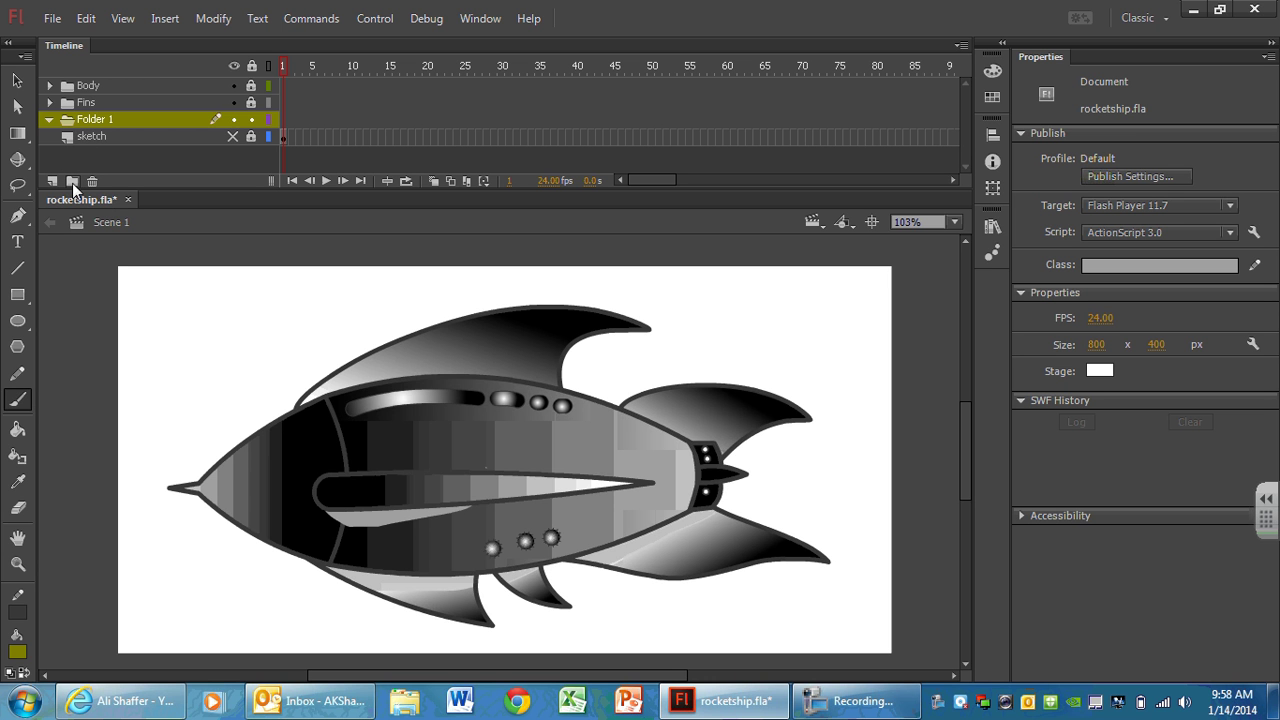
double_click(102, 119)
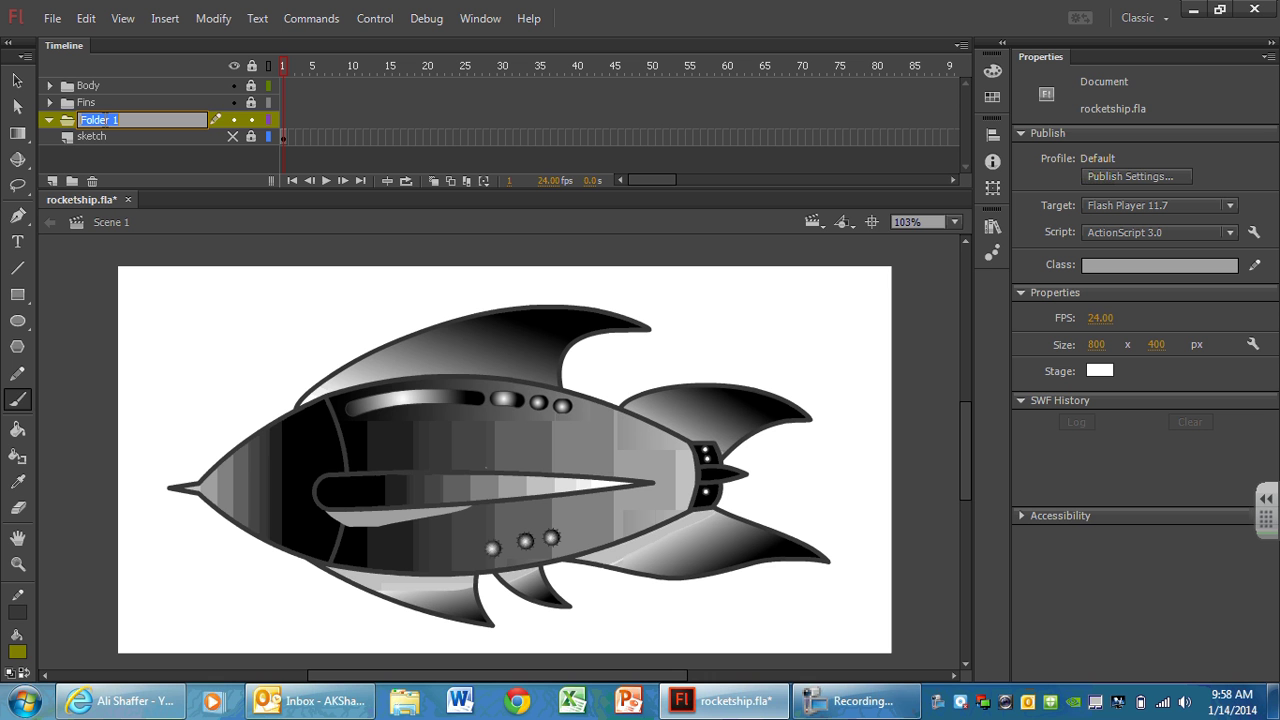
text(Spave)
key(BackSpace)
key(BackSpace)
text(ce)
key(Return)
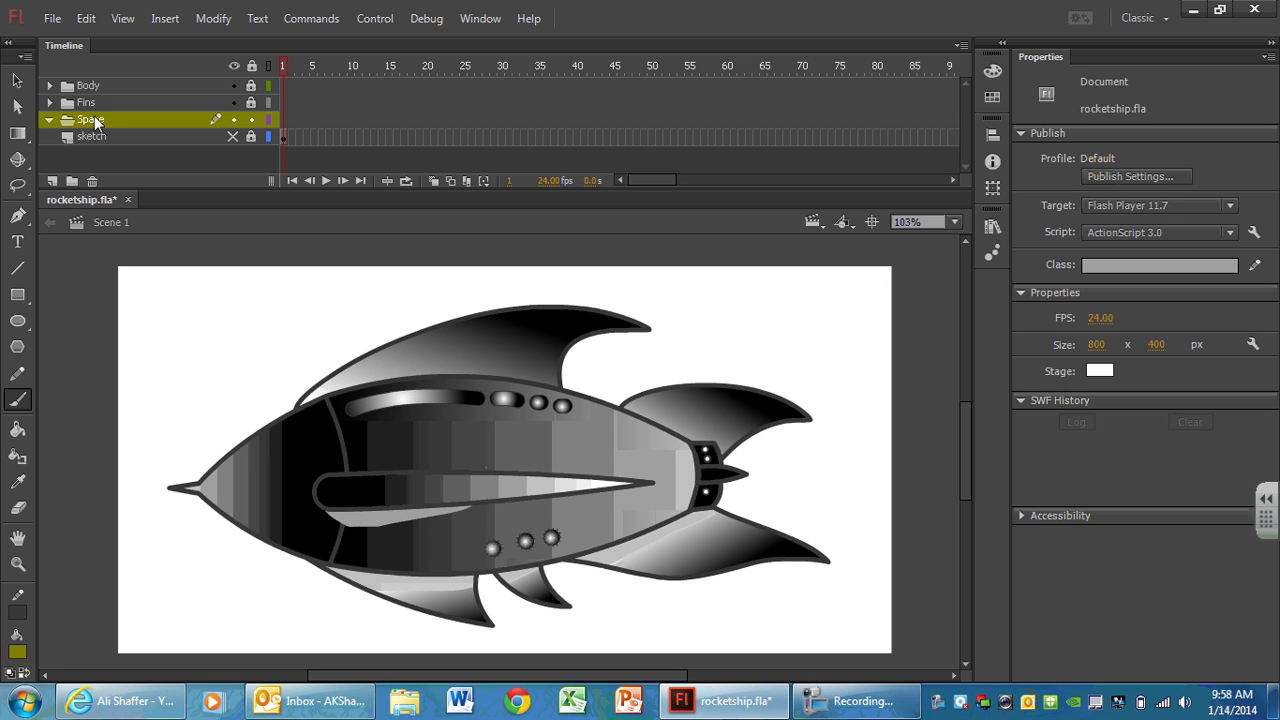
Add a new layer inside the Space folder and rename it 'BG Color'.
click(52, 181)
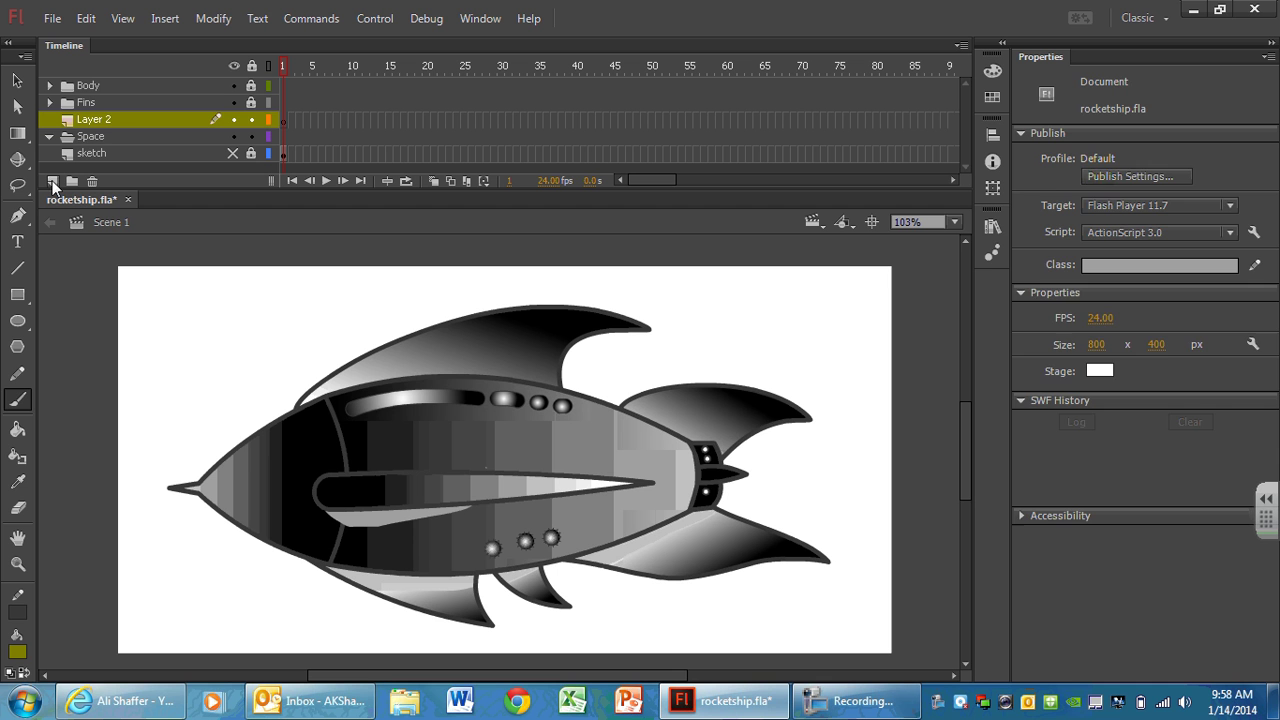
drag(105, 119, 139, 168)
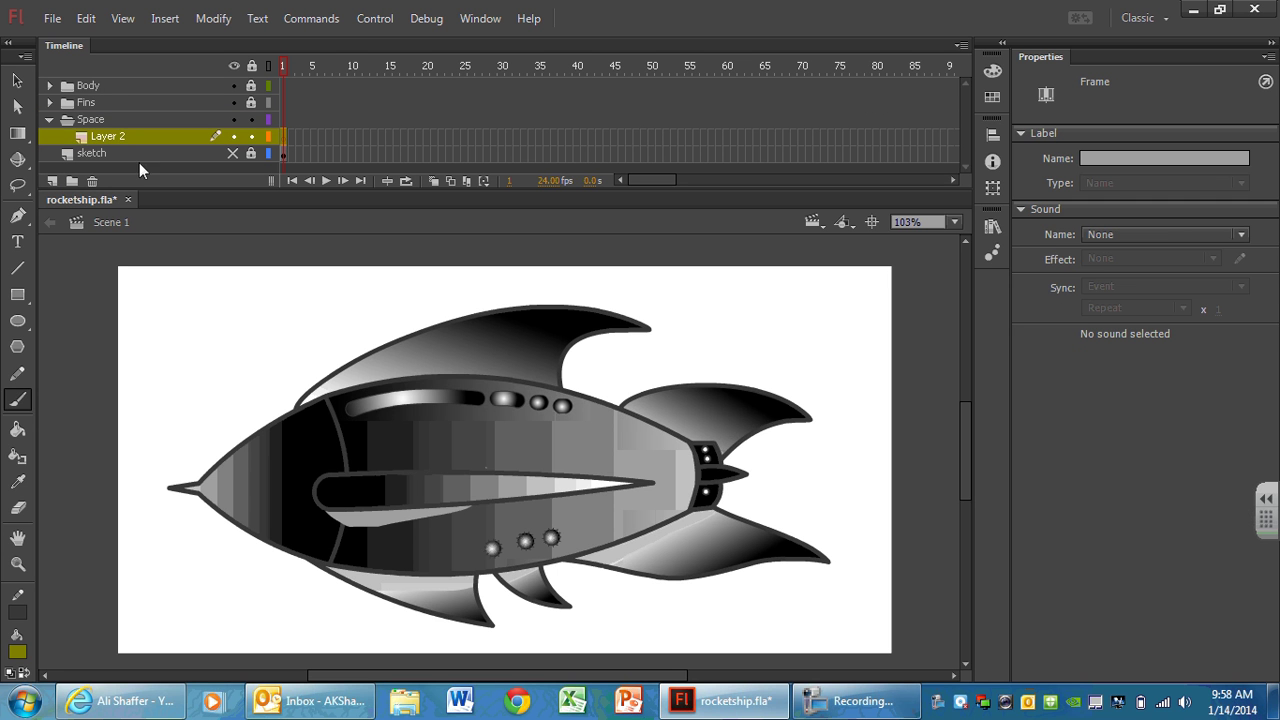
double_click(117, 134)
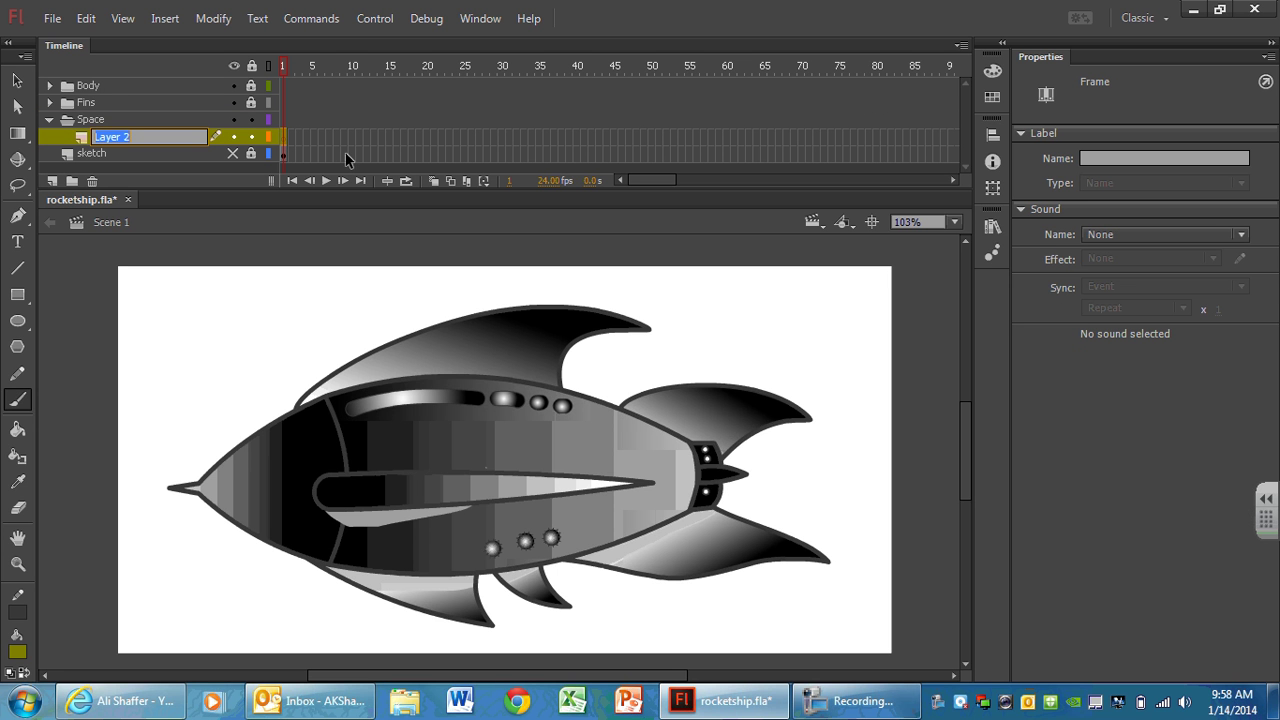
text(BG Color)
key(Return)
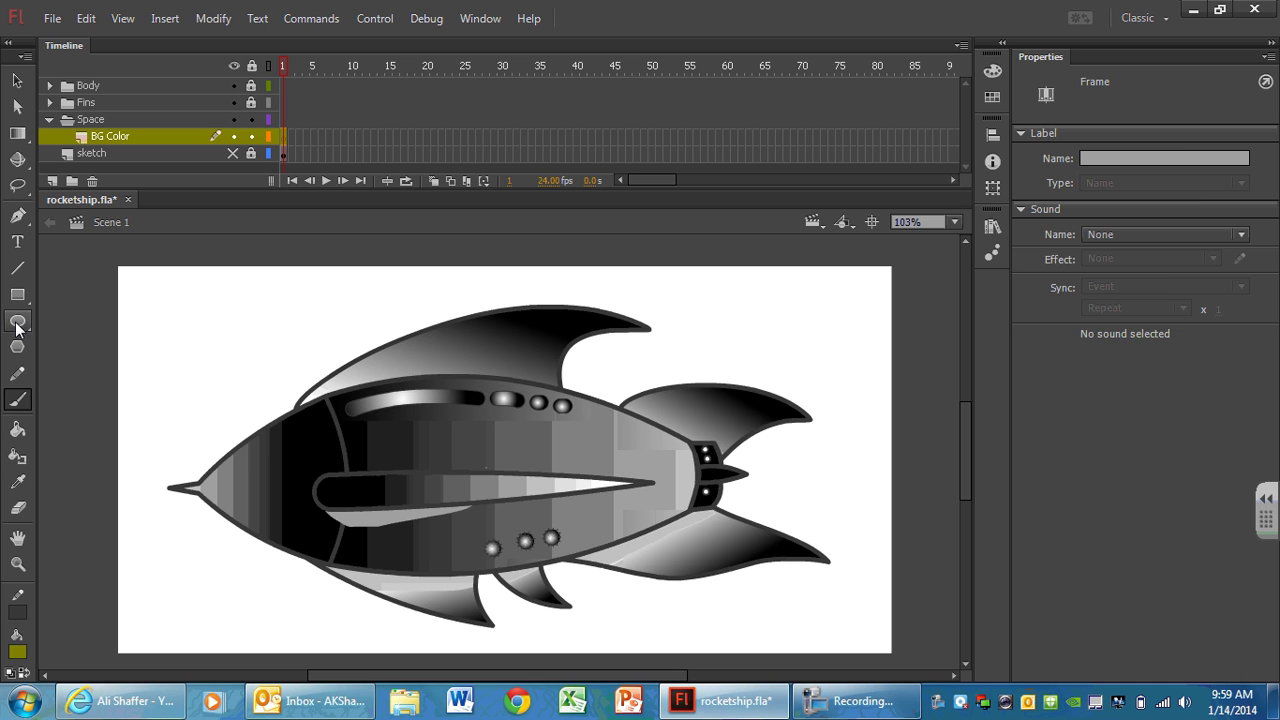
Select the Rectangle tool with no stroke and a #000033 dark navy fill.
click(17, 428)
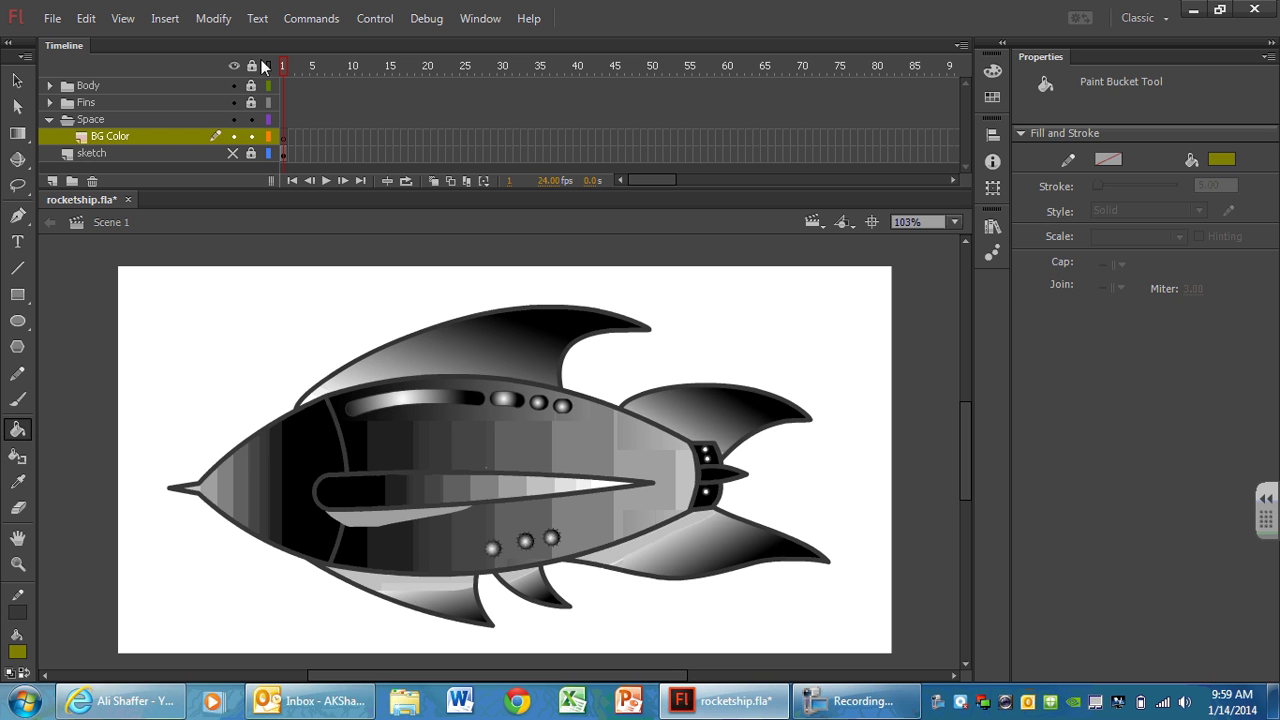
click(19, 298)
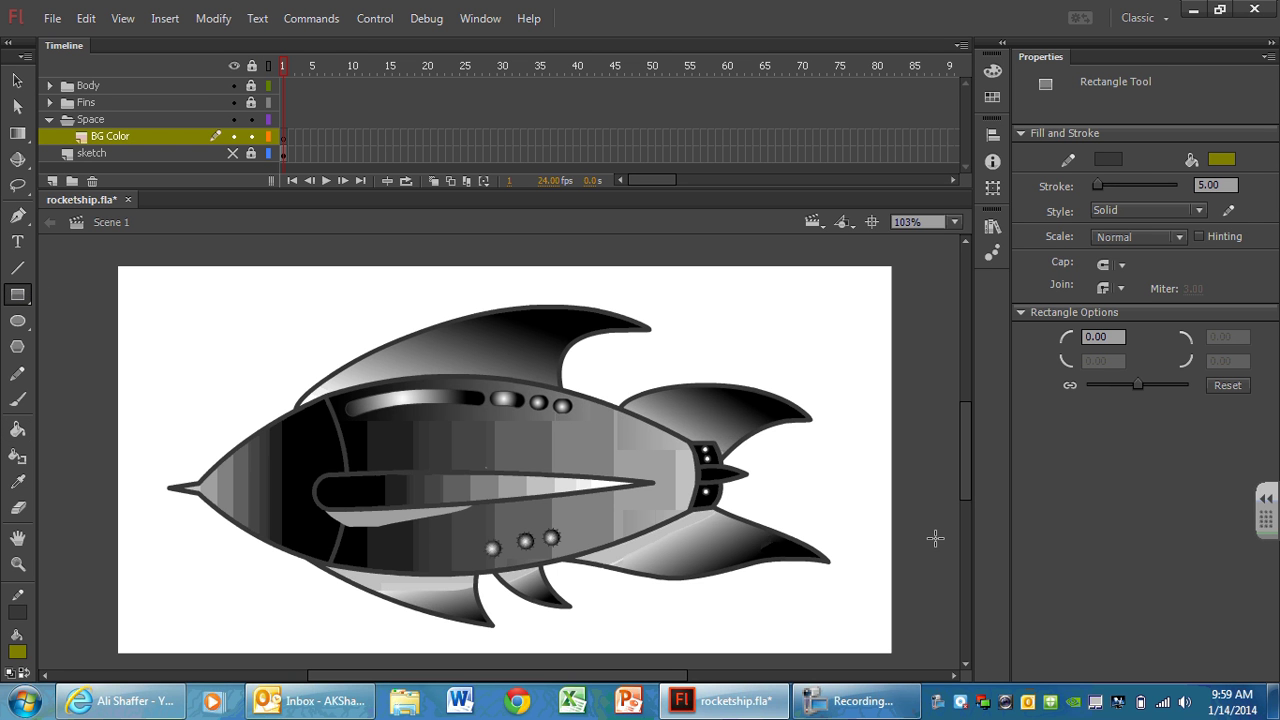
click(1108, 160)
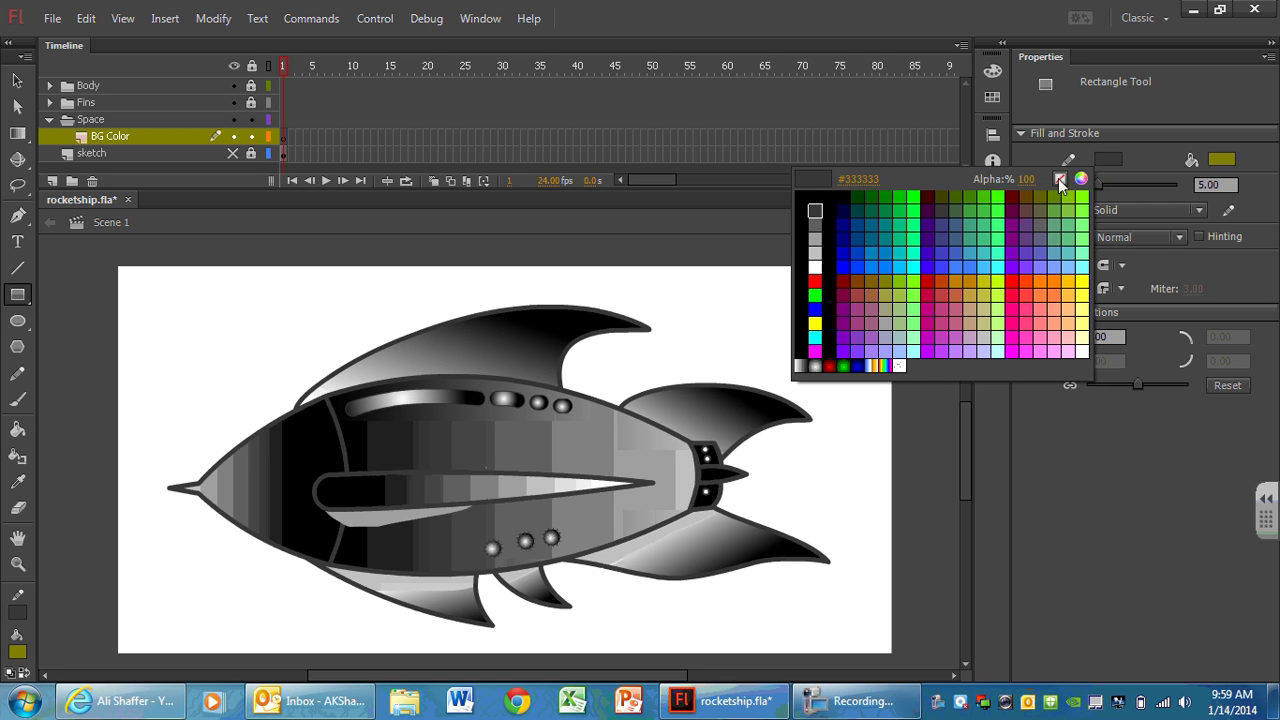
click(1061, 181)
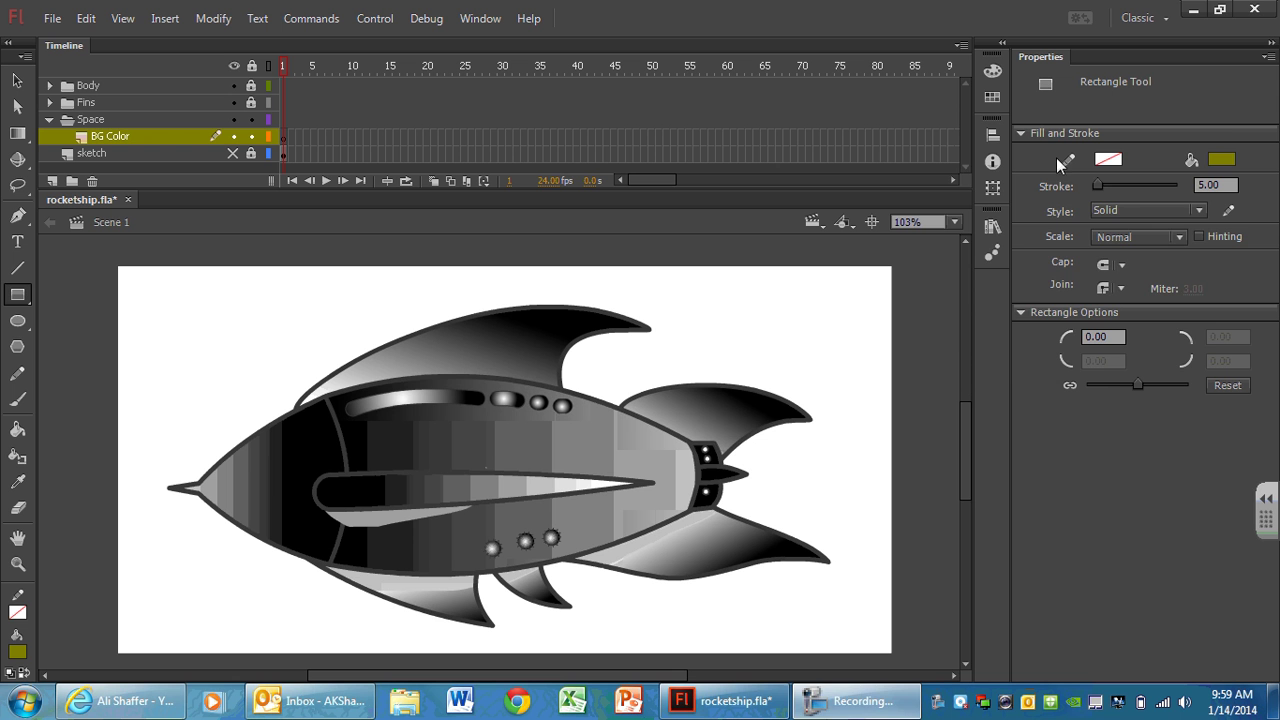
click(1229, 159)
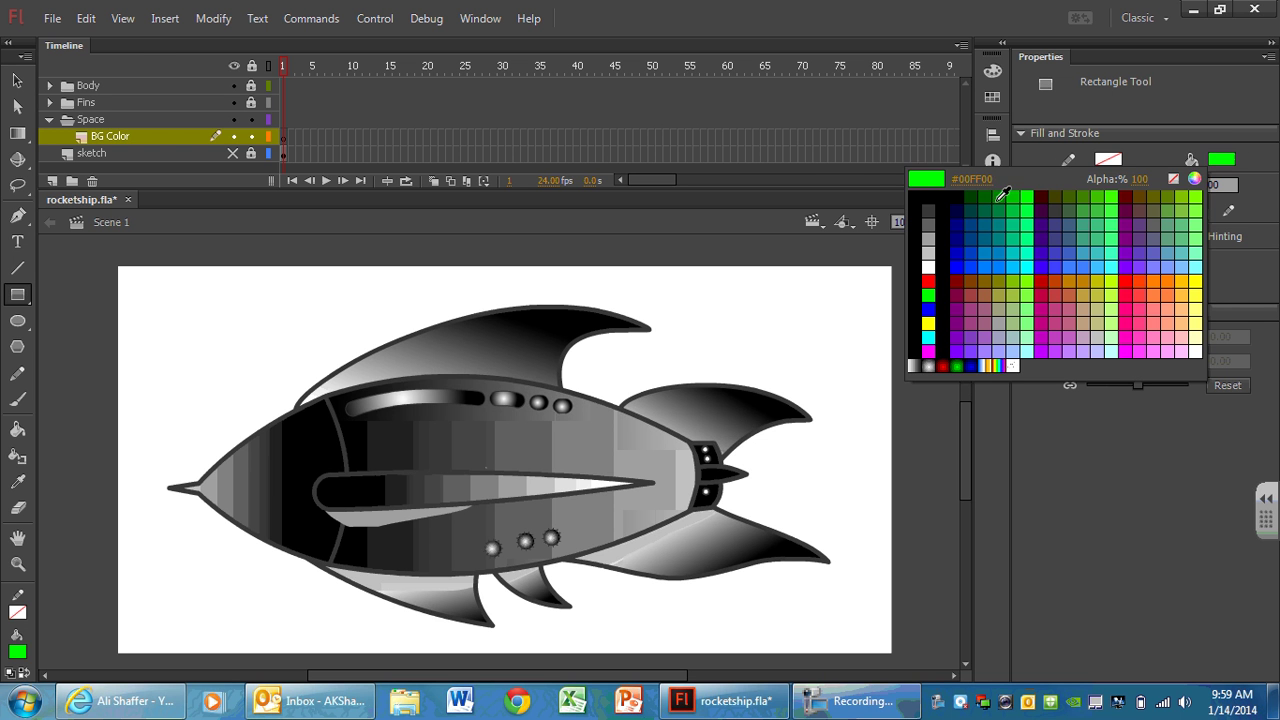
click(962, 209)
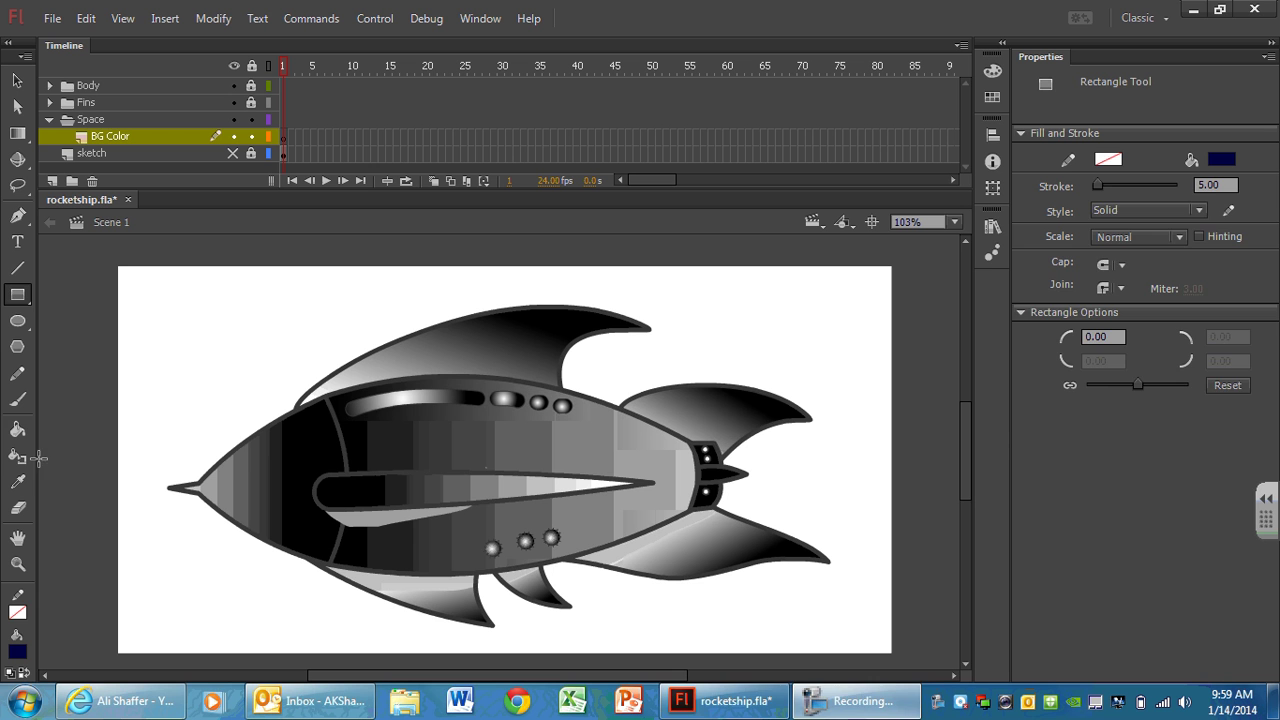
click(17, 432)
click(17, 296)
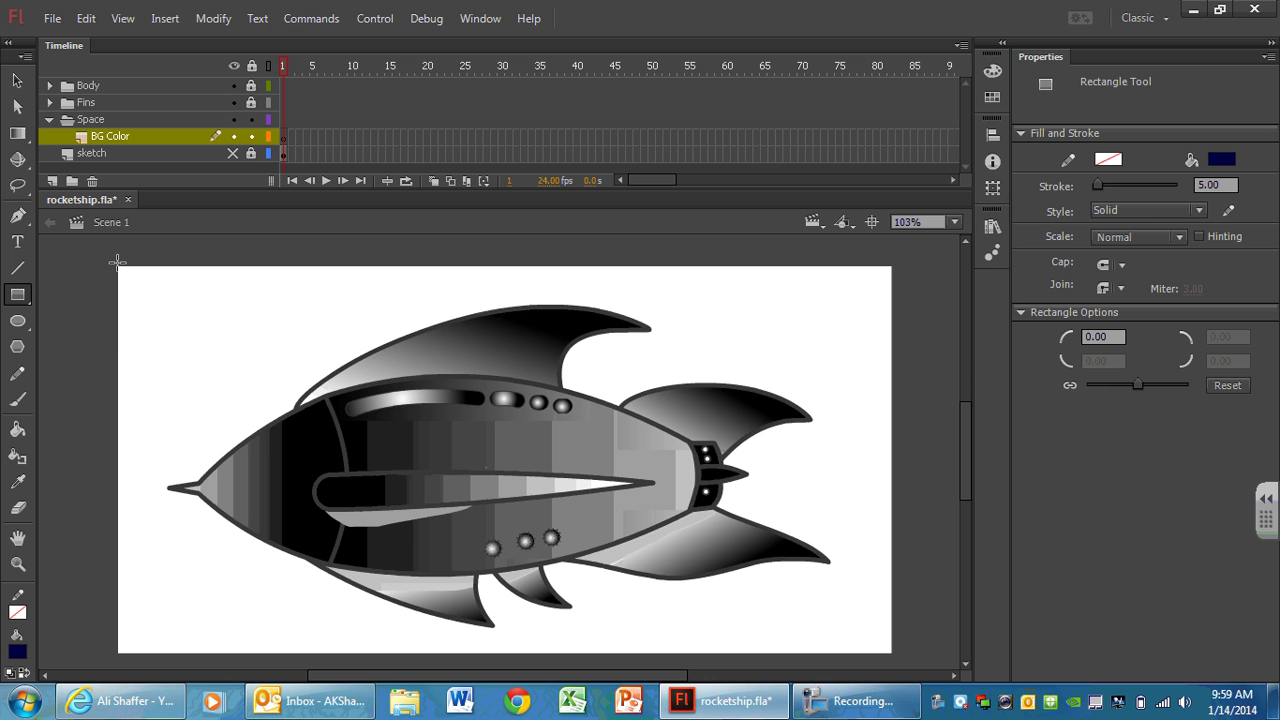
Draw a navy rectangle covering the whole stage, hide Body and Fins, and lock BG Color.
drag(118, 262, 893, 655)
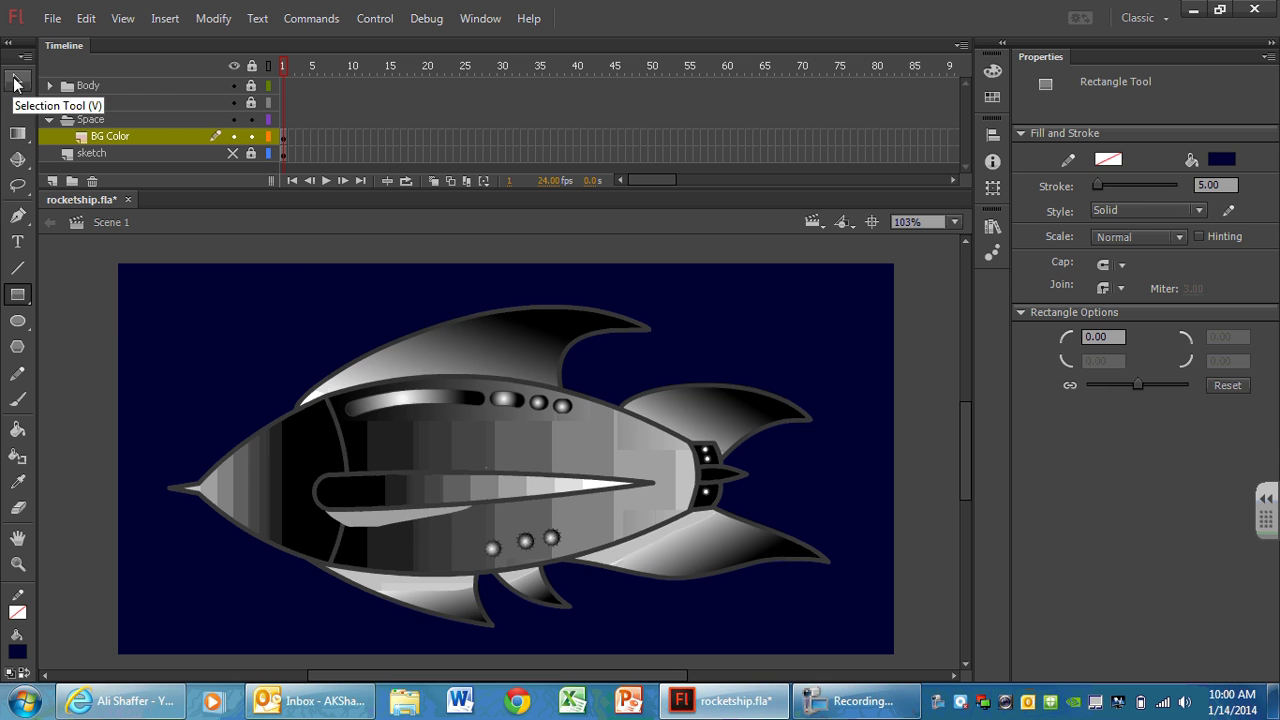
drag(235, 85, 235, 102)
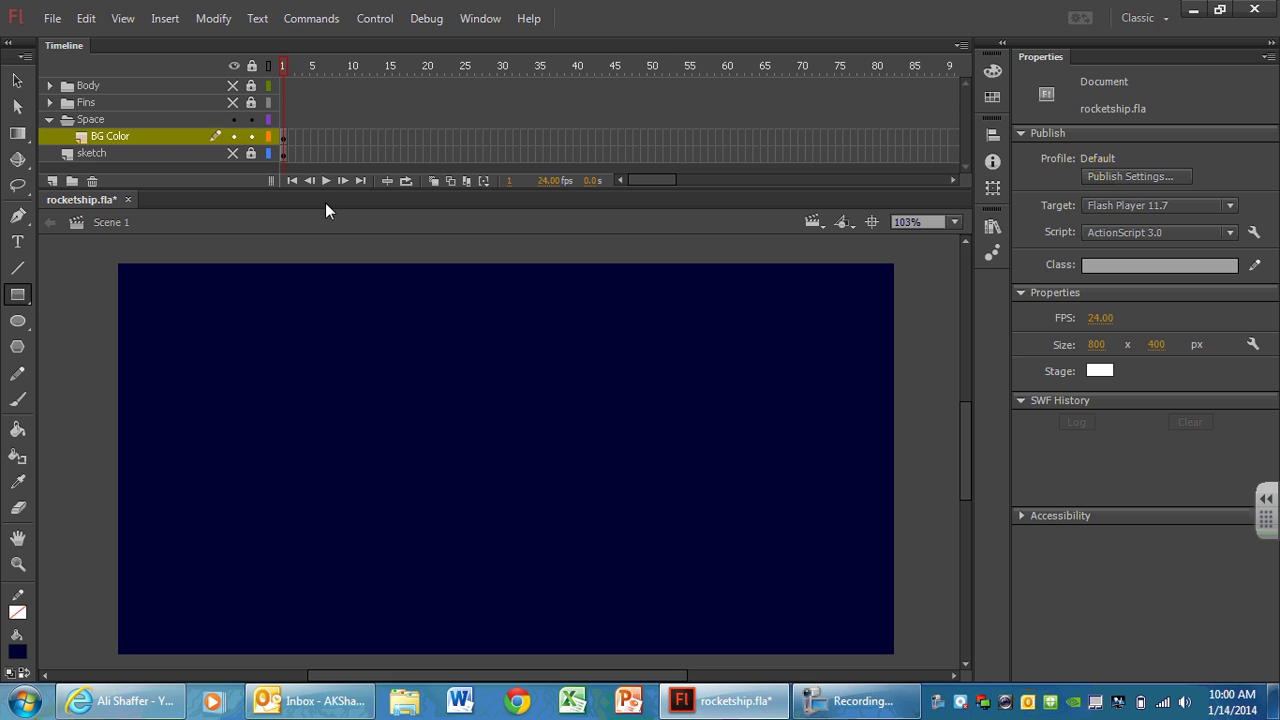
click(251, 136)
Add a new layer in the Space folder named 'Stars'.
click(54, 181)
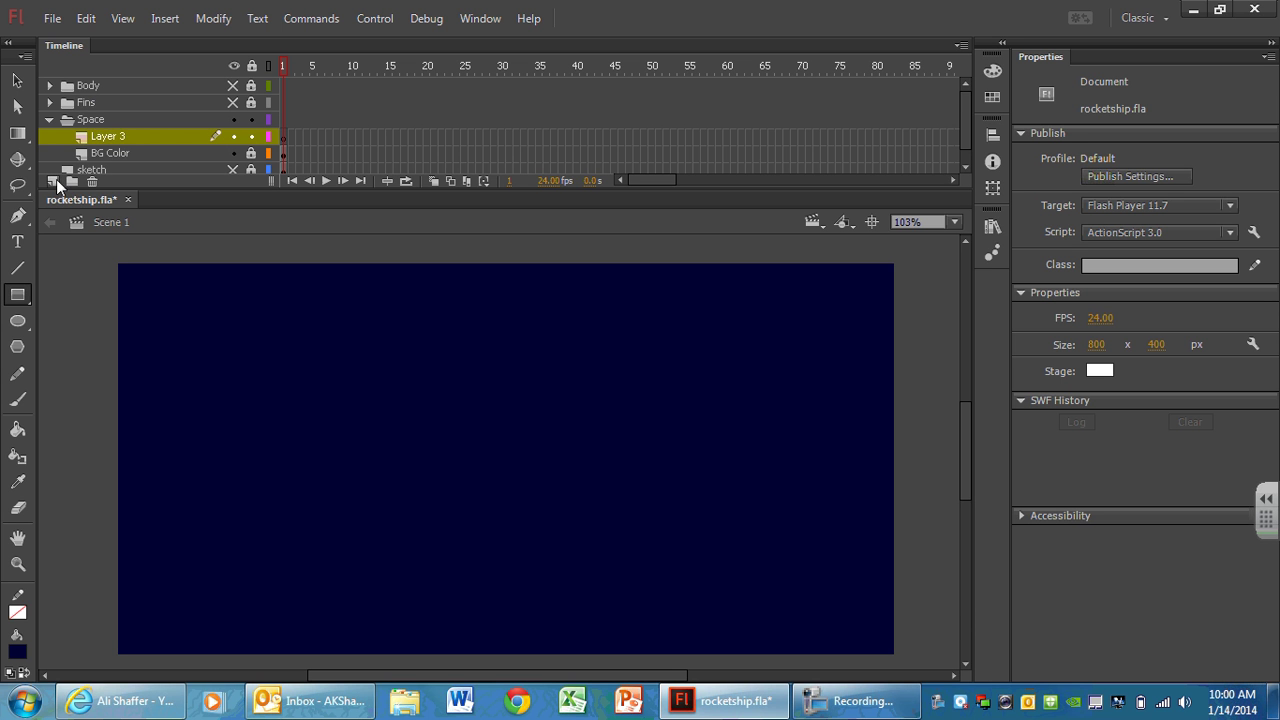
double_click(118, 136)
text(Stars)
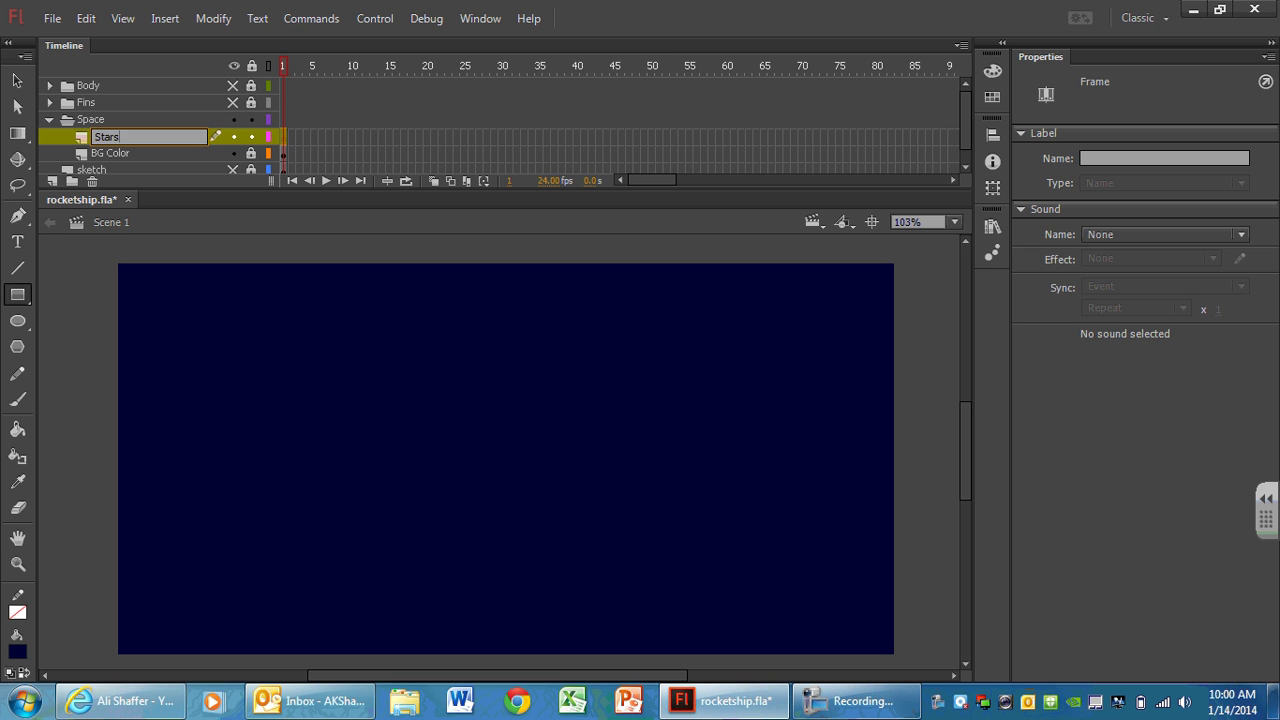
key(Return)
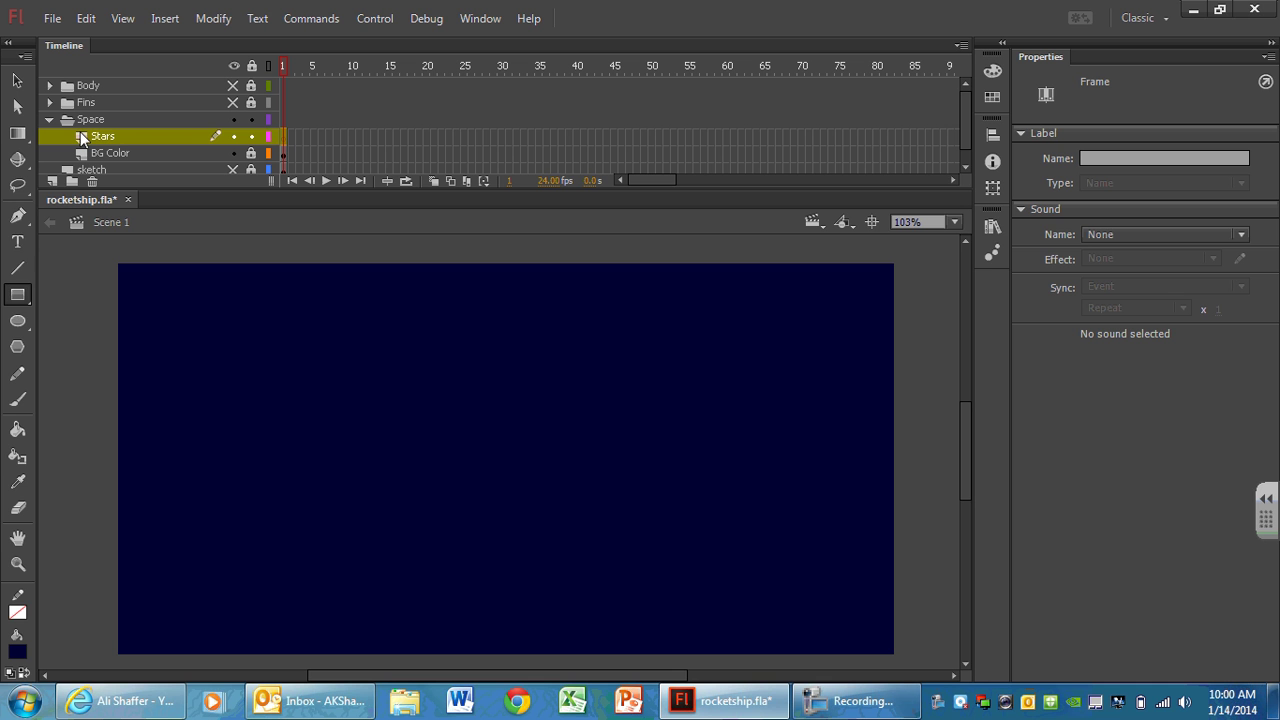
Choose the PolyStar tool with no stroke and a pale yellow #FFFF99 fill.
click(18, 347)
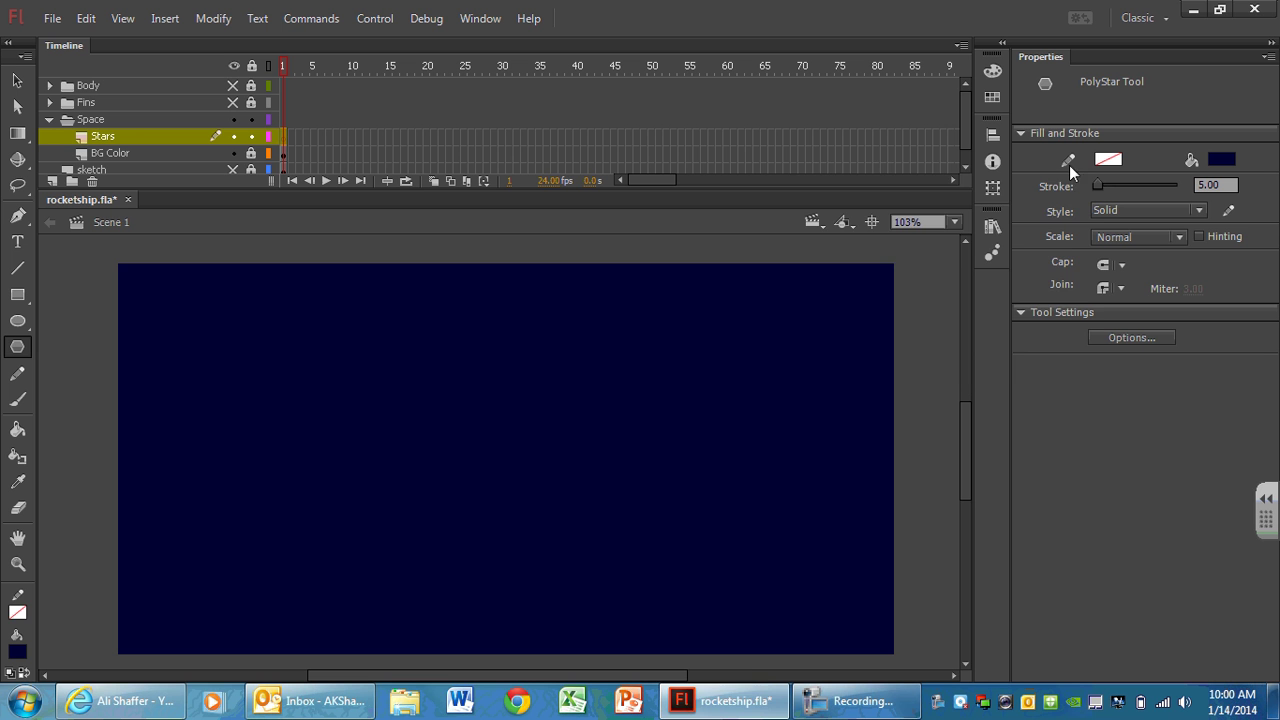
click(1106, 158)
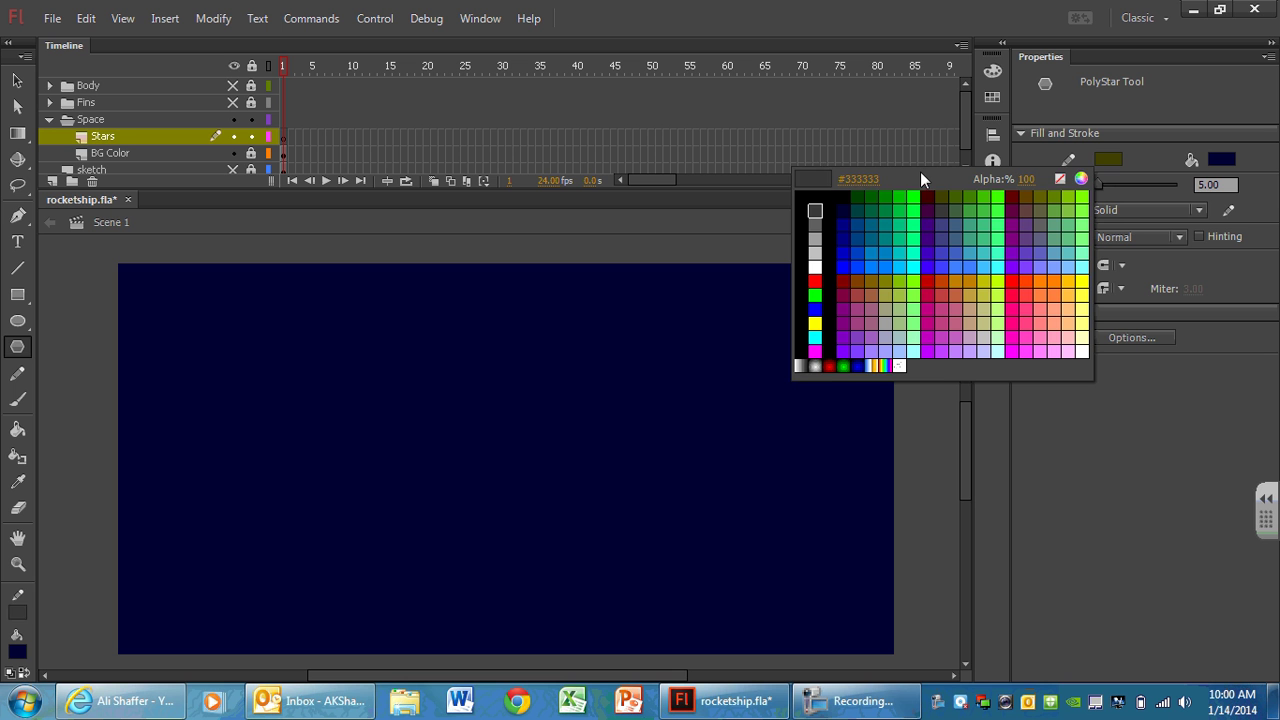
click(1058, 181)
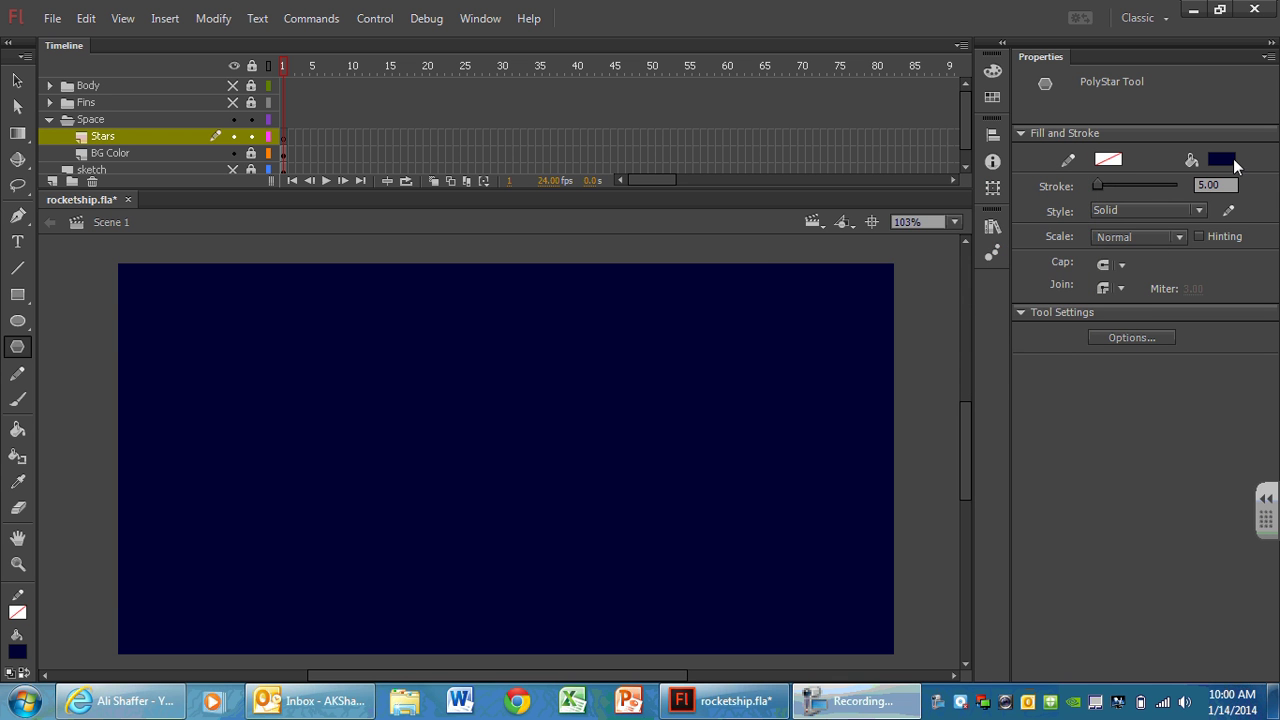
click(1233, 158)
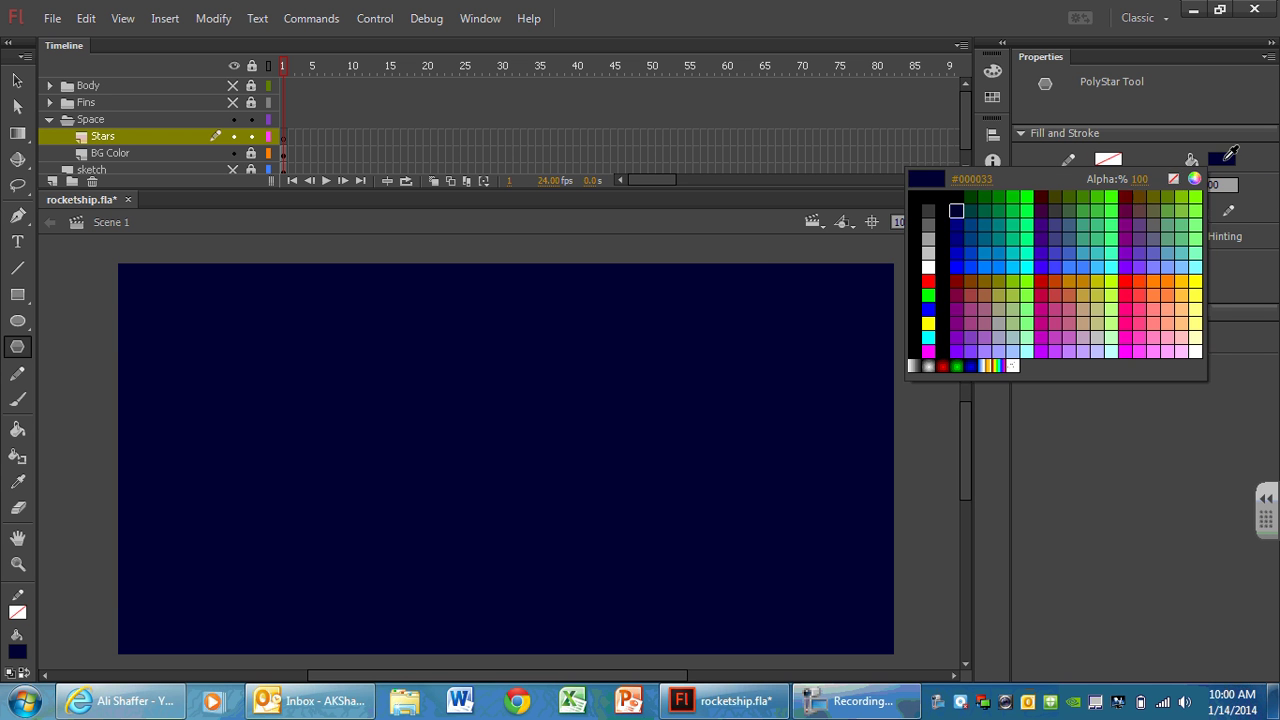
click(1197, 309)
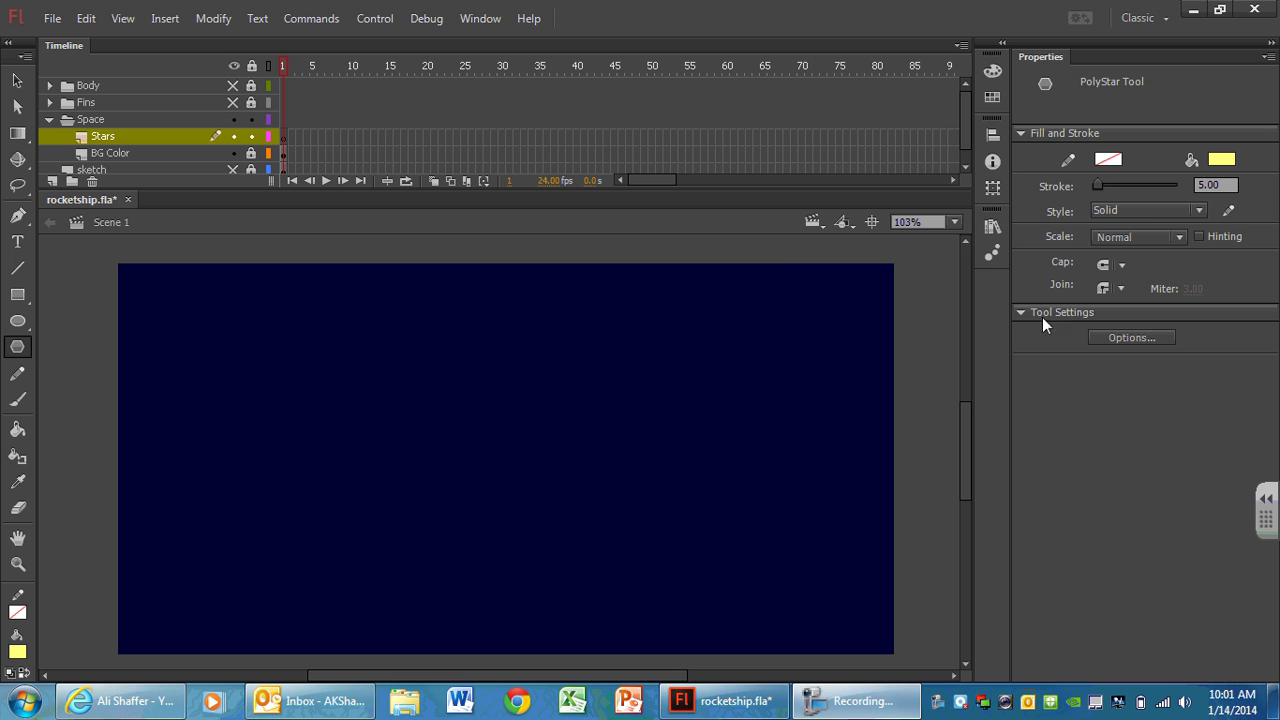
Set the PolyStar options to a 5-sided star with star point size .5.
click(1119, 336)
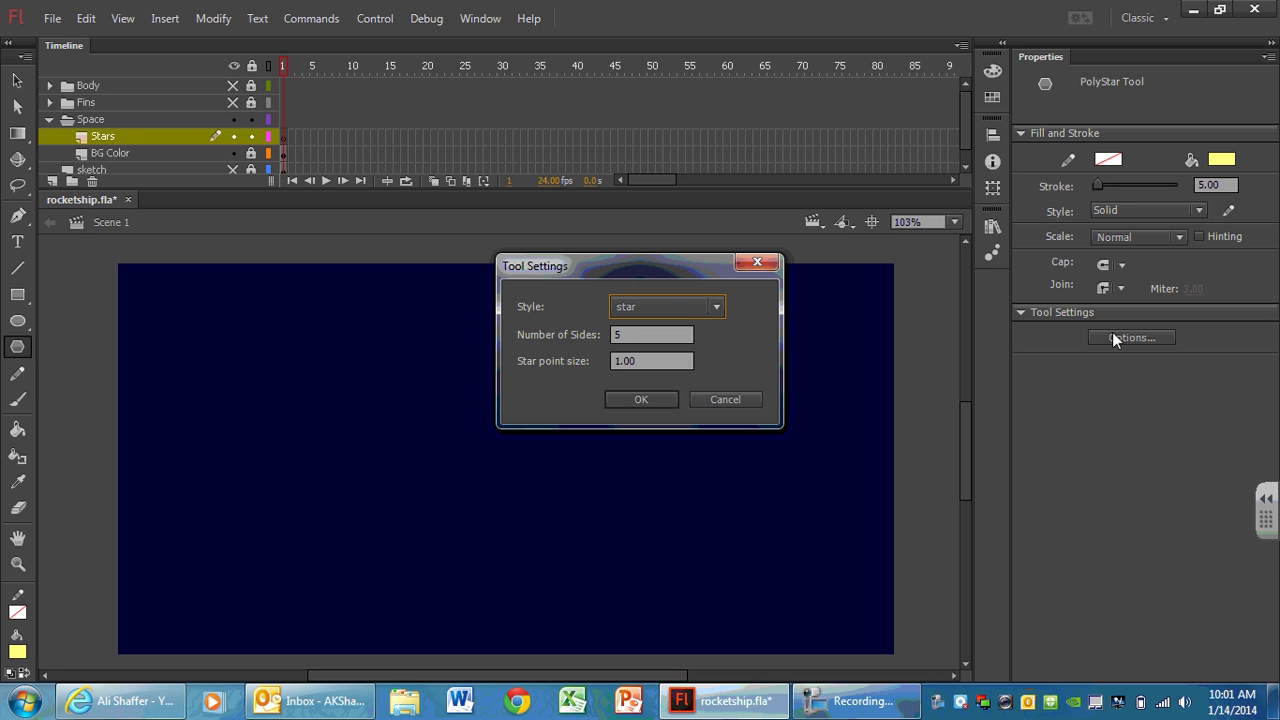
click(716, 307)
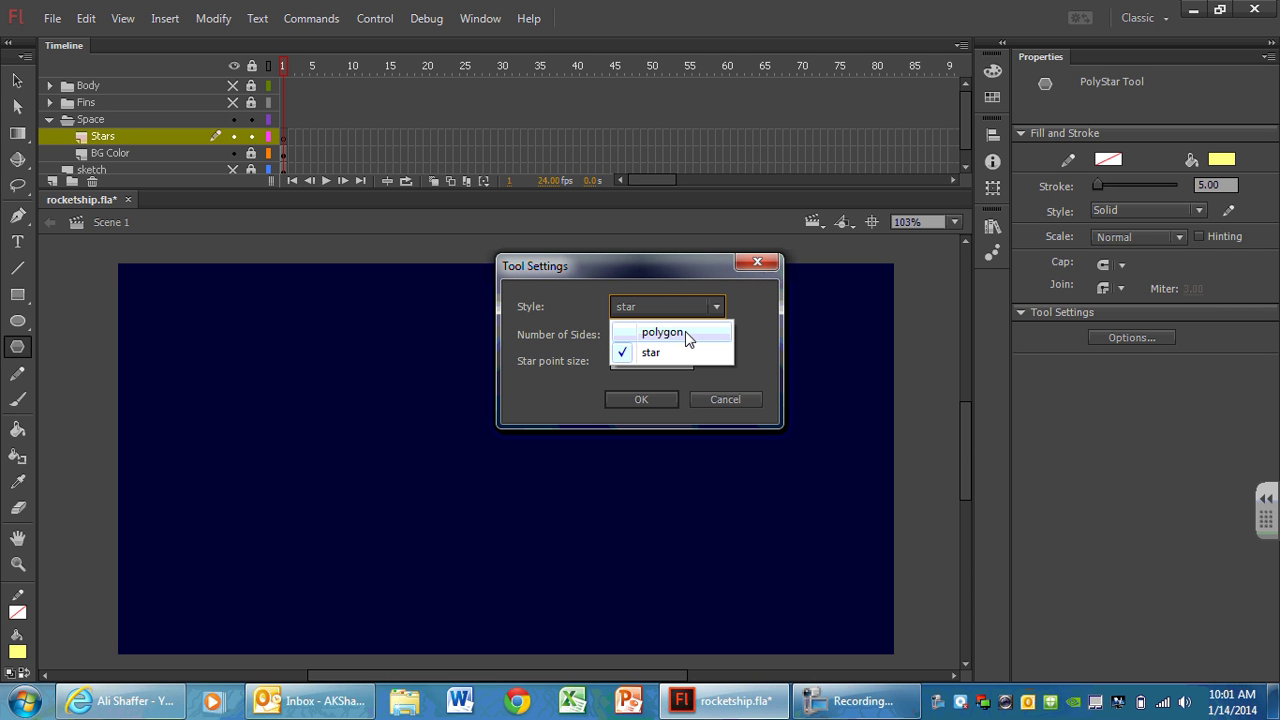
click(685, 331)
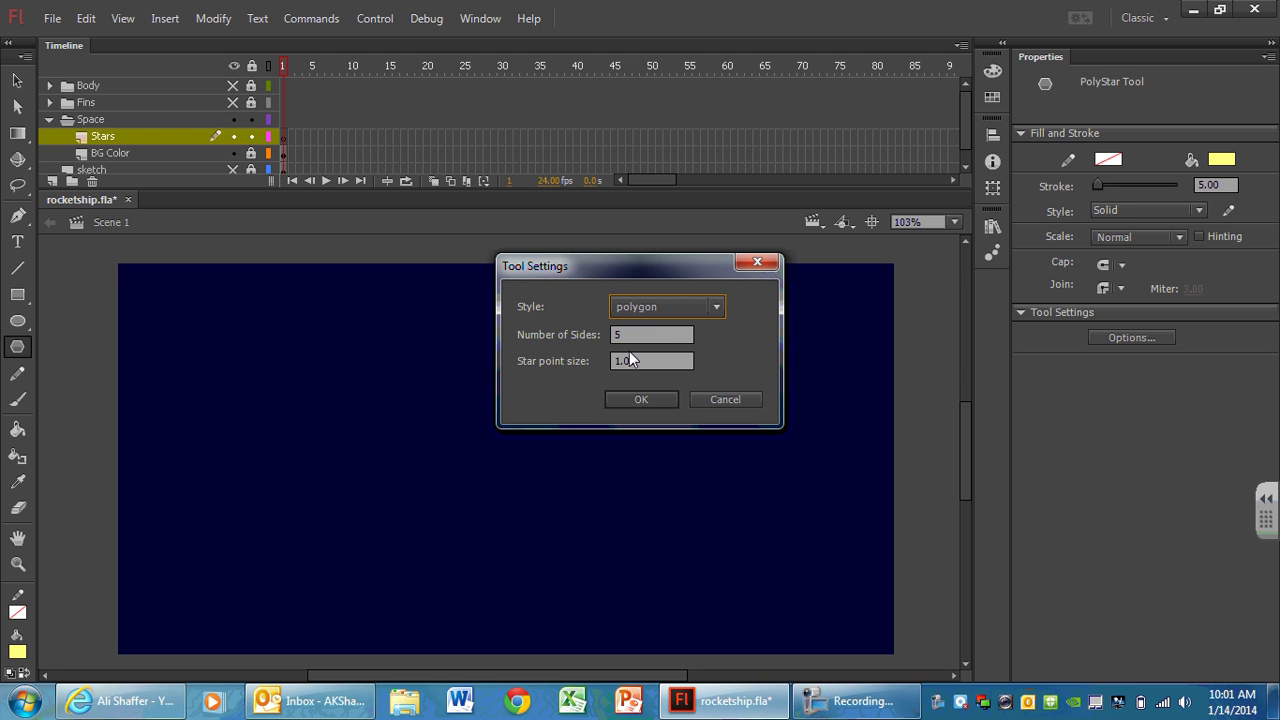
click(655, 309)
click(652, 352)
drag(650, 358, 617, 359)
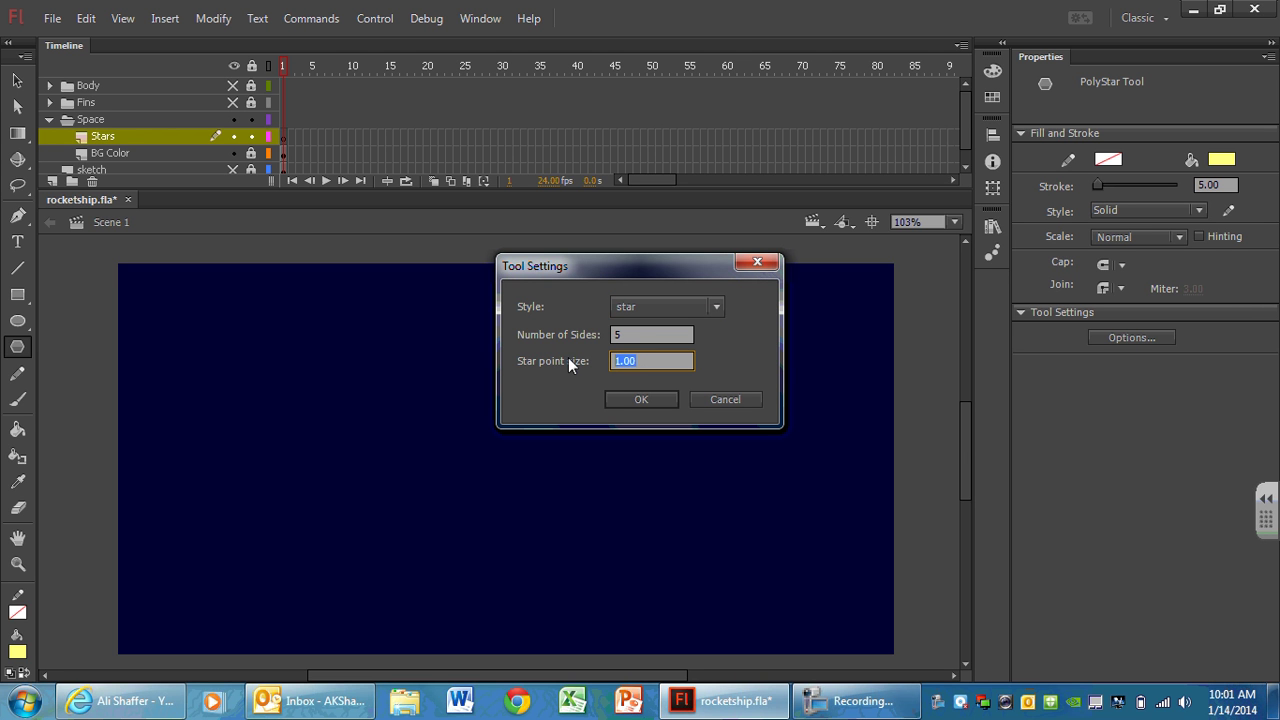
text(.5)
click(636, 395)
Draw about fifteen pale yellow stars of varying sizes scattered across the navy stage.
drag(397, 352, 497, 419)
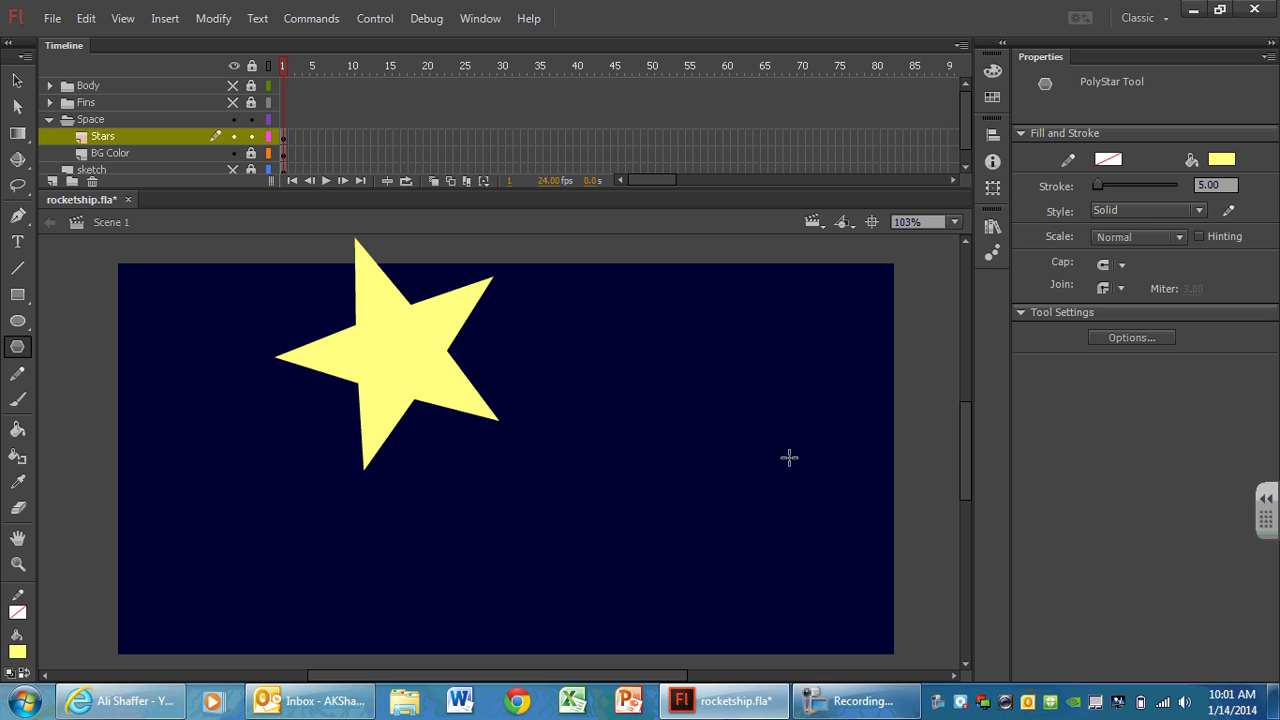
drag(767, 460, 796, 464)
drag(651, 360, 607, 357)
drag(203, 627, 217, 629)
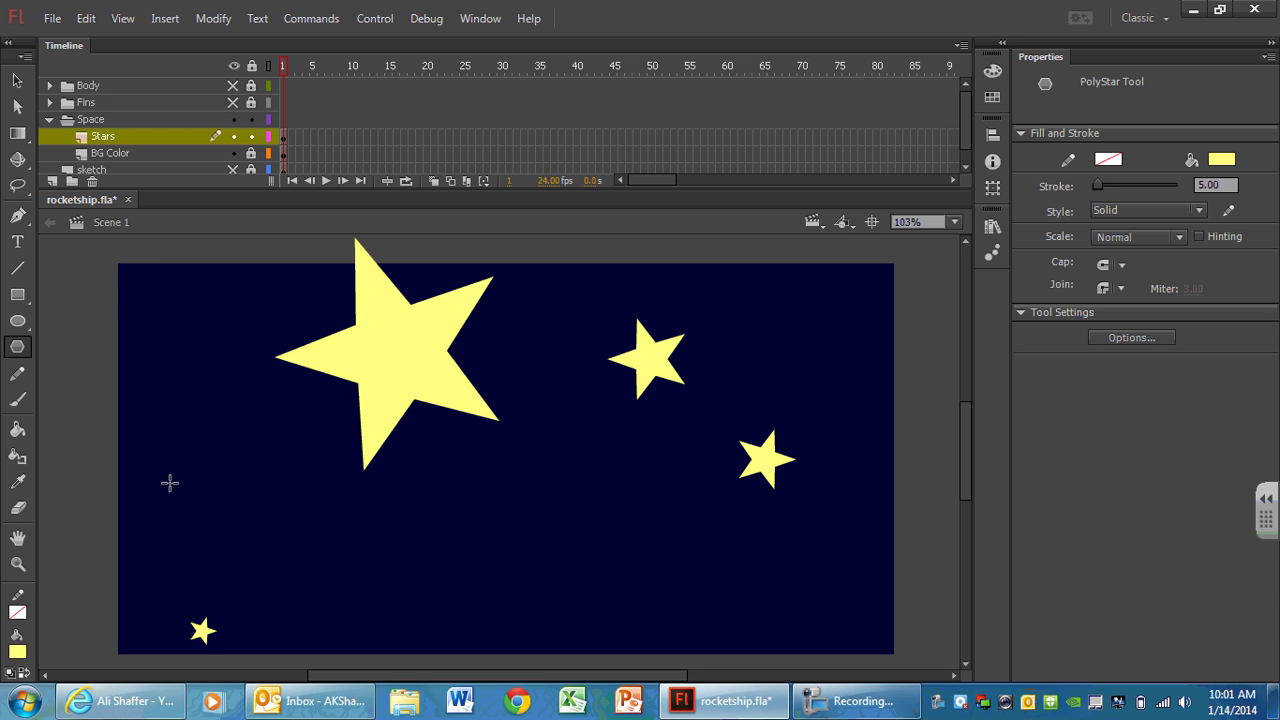
drag(94, 272, 160, 320)
drag(554, 659, 602, 616)
drag(877, 603, 848, 592)
drag(855, 278, 845, 296)
drag(388, 532, 401, 530)
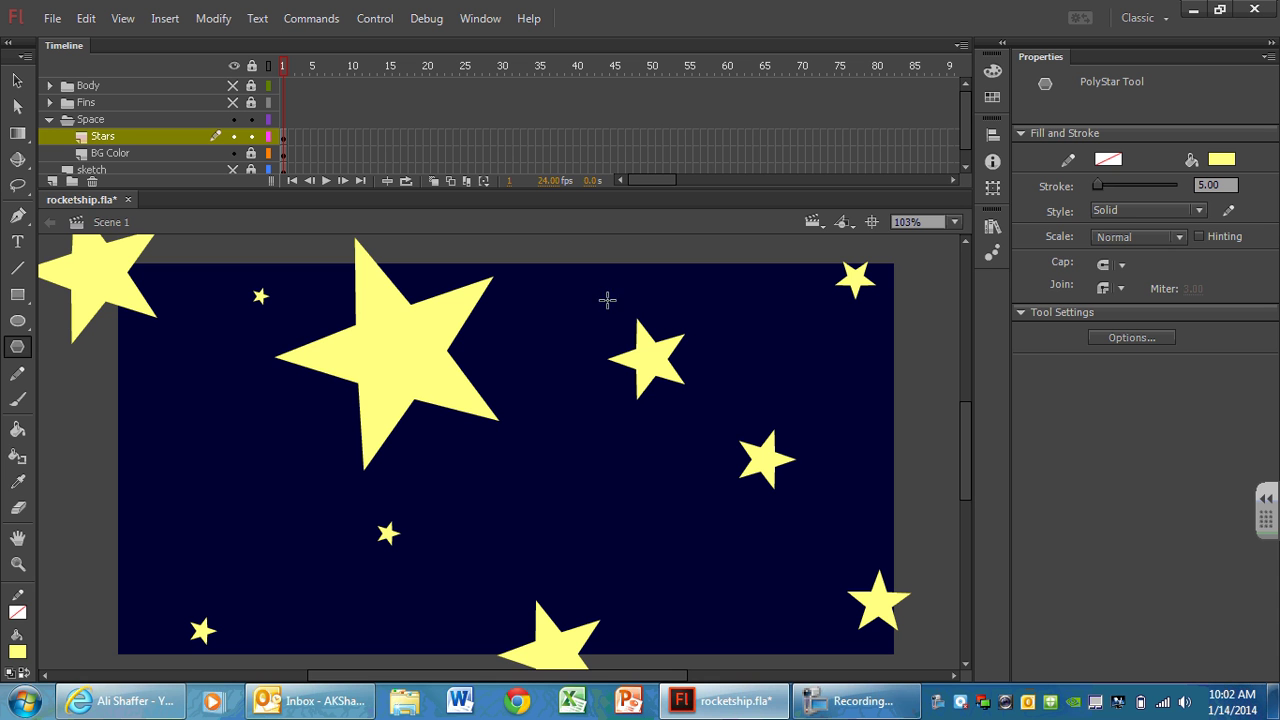
drag(613, 286, 618, 290)
drag(873, 344, 873, 345)
drag(143, 511, 154, 501)
drag(157, 520, 154, 520)
drag(737, 598, 744, 603)
drag(866, 436, 976, 507)
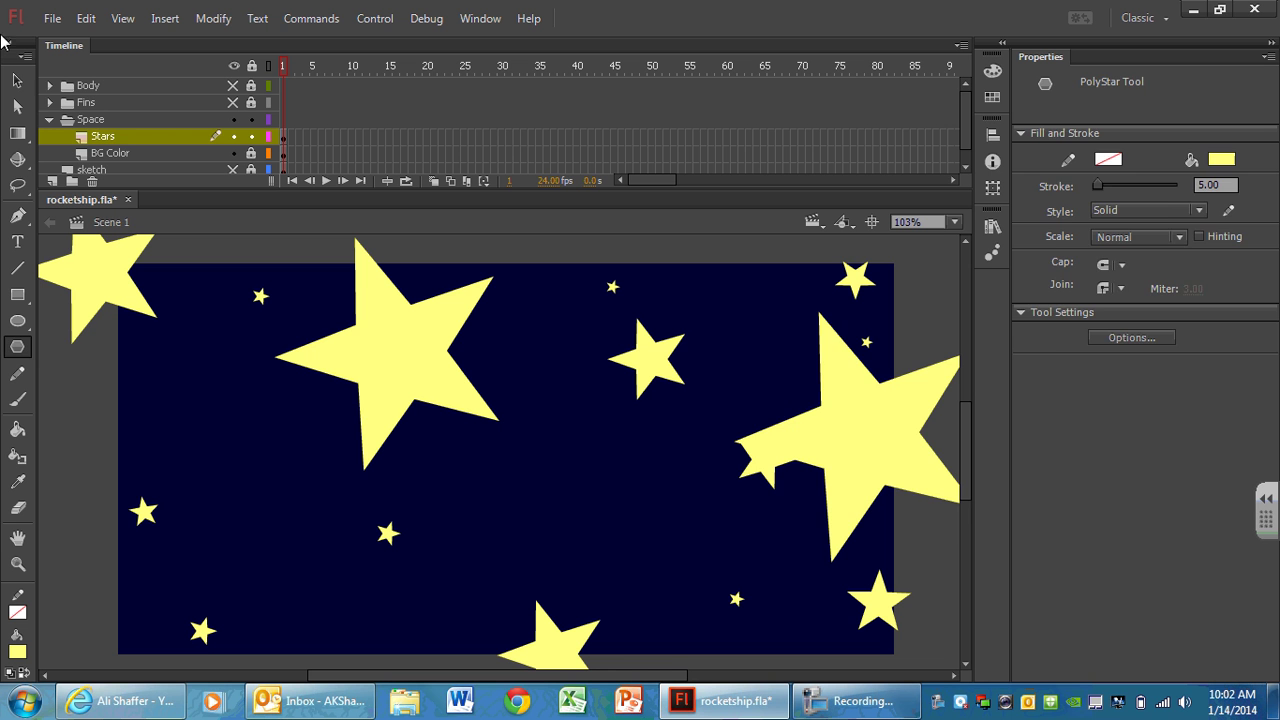
click(17, 80)
Remove the oversized star at the right edge of the stage.
click(830, 450)
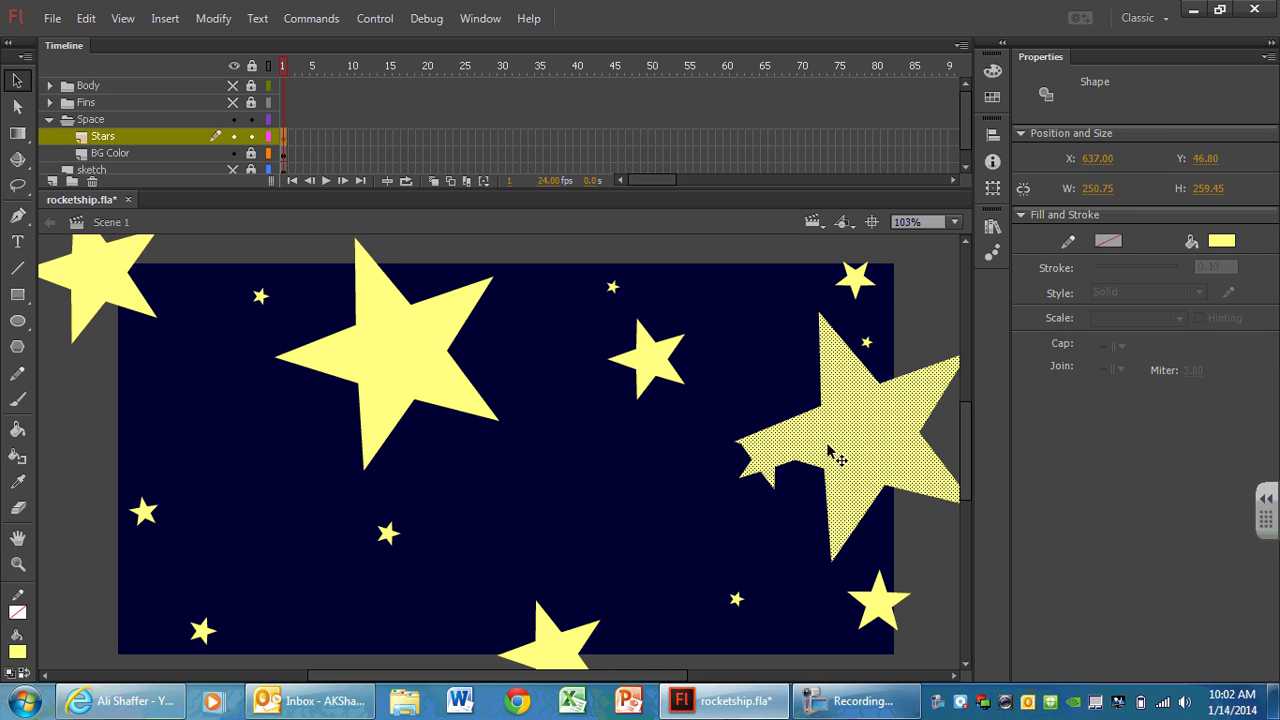
drag(828, 447, 889, 443)
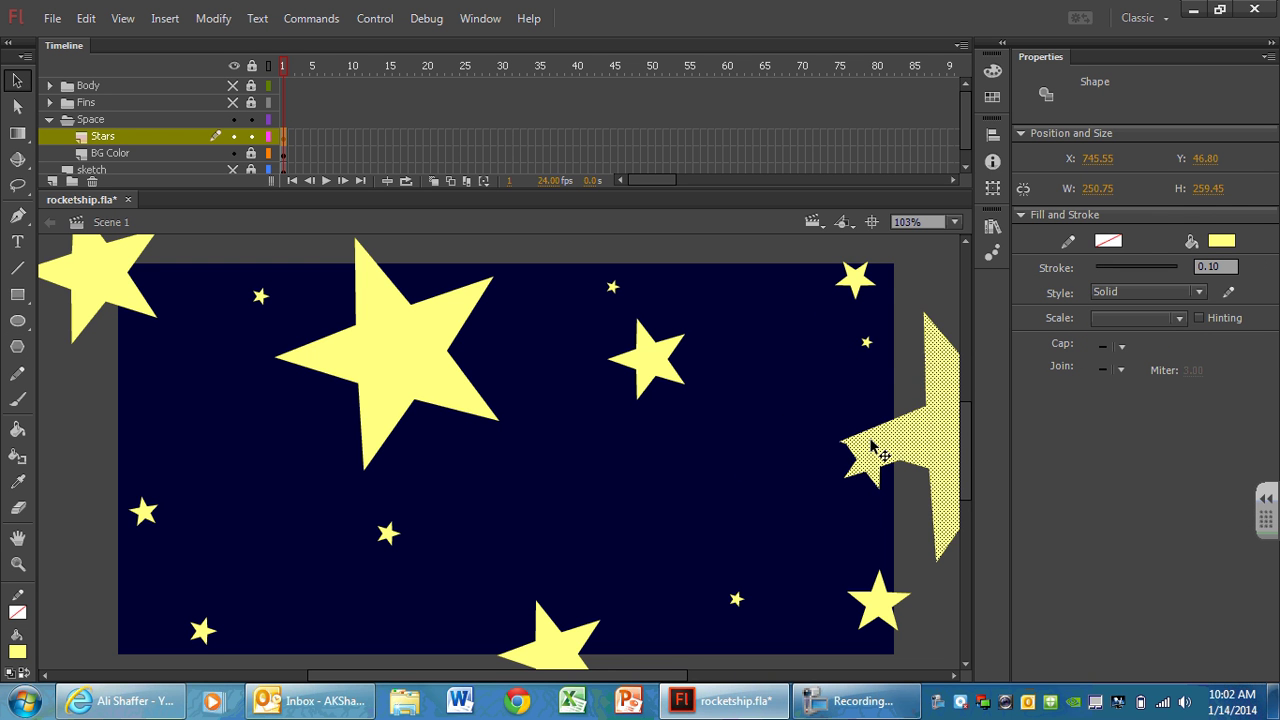
key(ctrl+z)
click(871, 449)
key(ctrl+z)
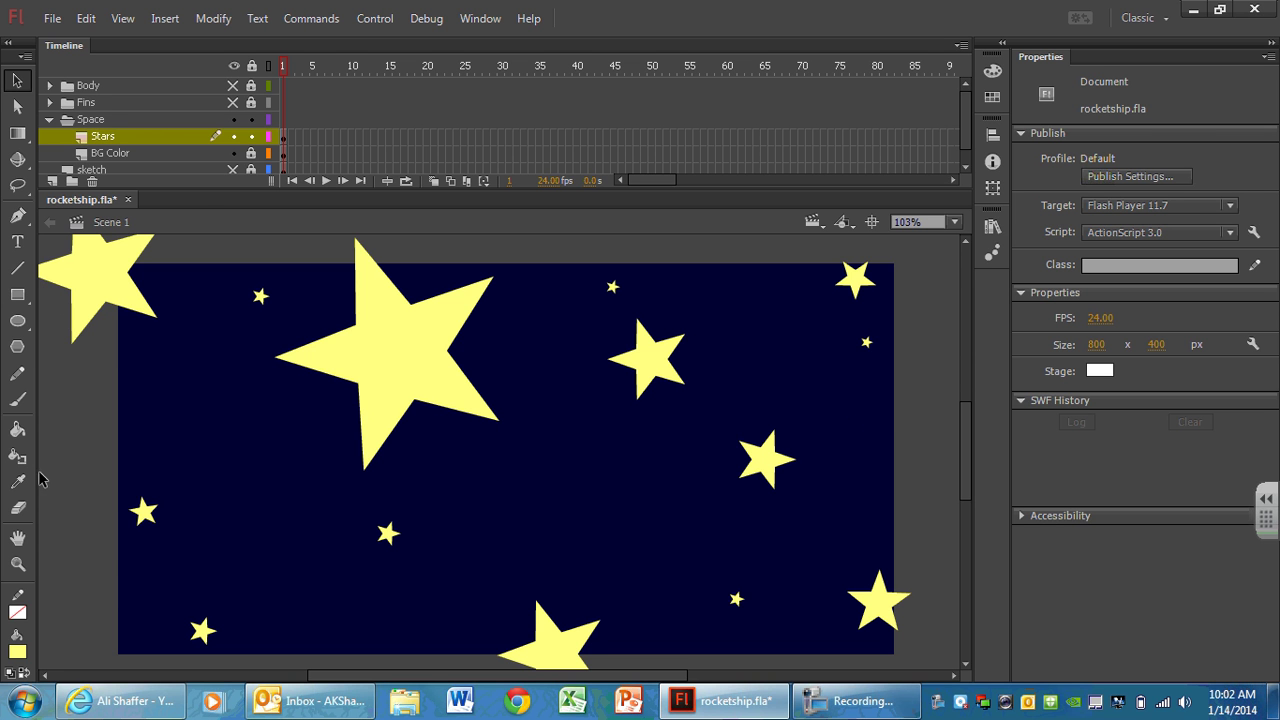
Draw a small star at the left and move it down and right.
click(17, 346)
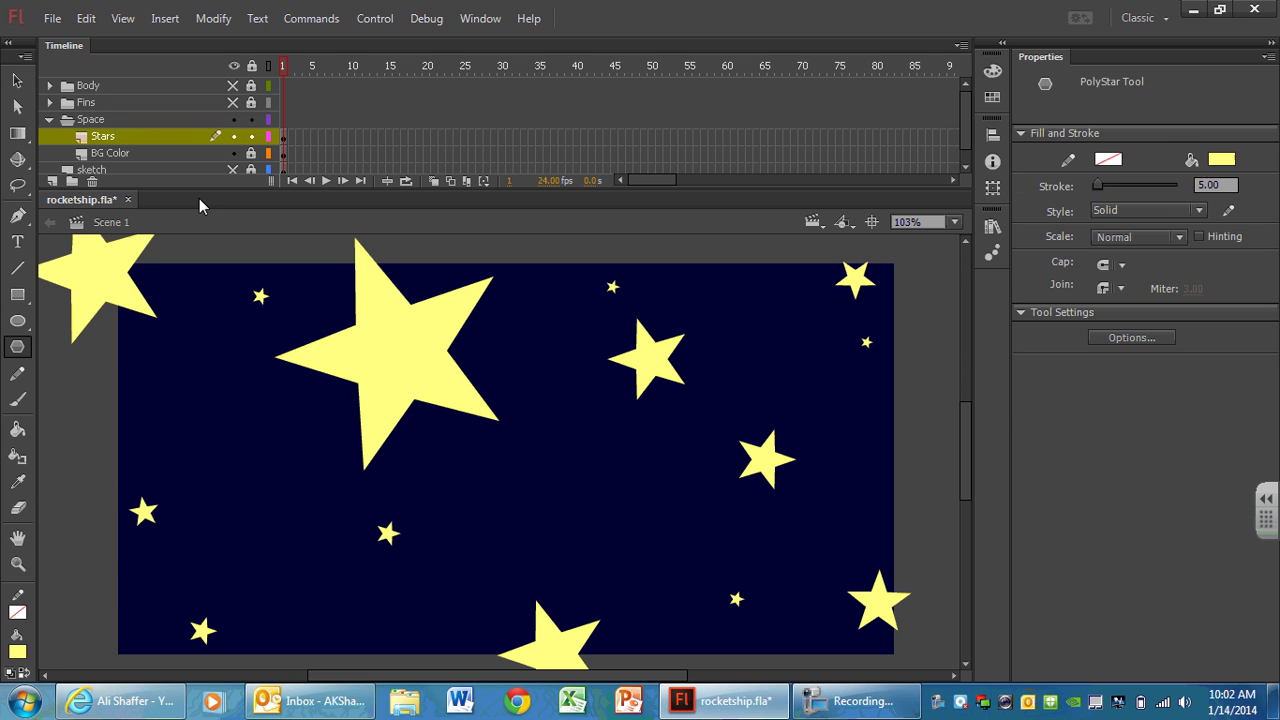
mouse_move(136, 387)
mouse_down()
mouse_move(166, 403)
mouse_move(157, 398)
mouse_up()
click(17, 80)
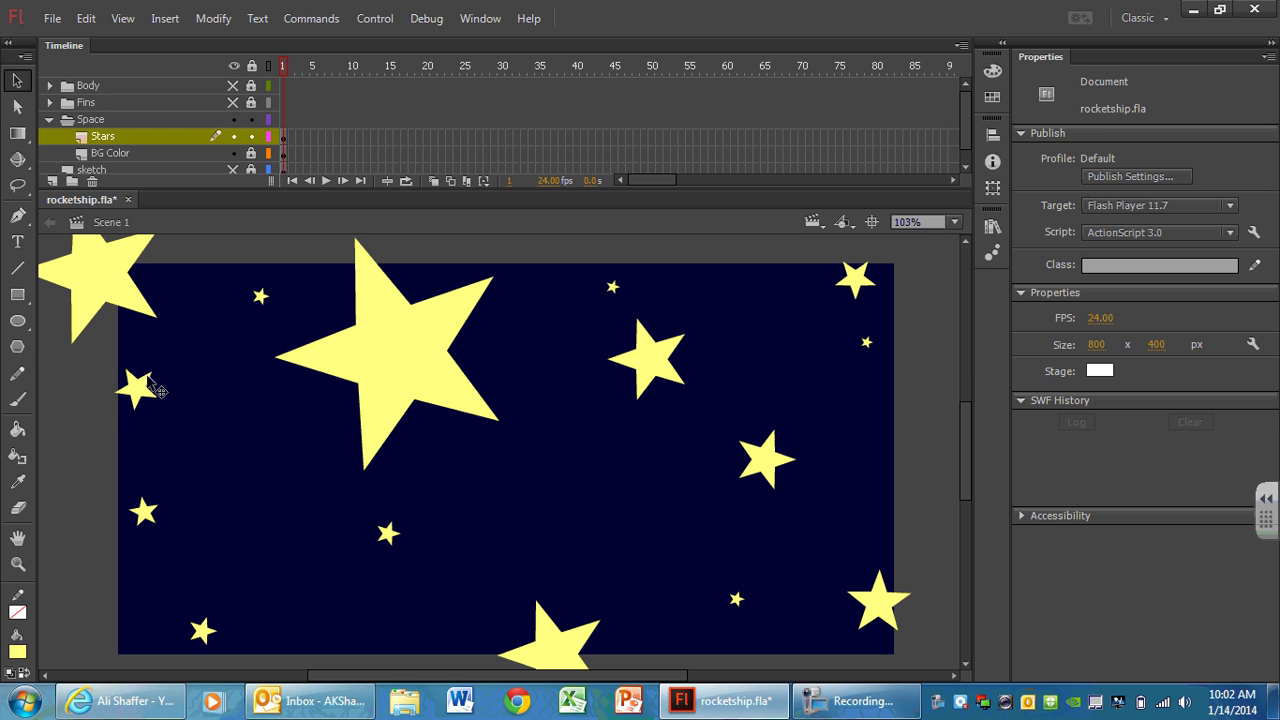
click(145, 391)
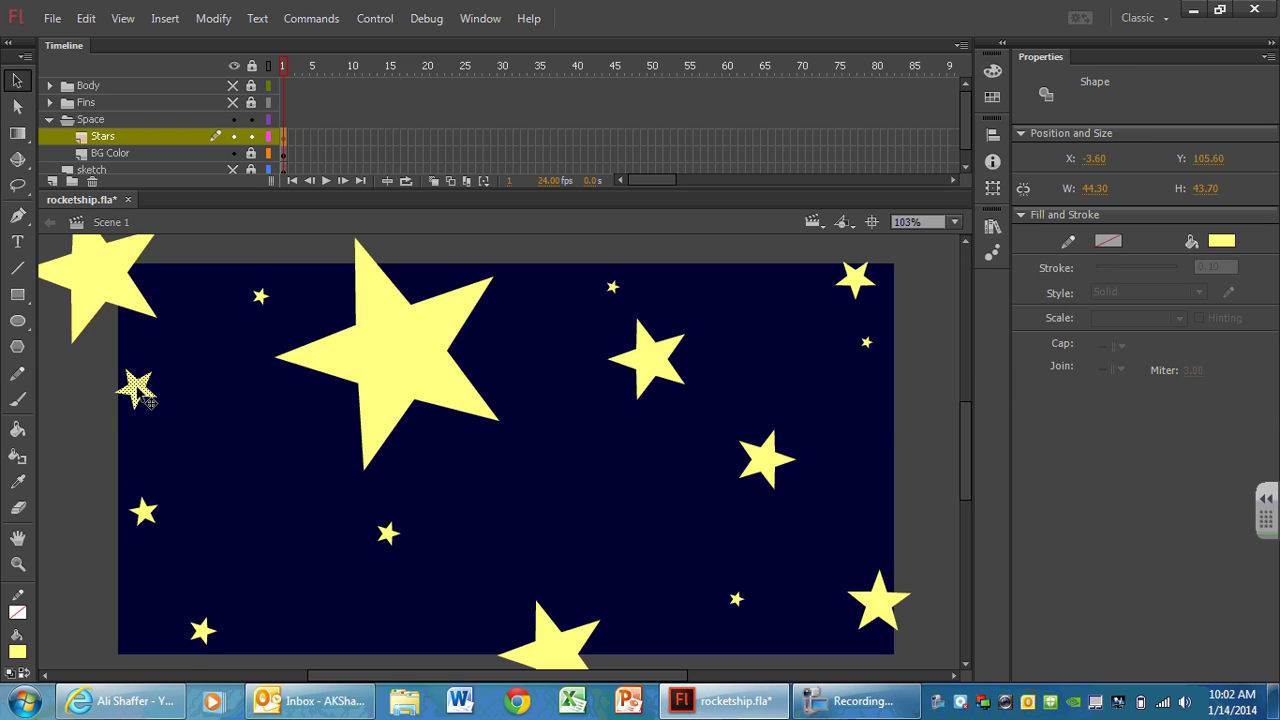
drag(145, 391, 234, 445)
click(216, 406)
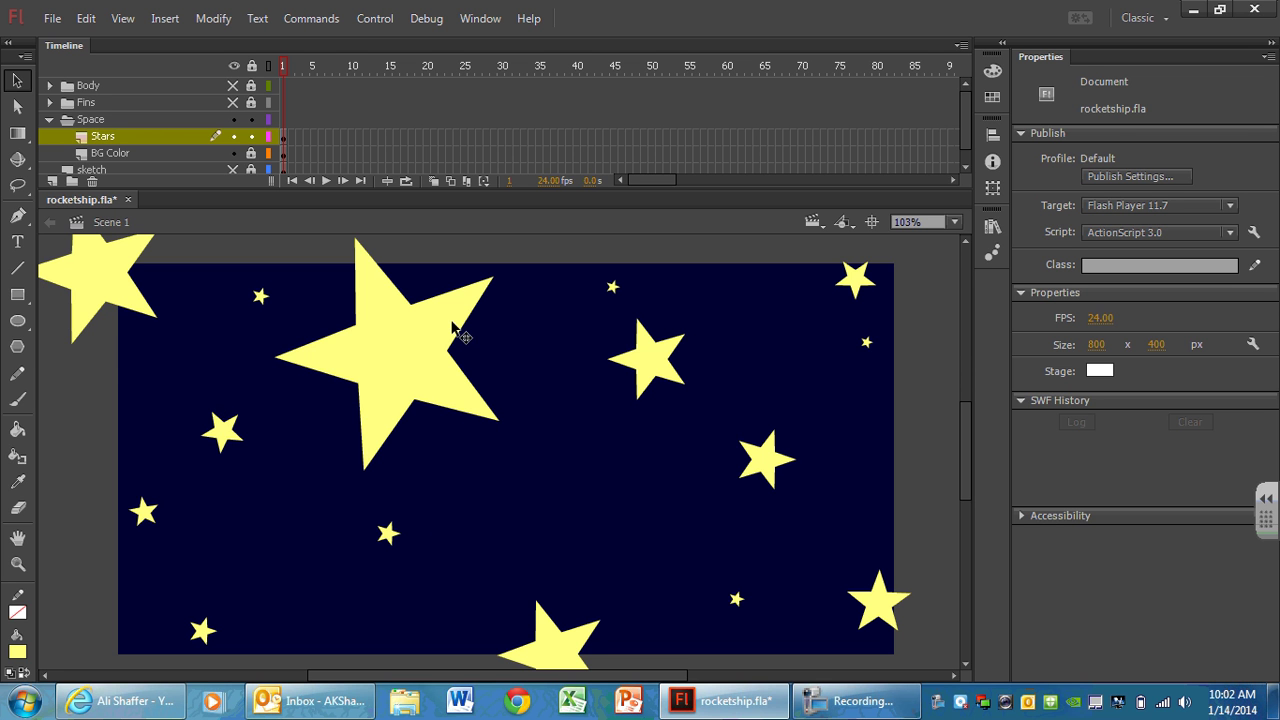
Nudge the lower-middle, bottom-edge, upper-right and big top-left stars into new positions.
click(388, 535)
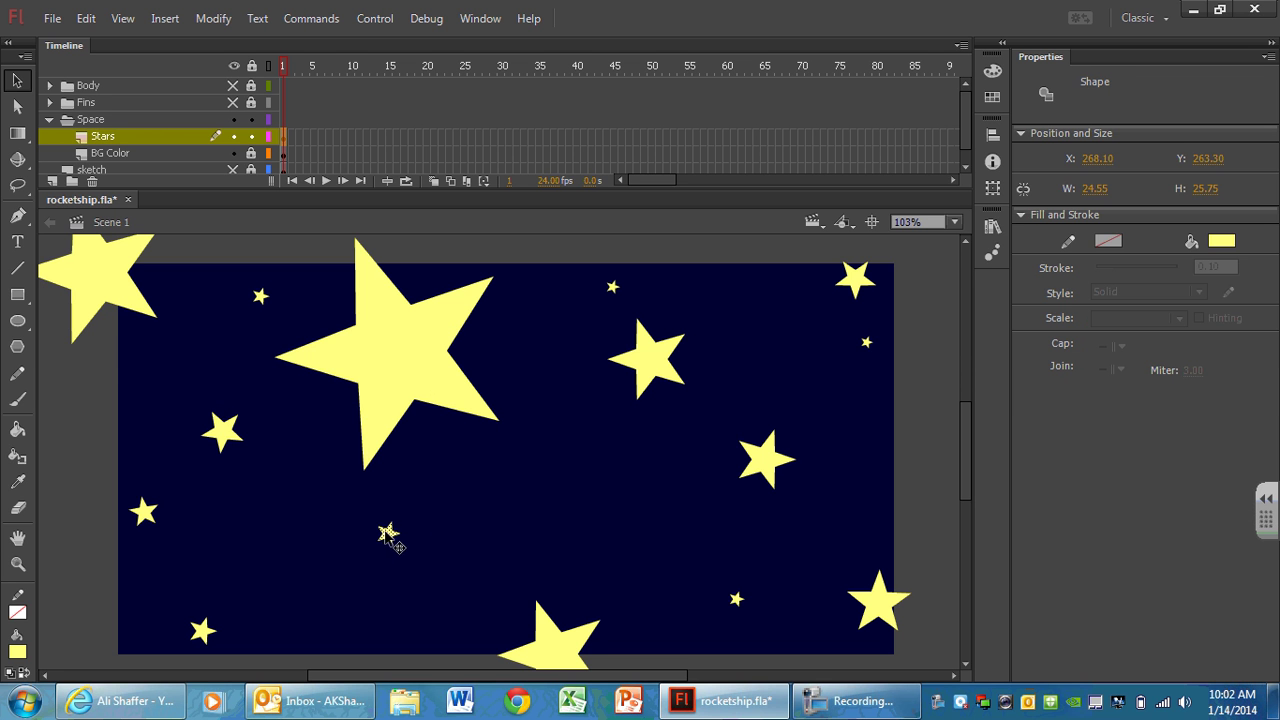
drag(388, 537, 388, 562)
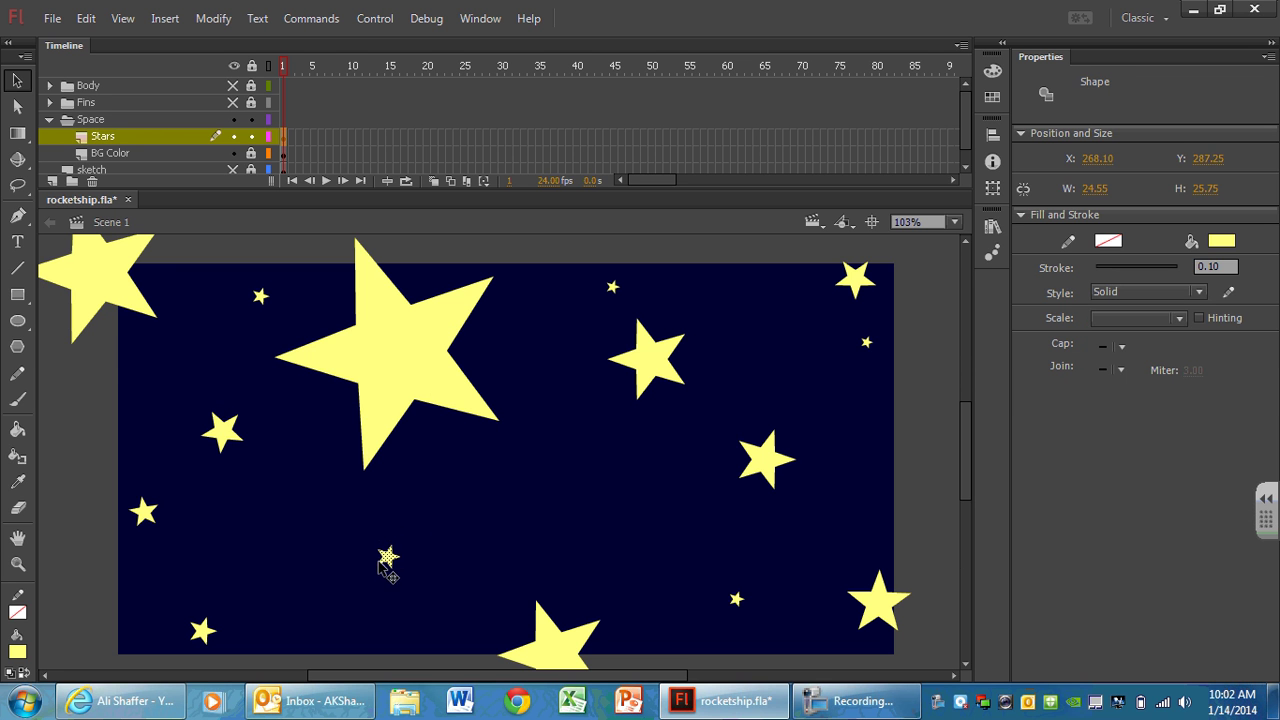
click(560, 650)
drag(560, 650, 549, 634)
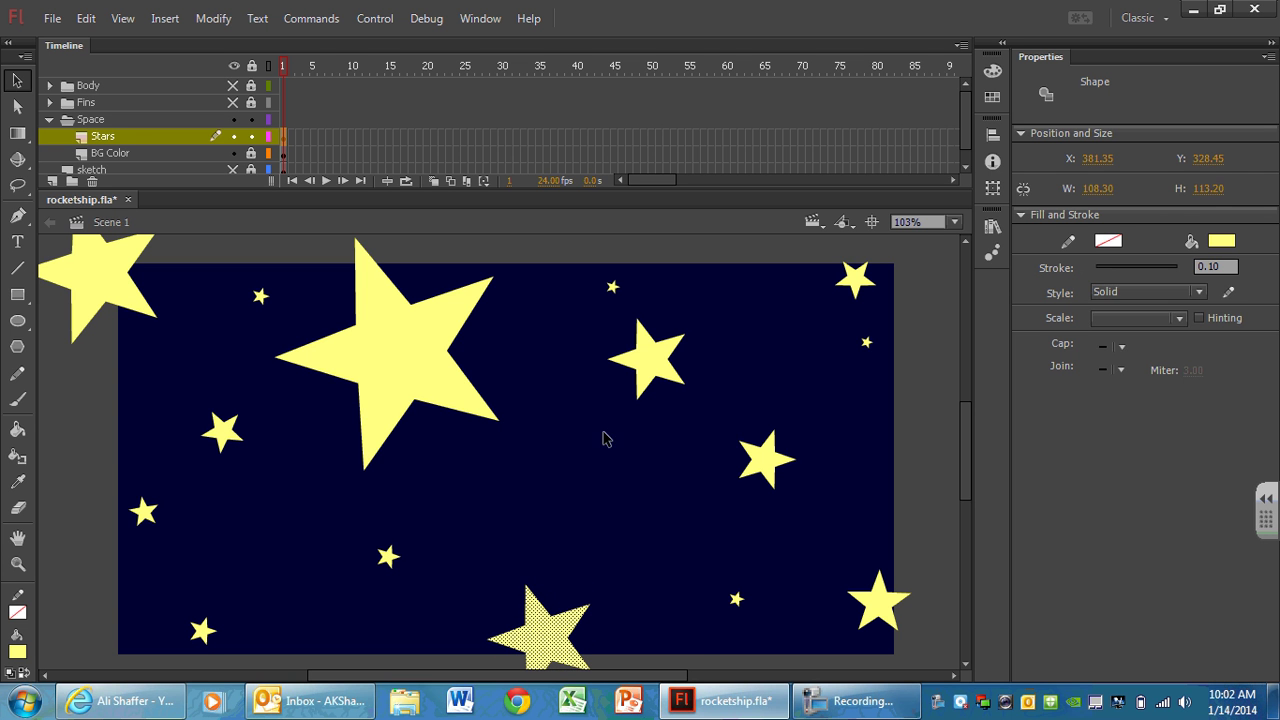
click(655, 358)
mouse_move(655, 358)
mouse_down()
mouse_move(663, 350)
mouse_move(656, 385)
mouse_up()
click(388, 348)
drag(388, 348, 400, 320)
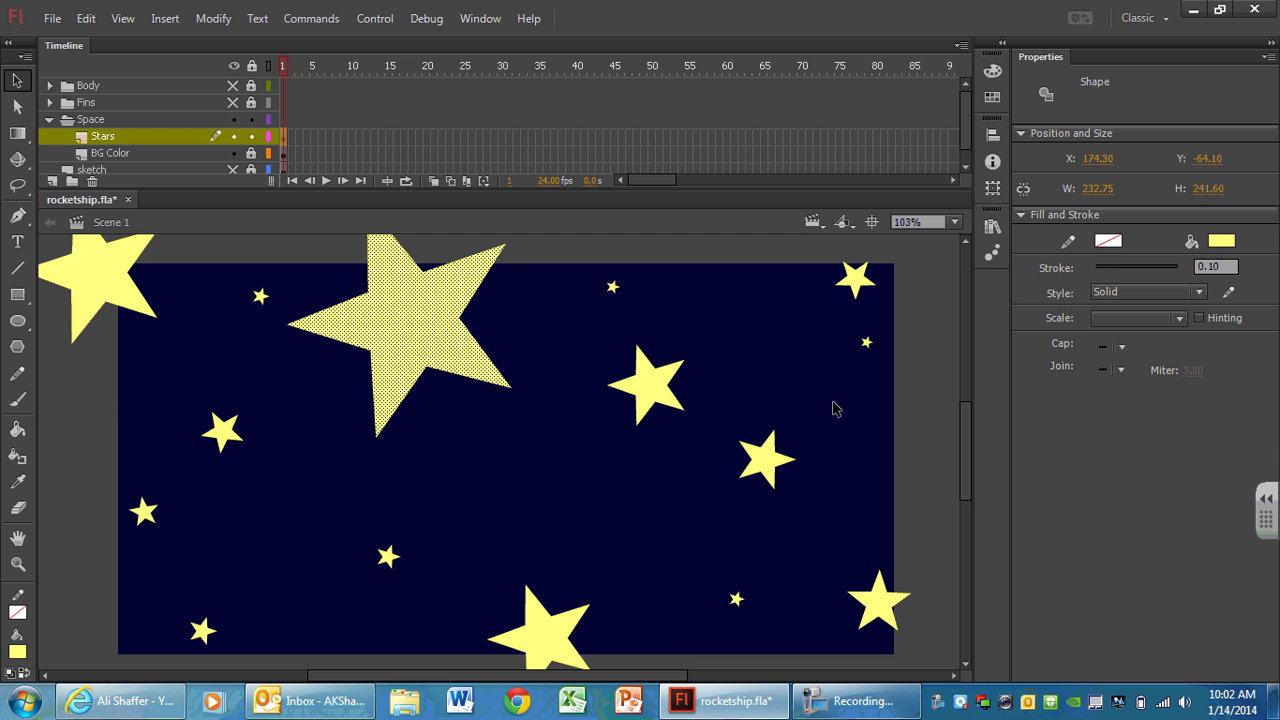
Show the Body and Fins layers and move stars clear of the rocket, large star to the right.
click(233, 85)
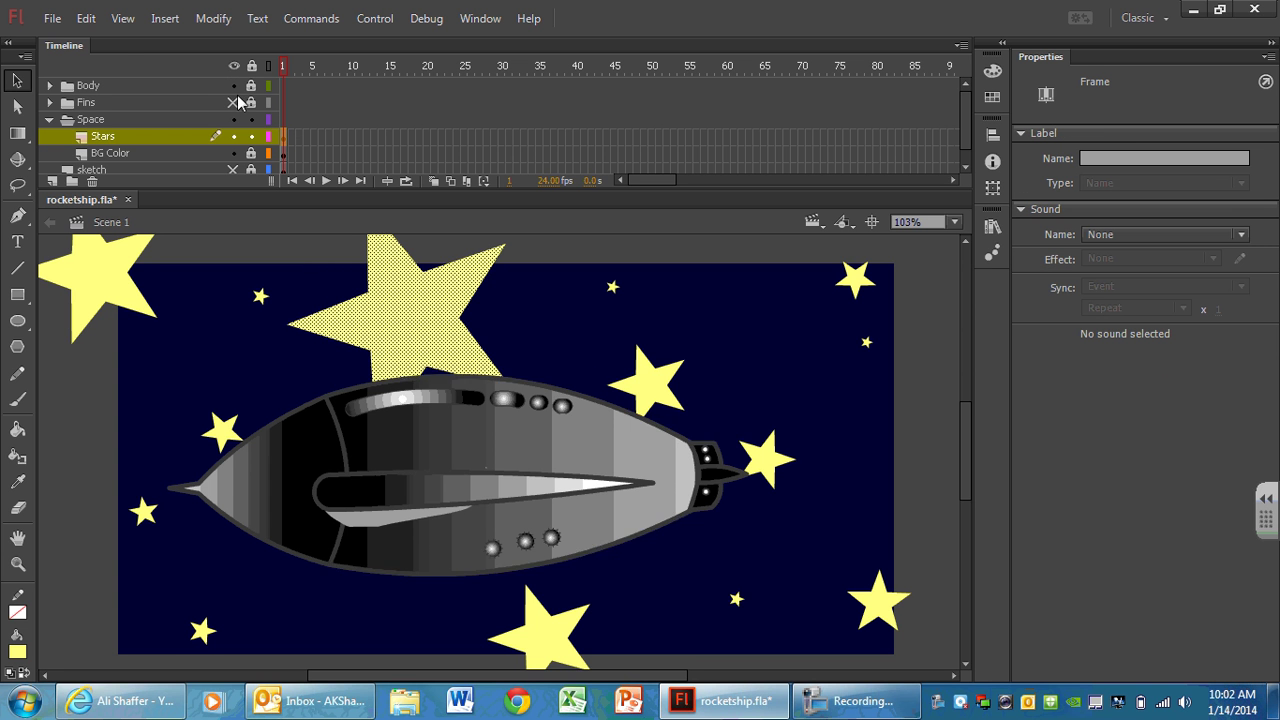
click(233, 102)
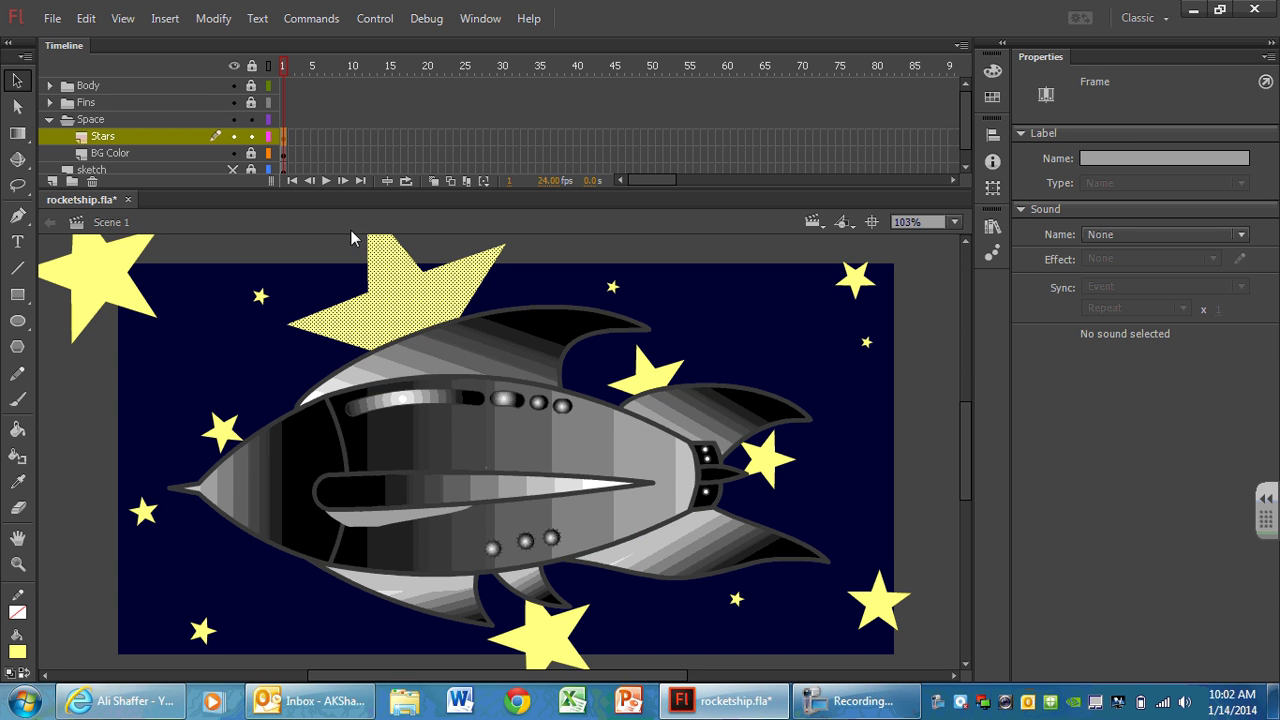
drag(230, 432, 219, 393)
drag(546, 632, 322, 612)
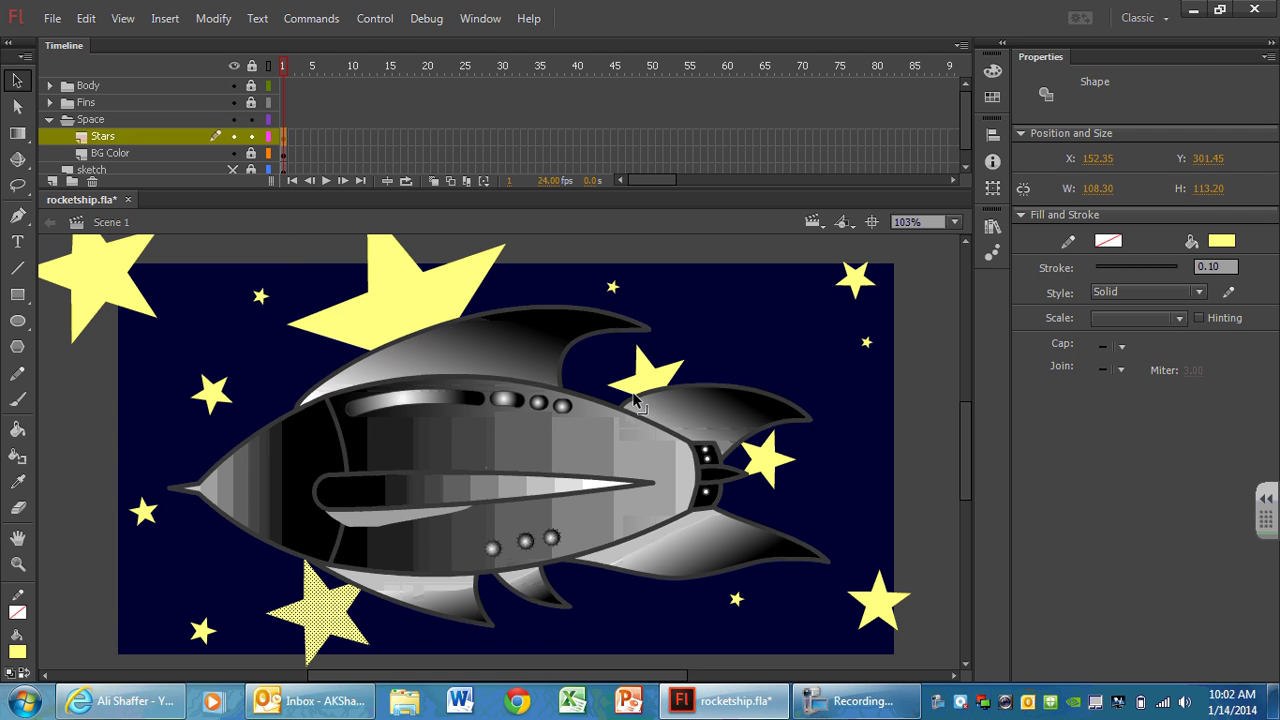
drag(650, 380, 610, 616)
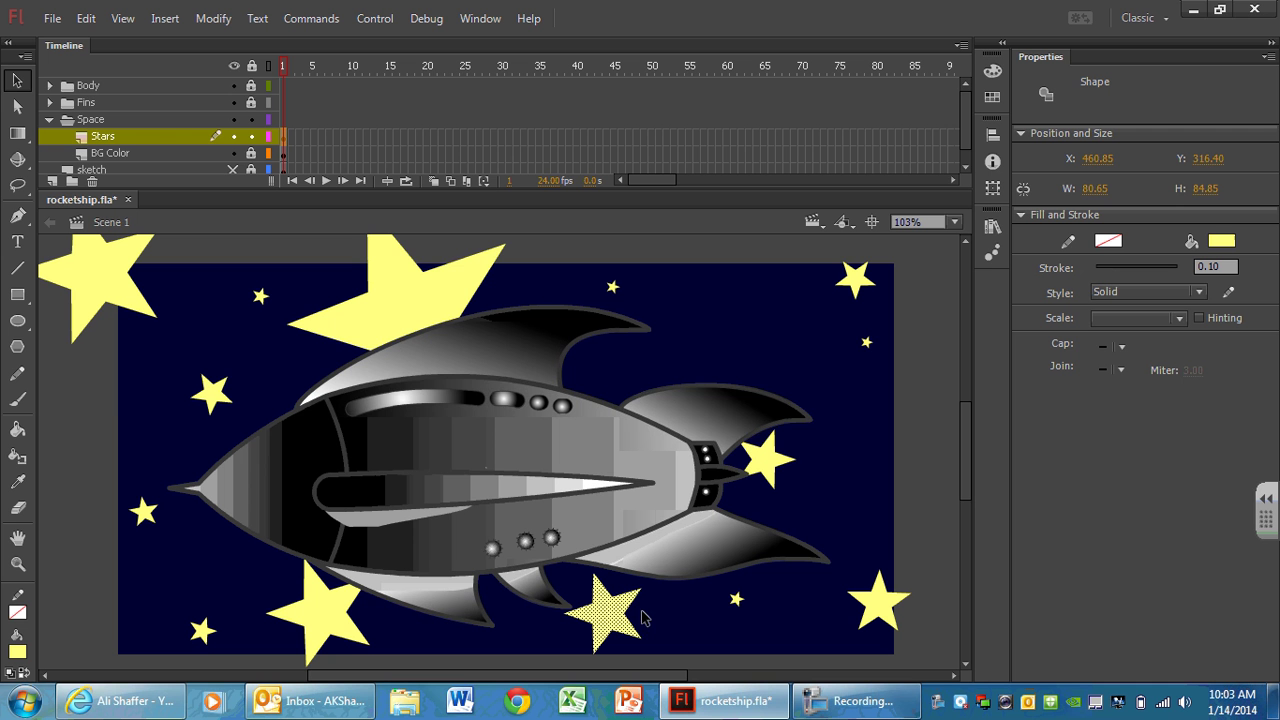
drag(785, 457, 778, 344)
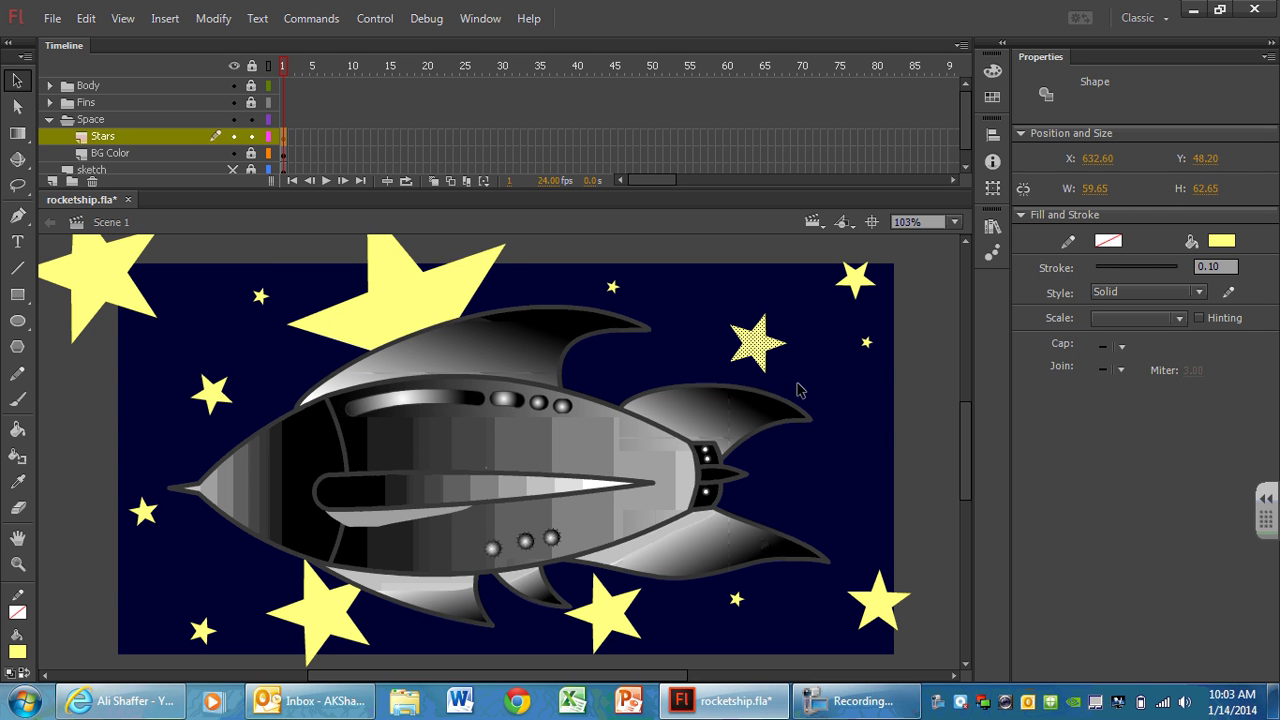
drag(418, 316, 857, 449)
drag(878, 600, 368, 300)
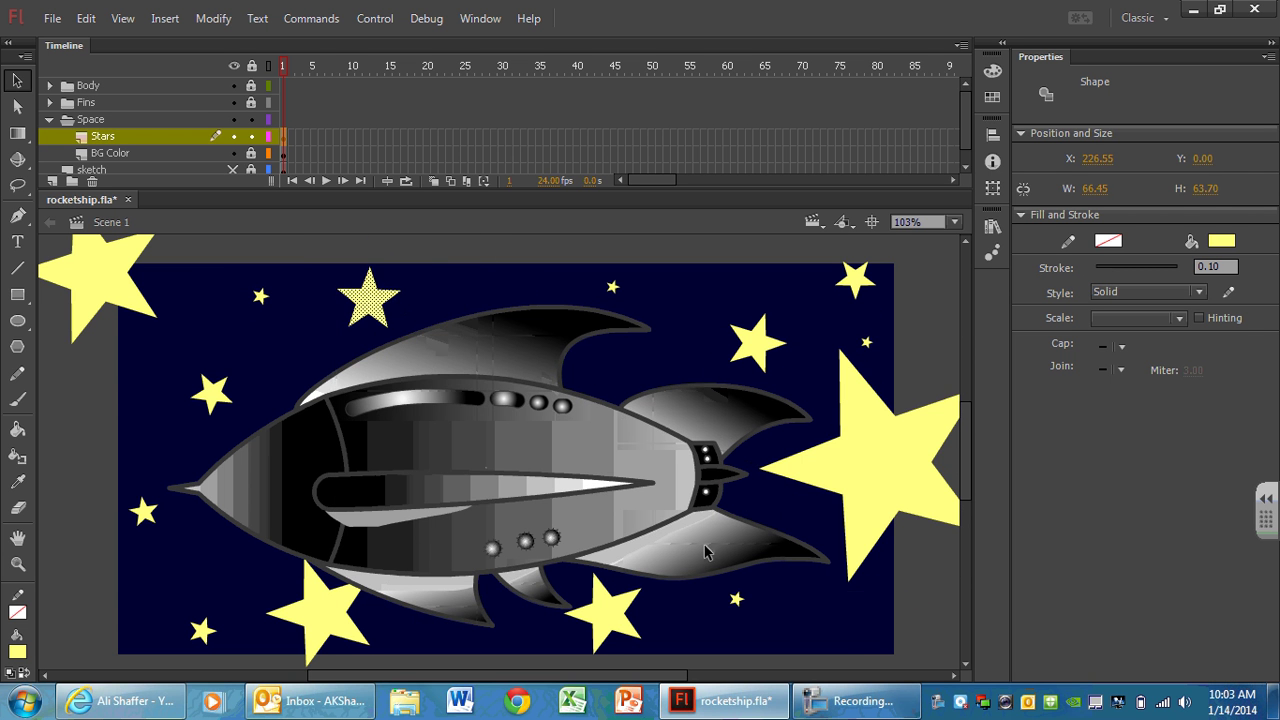
click(804, 636)
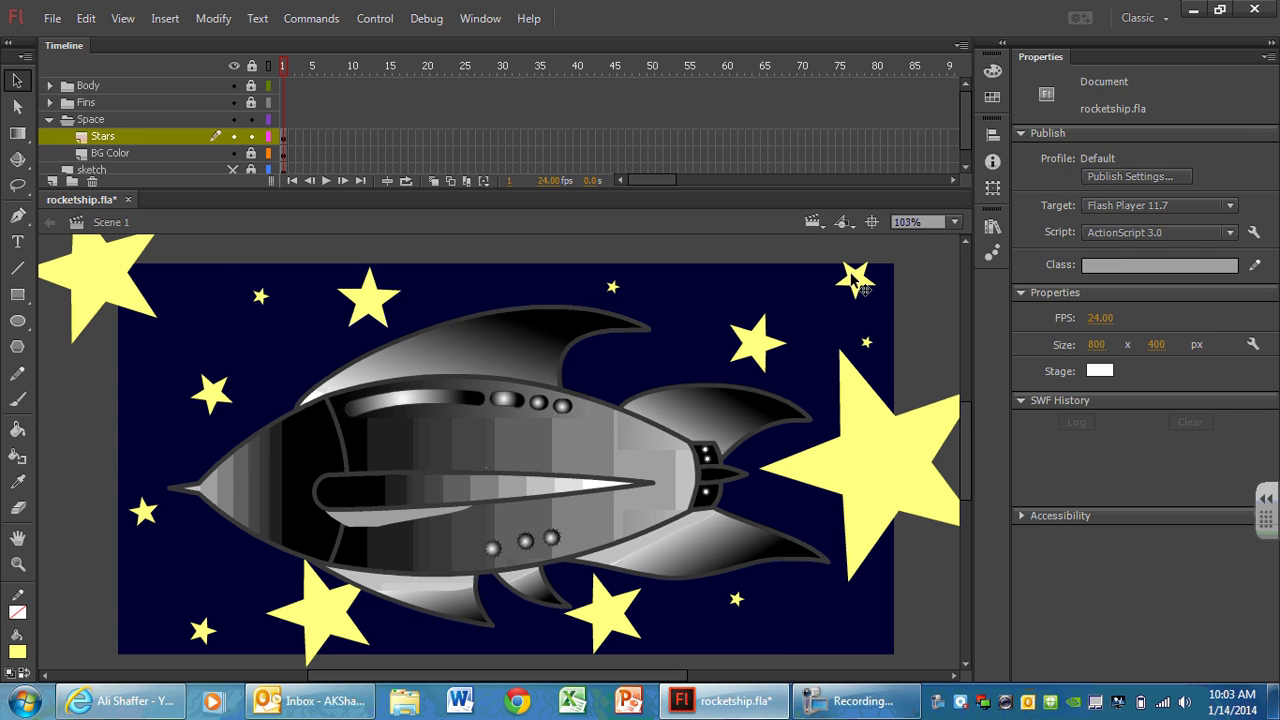
Move the top-right star to the lower right and shift the lower-left stars leftward.
mouse_move(856, 282)
mouse_down()
mouse_move(830, 274)
mouse_move(842, 286)
mouse_up()
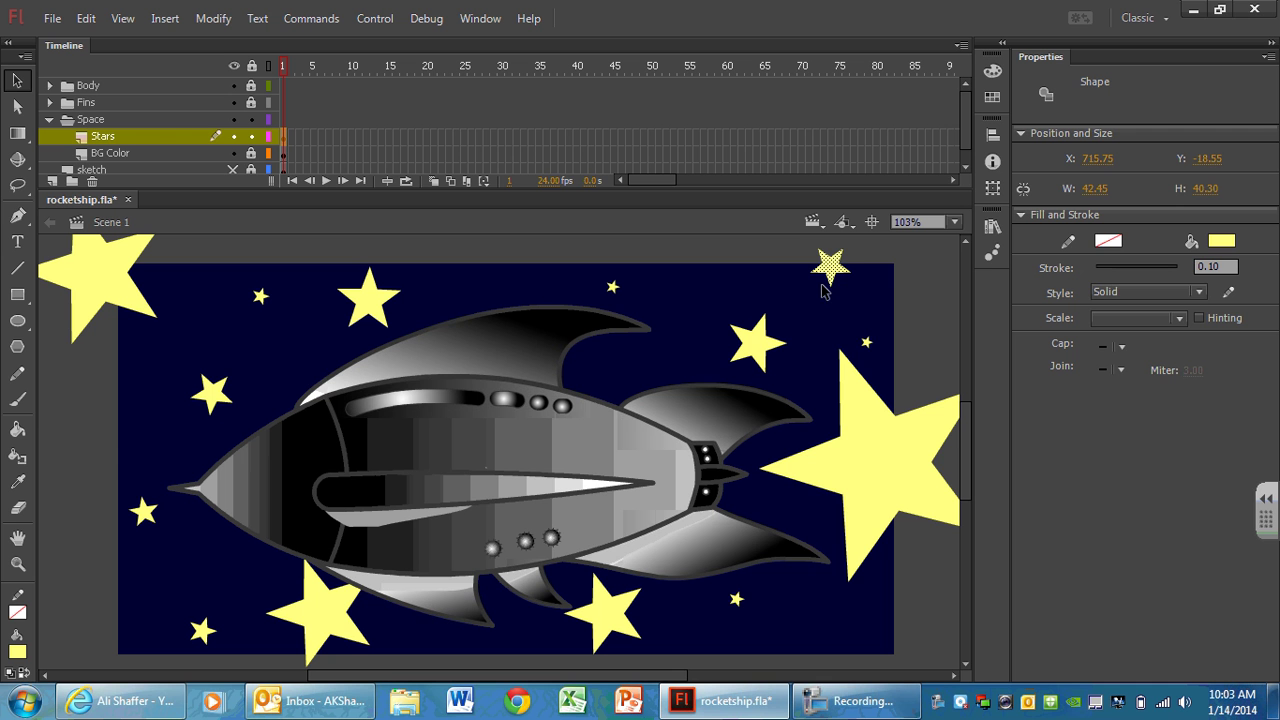
drag(830, 266, 814, 627)
click(850, 632)
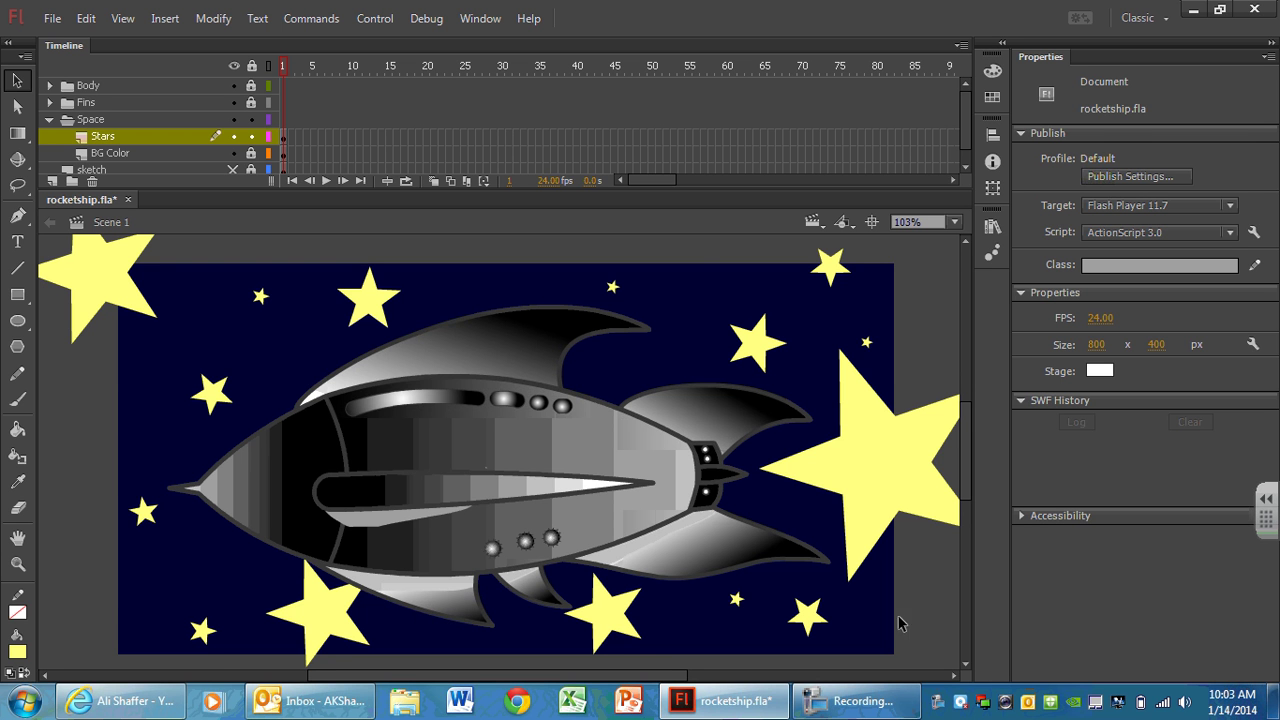
click(204, 634)
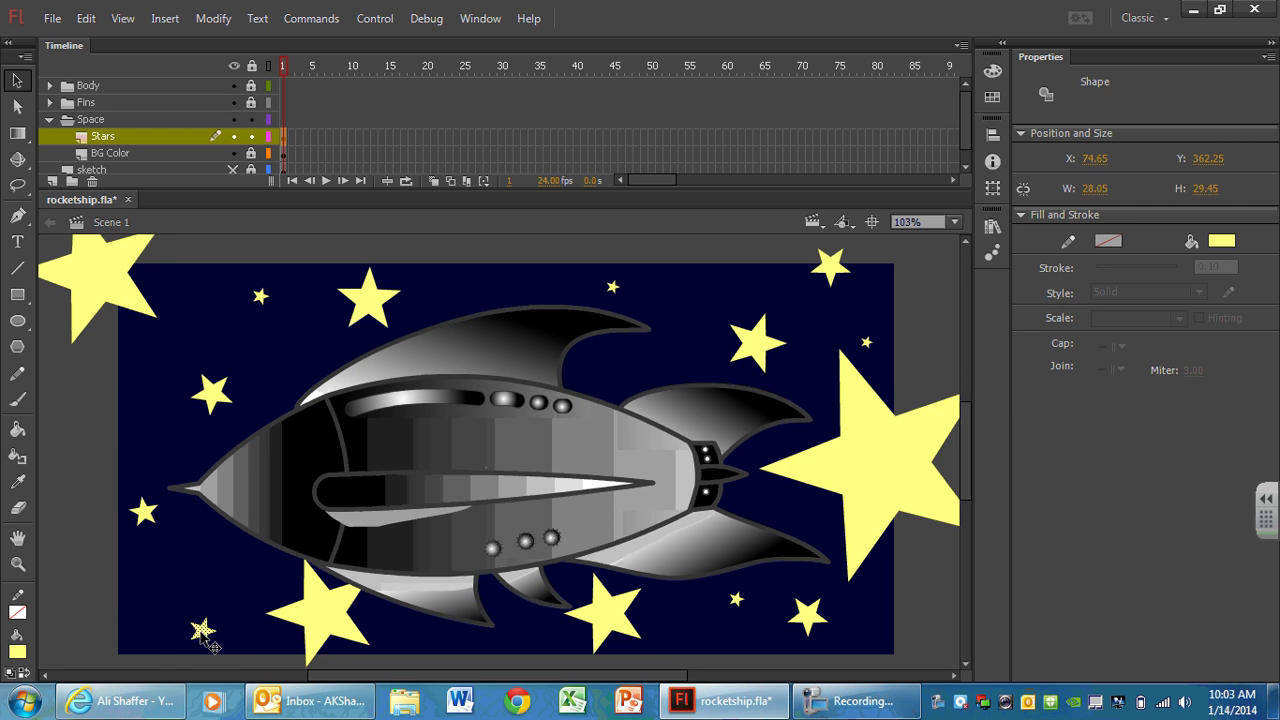
drag(205, 640, 165, 622)
drag(322, 618, 254, 620)
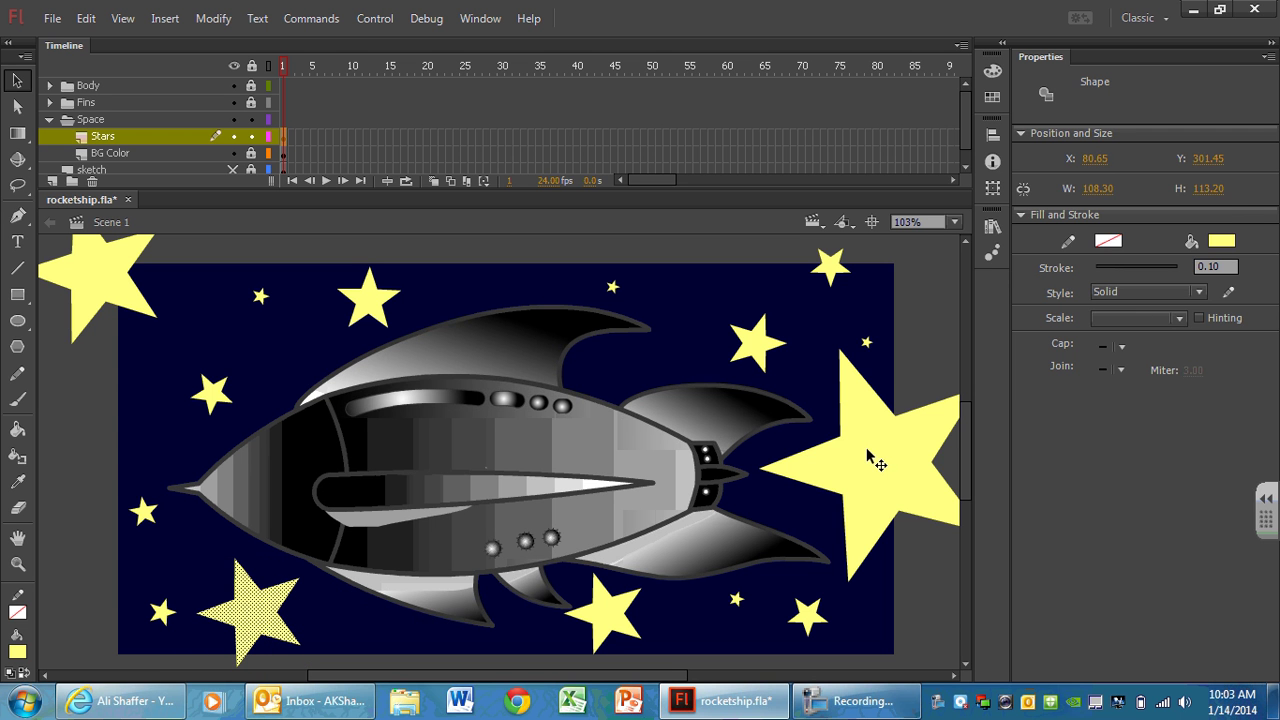
Change the fill to a radial gradient from white to the stars' pale yellow FFFF66.
click(188, 363)
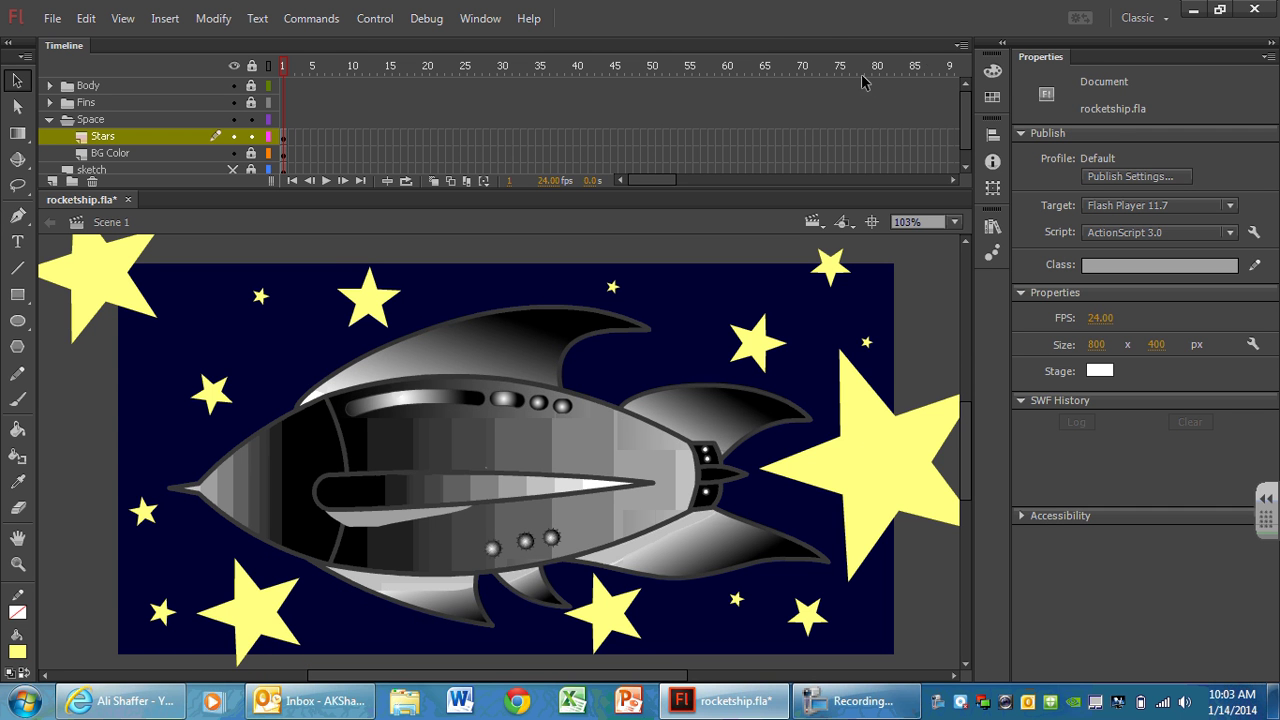
click(992, 71)
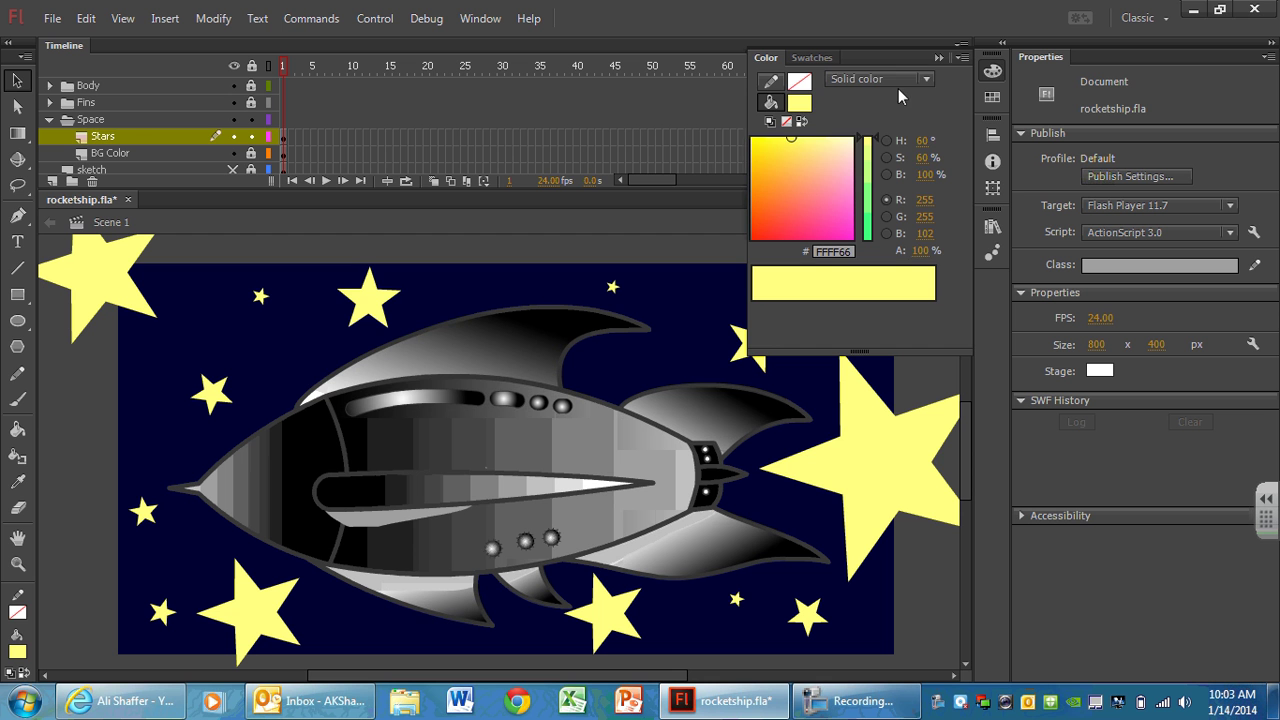
click(886, 80)
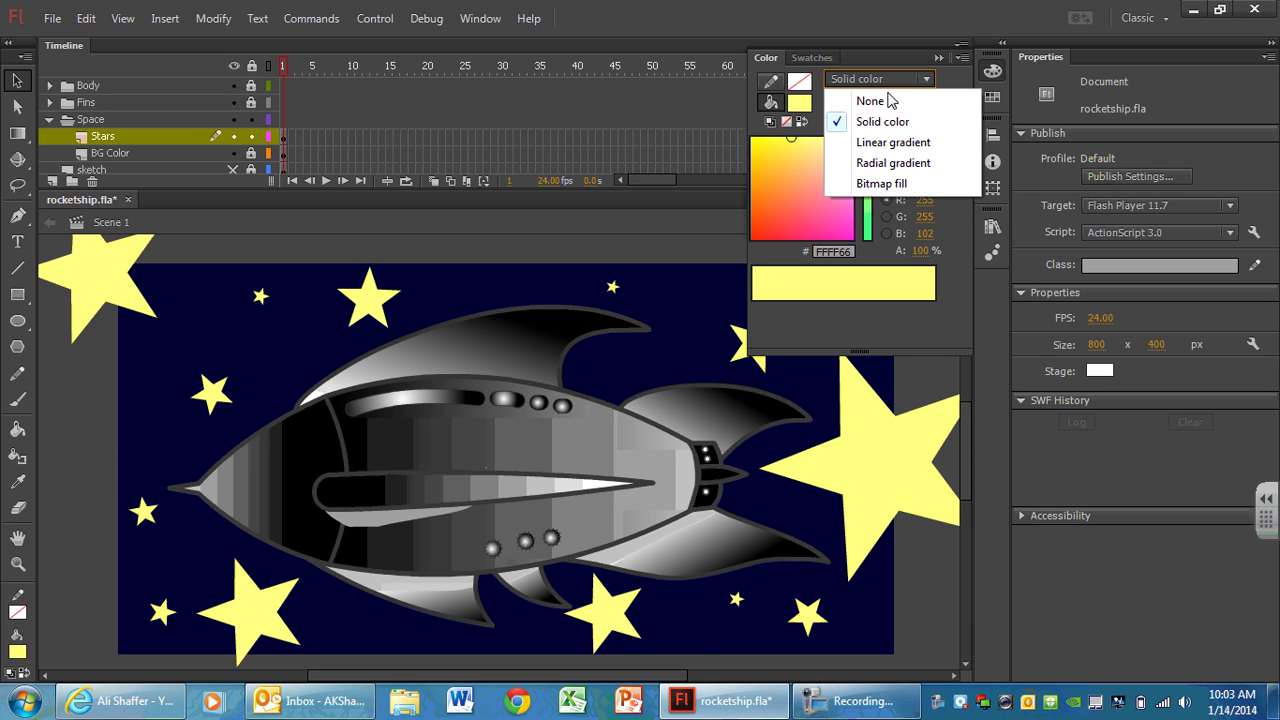
click(890, 163)
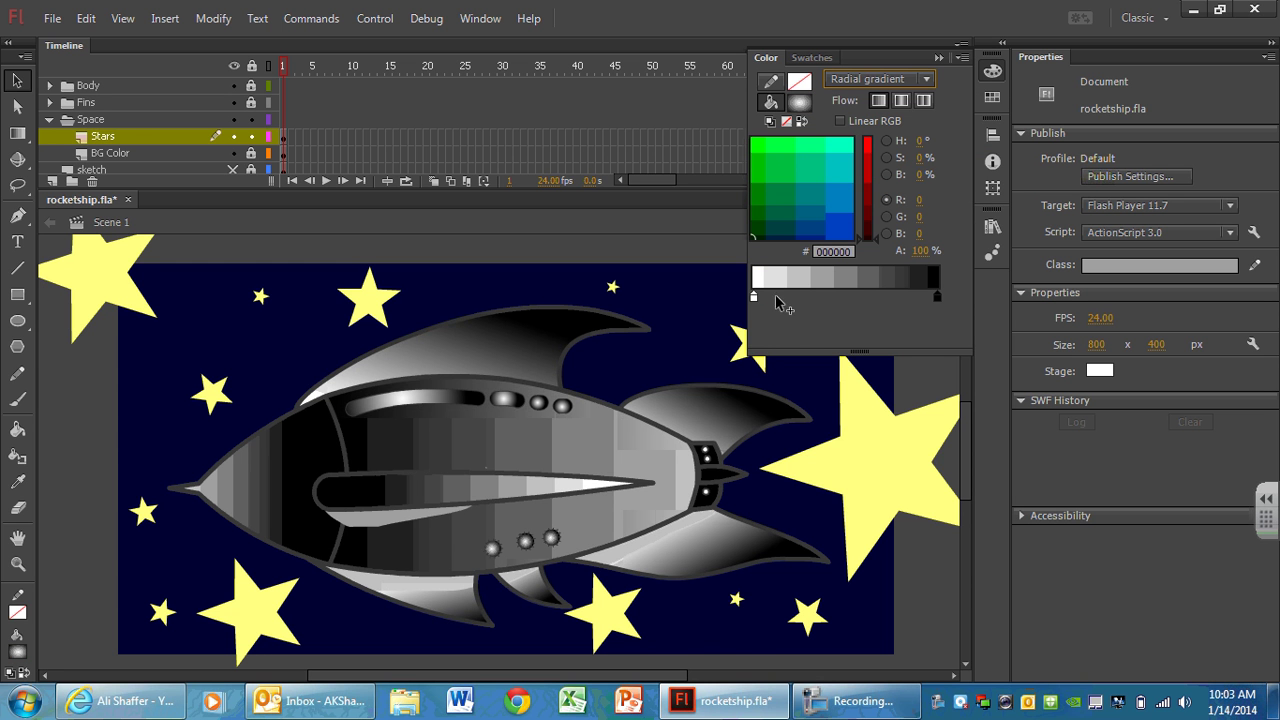
double_click(937, 298)
click(845, 440)
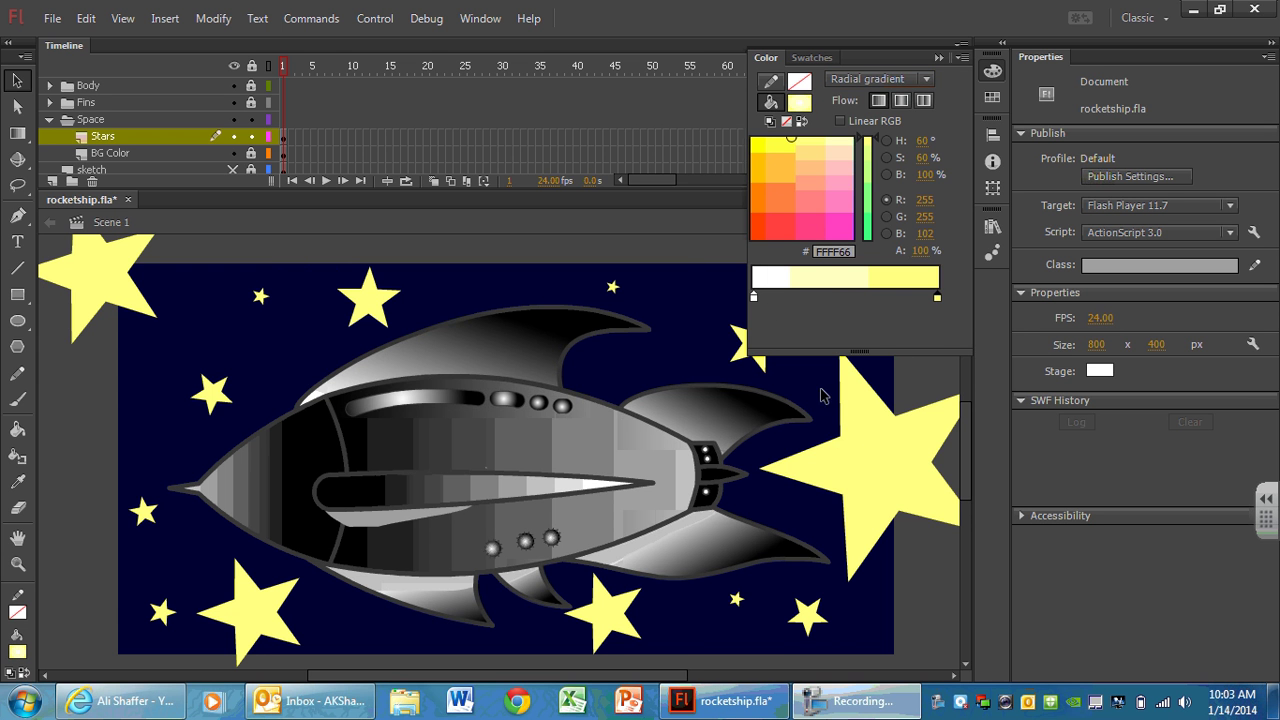
click(939, 57)
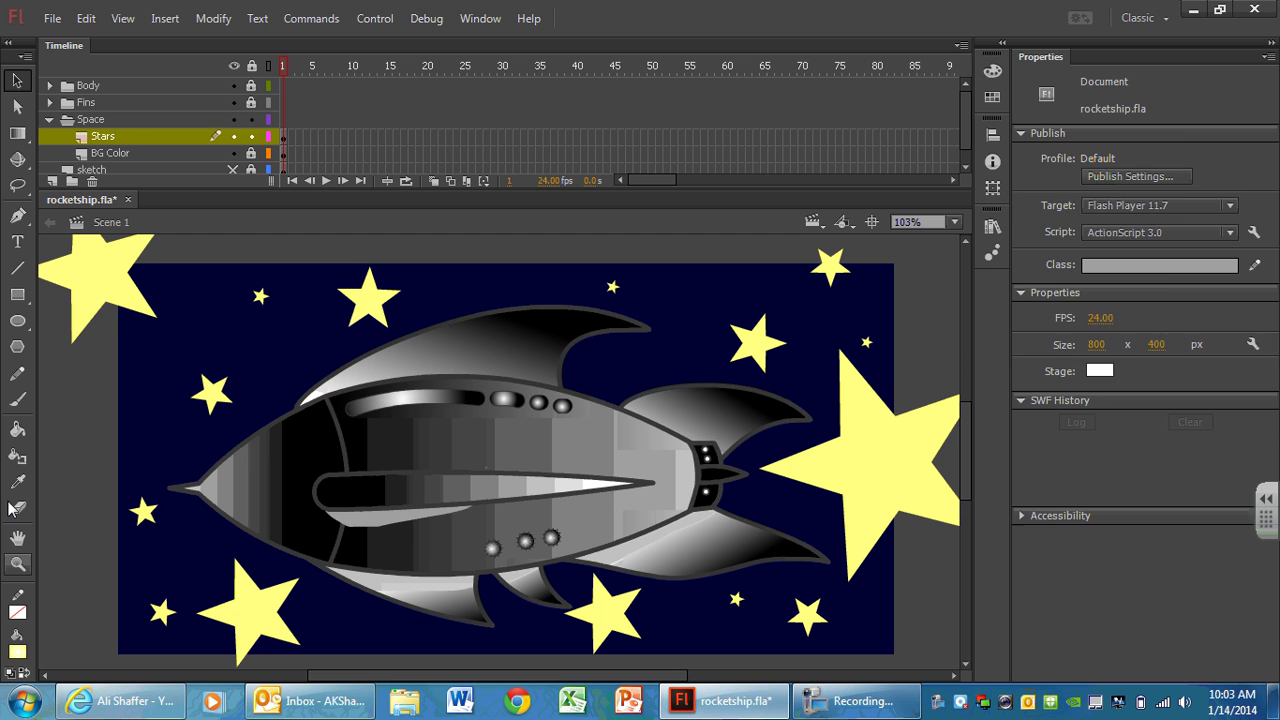
Fill nine stars around the rocket with the white-to-yellow radial gradient using the Paint Bucket.
click(17, 428)
click(97, 270)
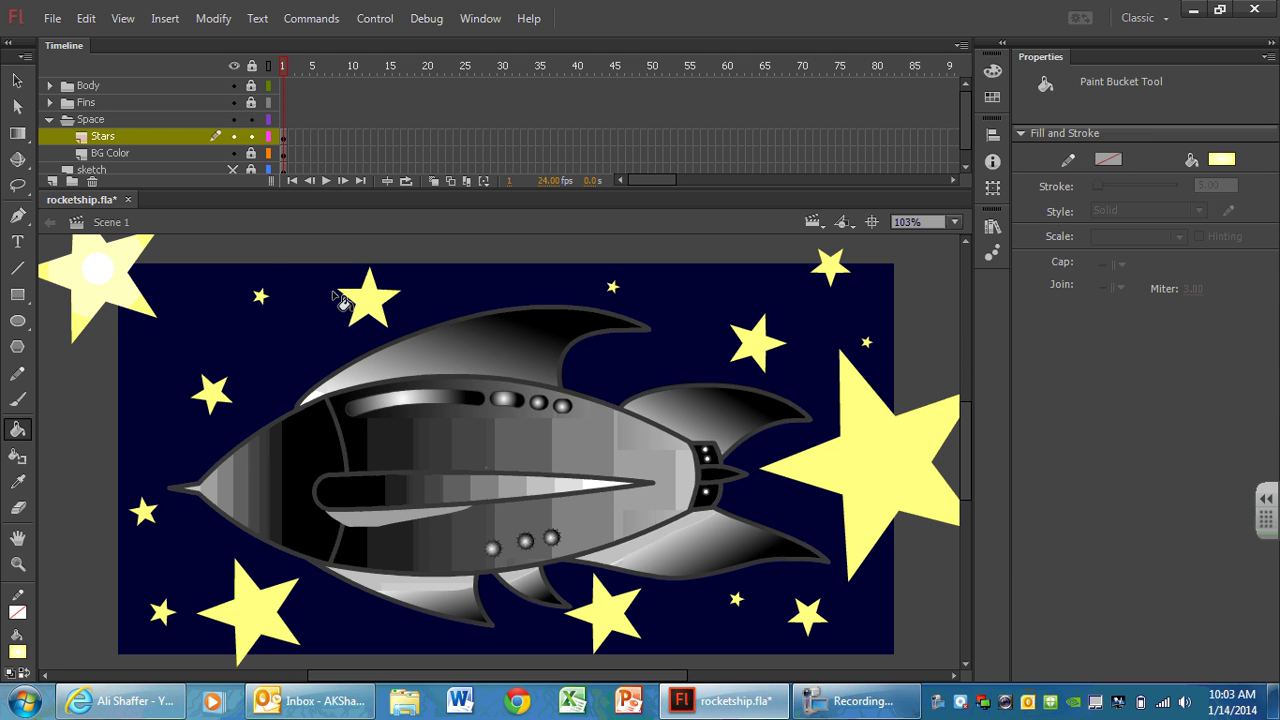
click(375, 302)
click(260, 298)
click(212, 398)
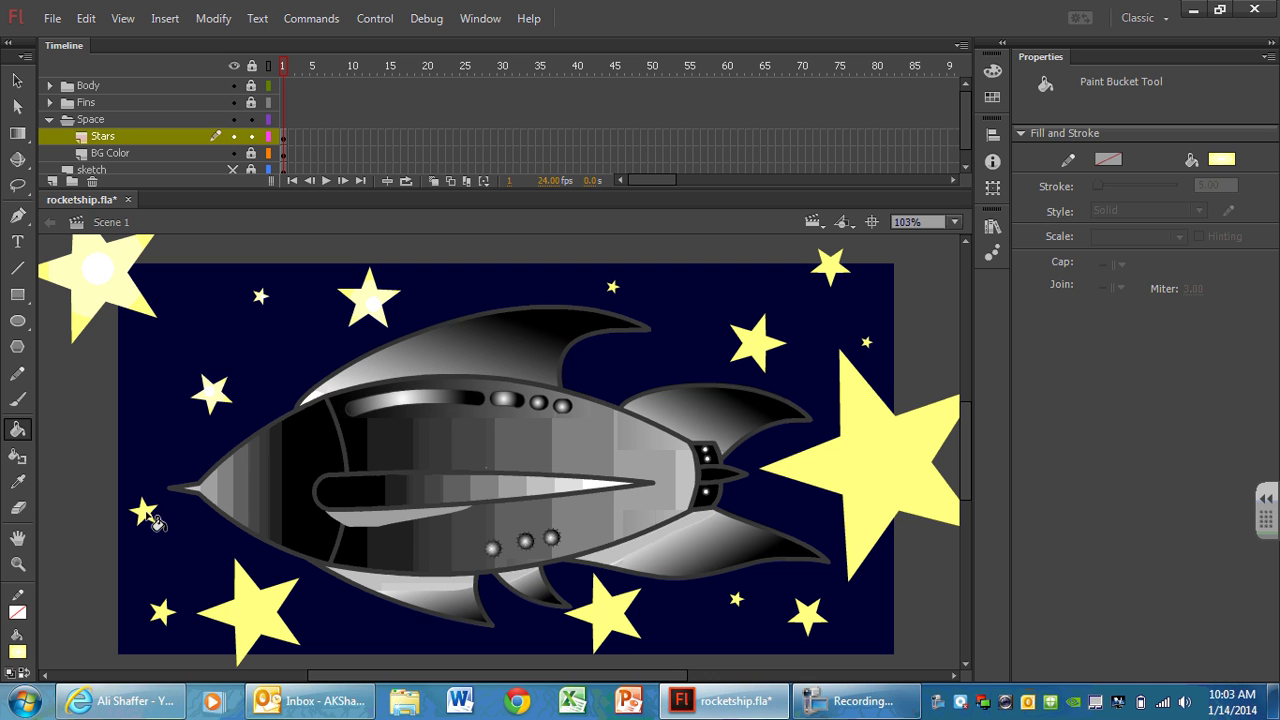
click(249, 612)
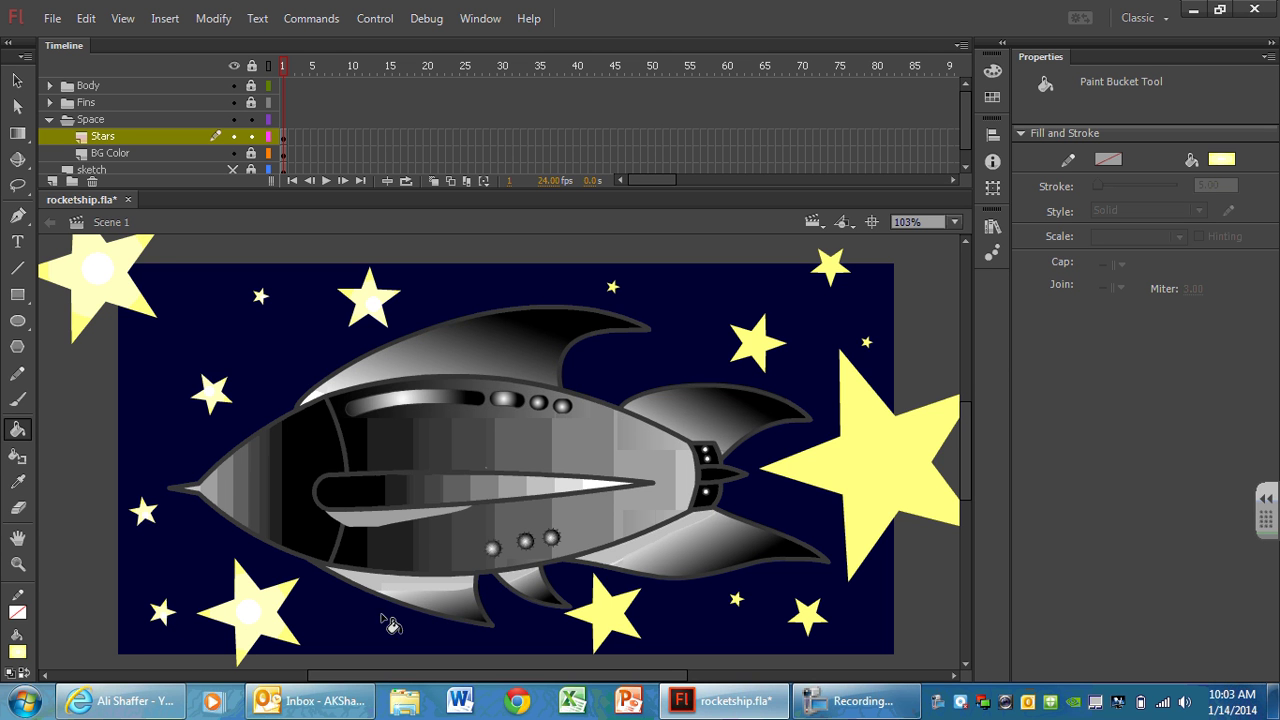
click(615, 614)
click(831, 268)
click(758, 342)
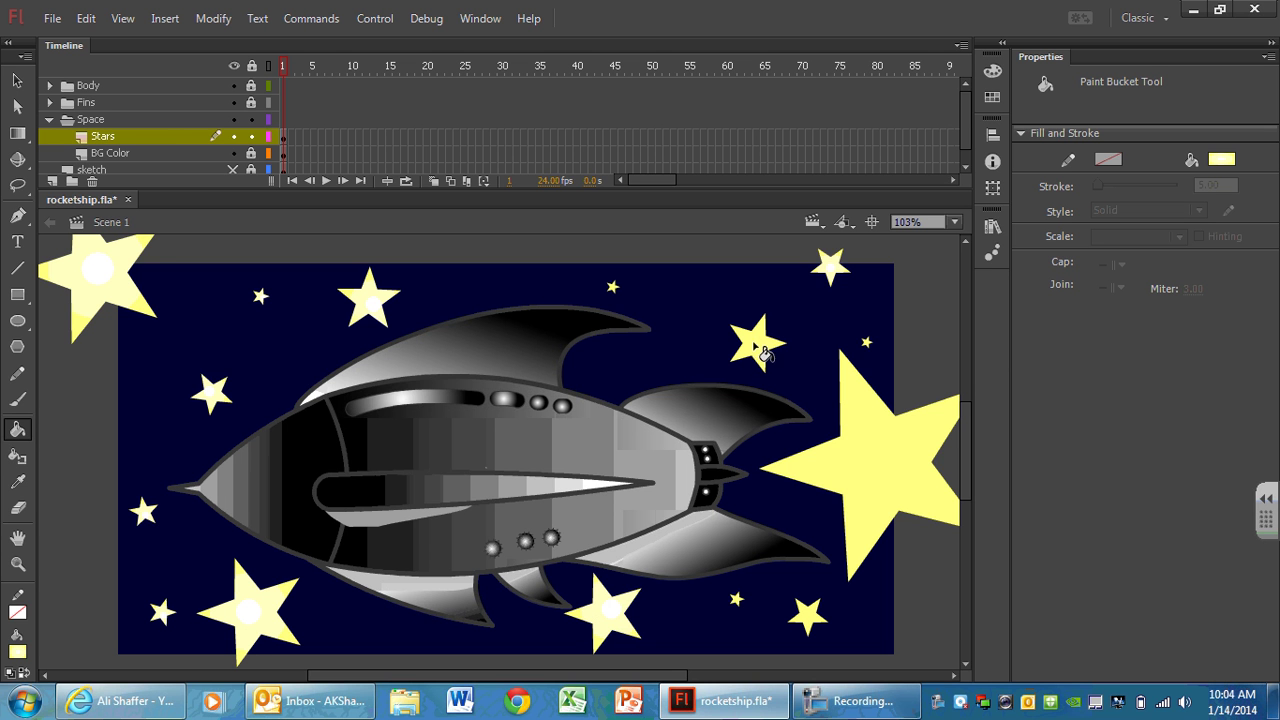
click(882, 484)
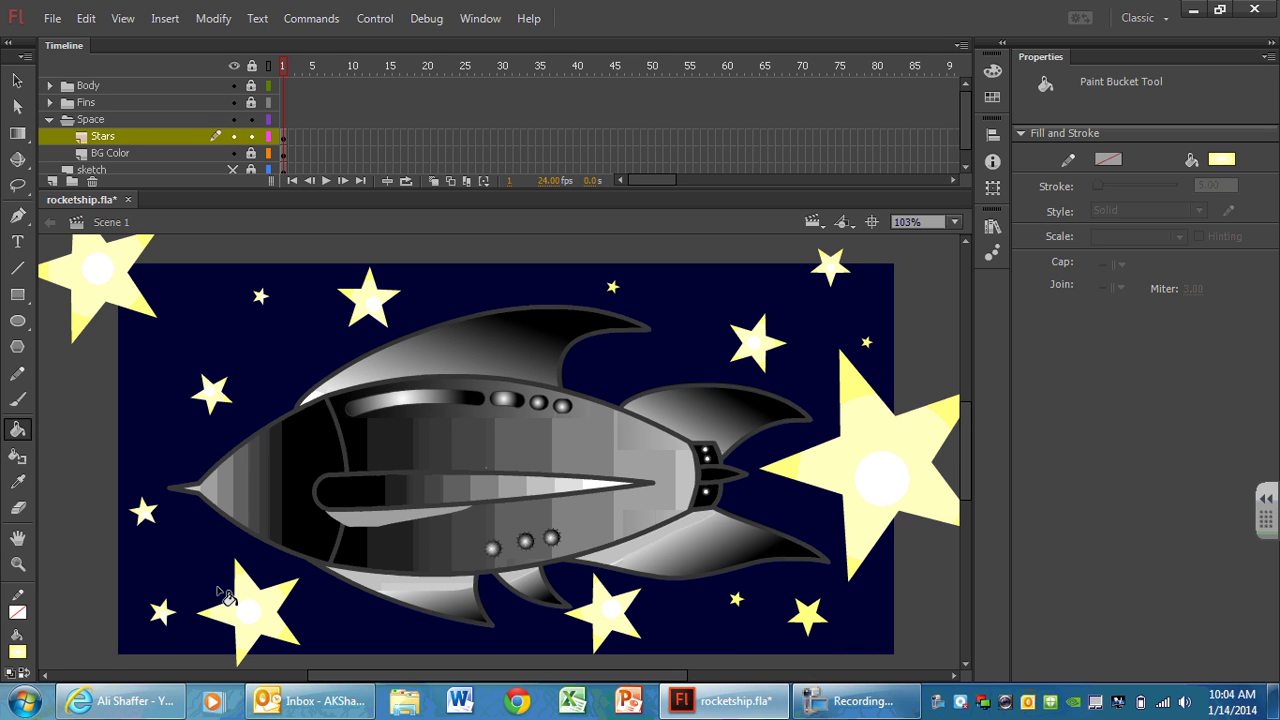
Refill the smallest stars with solid yellow instead of the gradient.
click(18, 653)
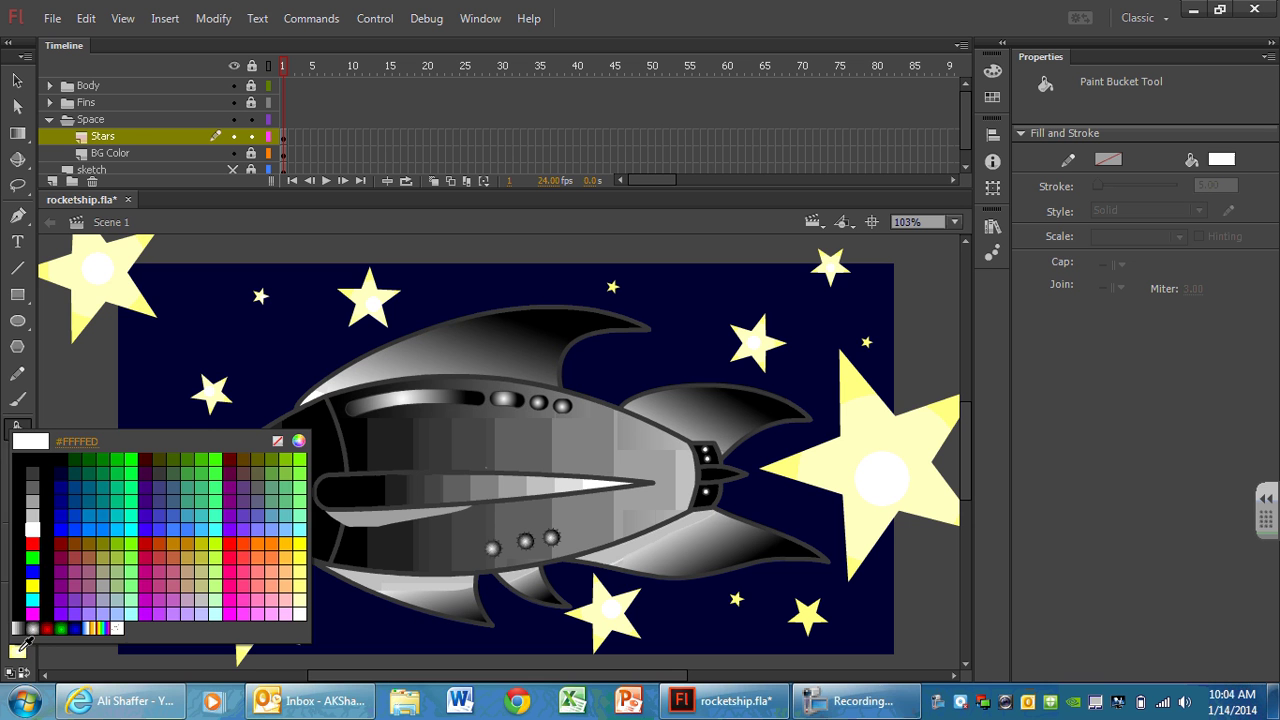
click(303, 563)
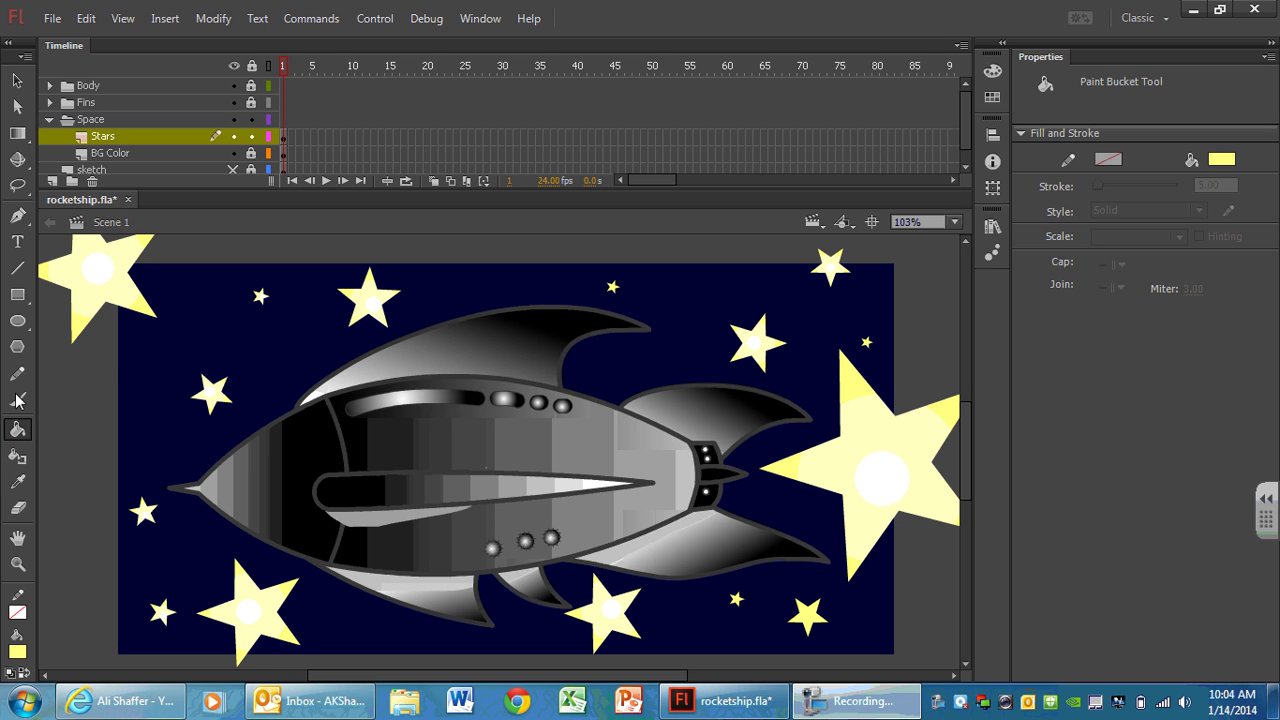
click(262, 299)
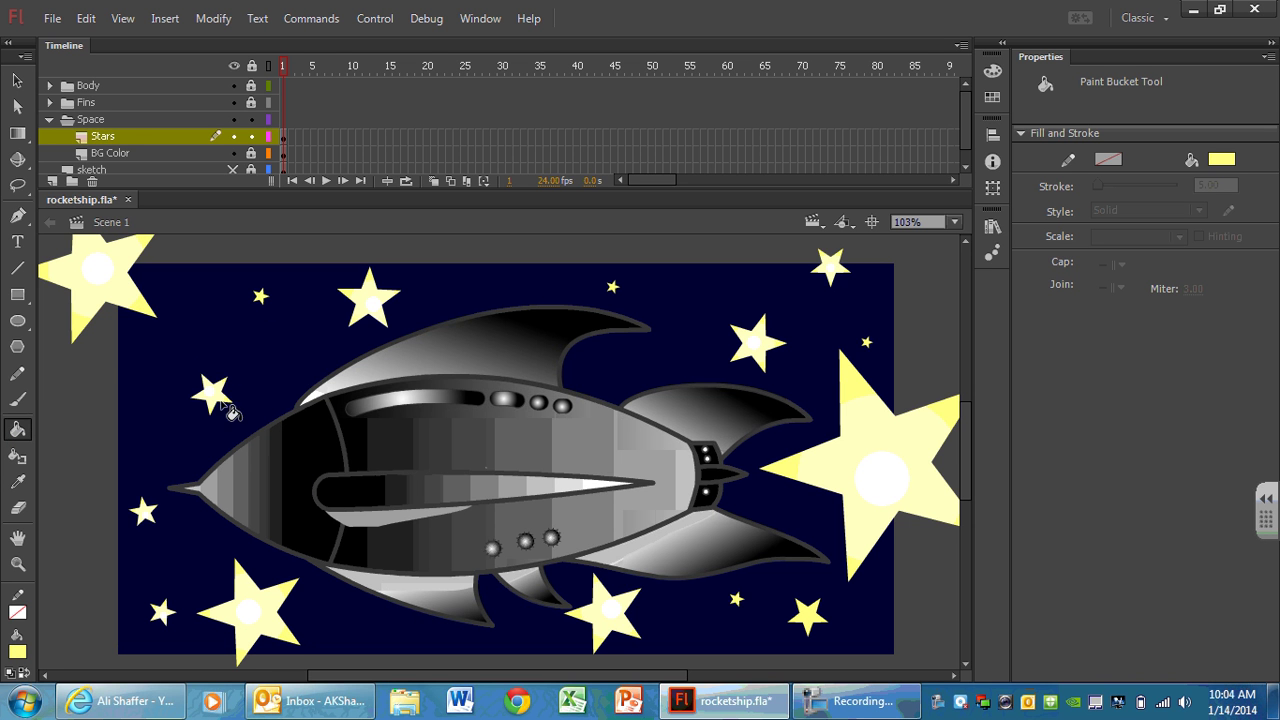
click(145, 515)
click(145, 515)
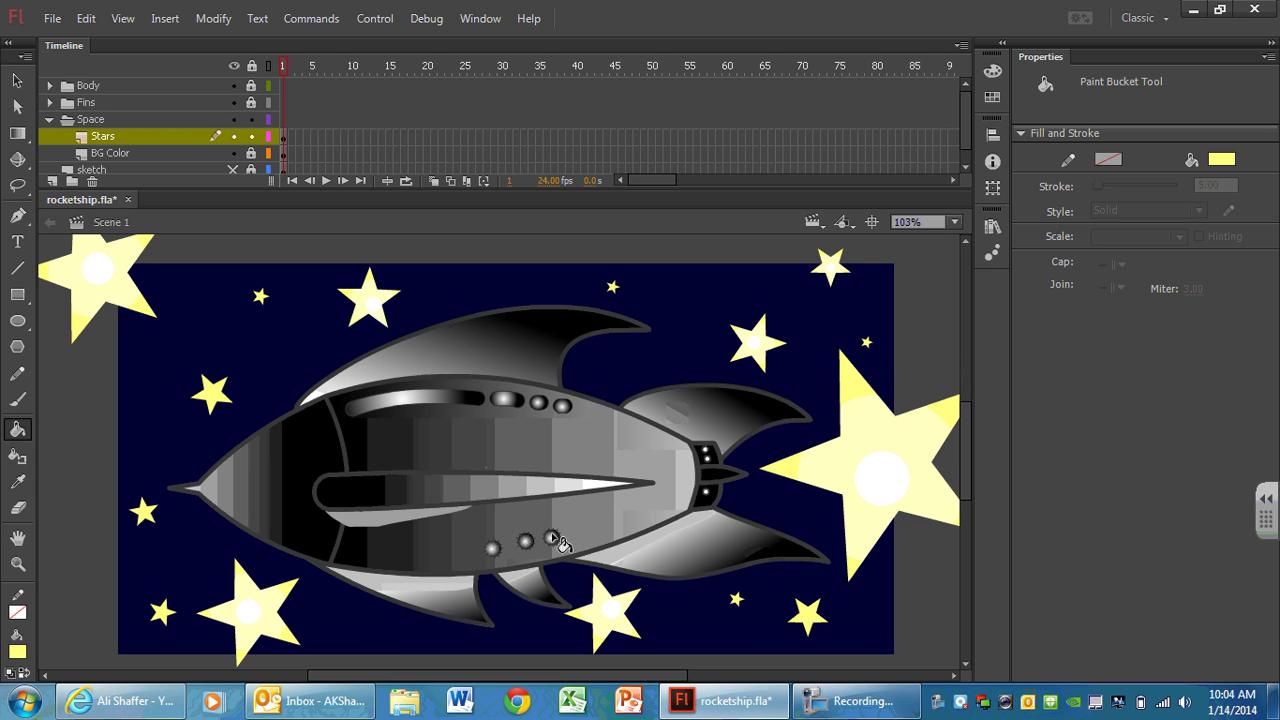
Shrink the radial glows of the big right star and the small bottom star.
drag(25, 142, 100, 145)
click(872, 462)
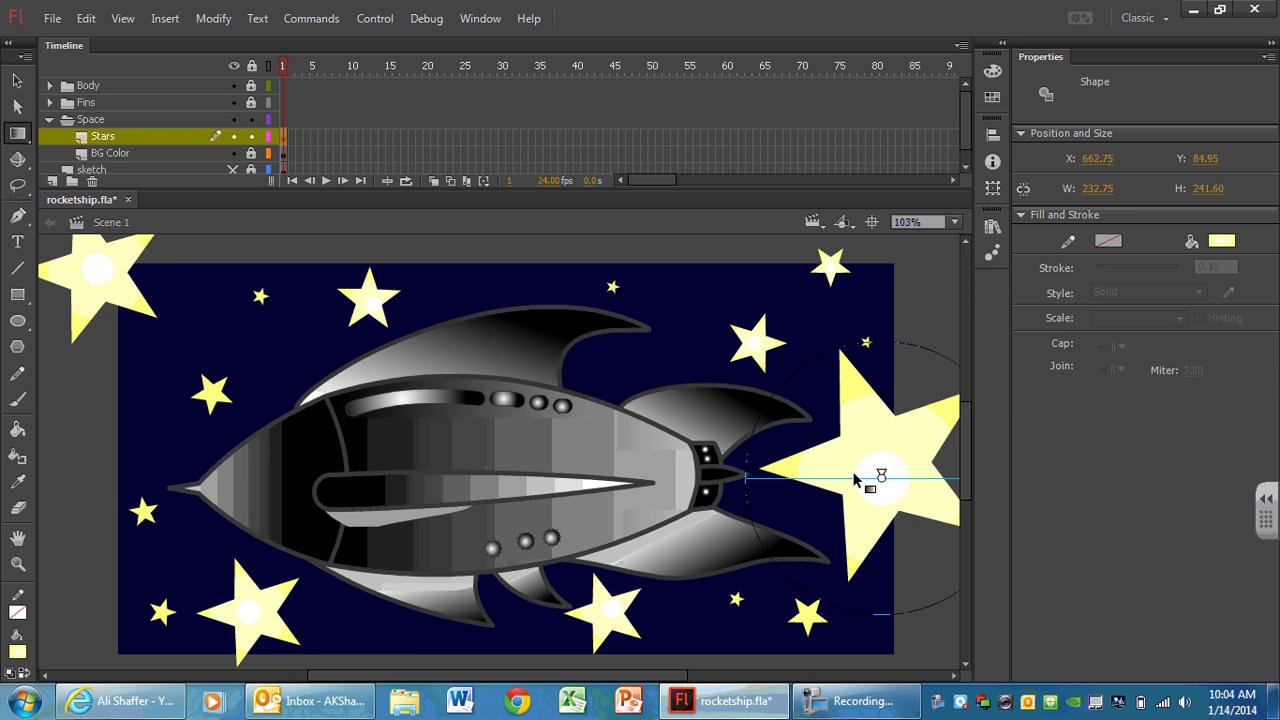
drag(679, 676, 795, 601)
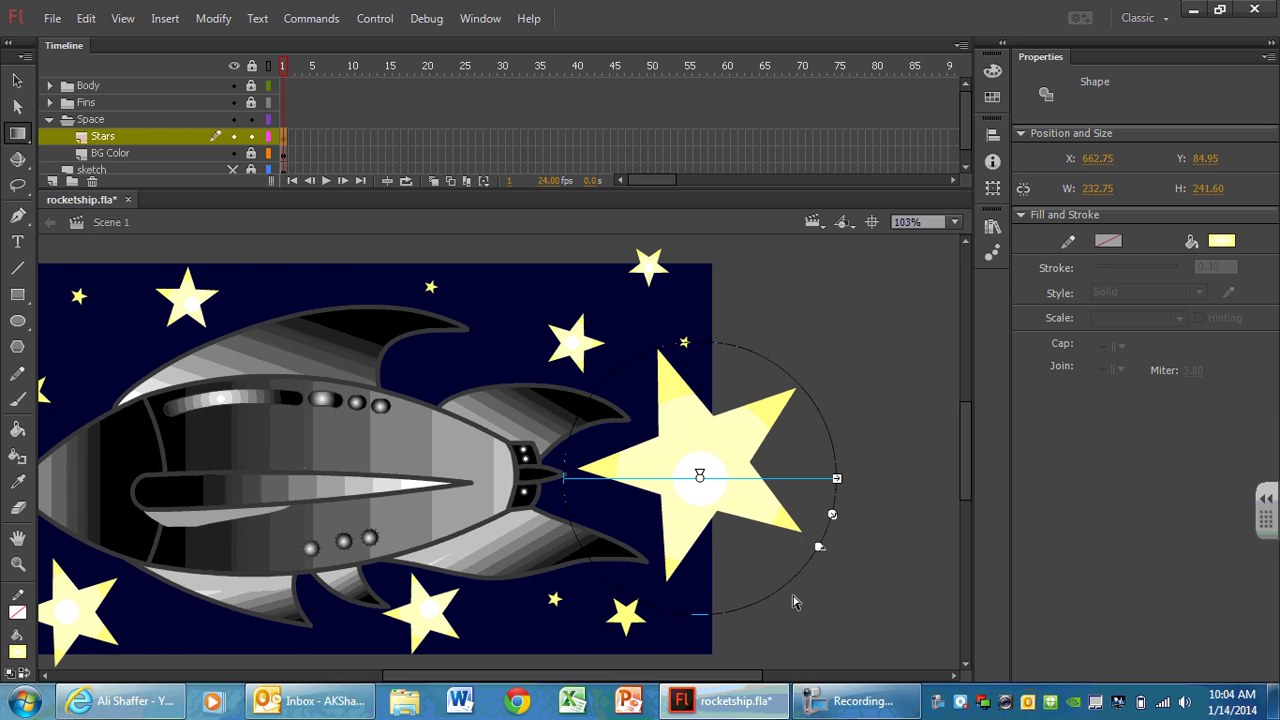
drag(832, 517, 773, 497)
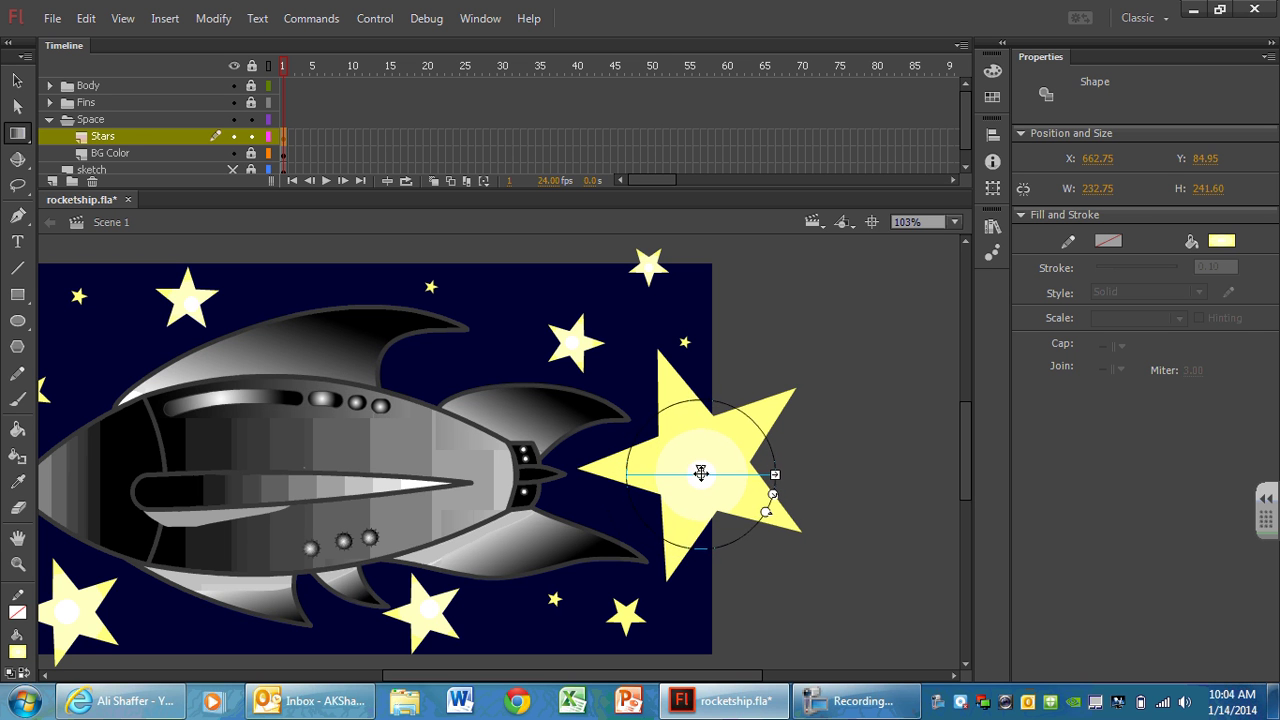
click(422, 620)
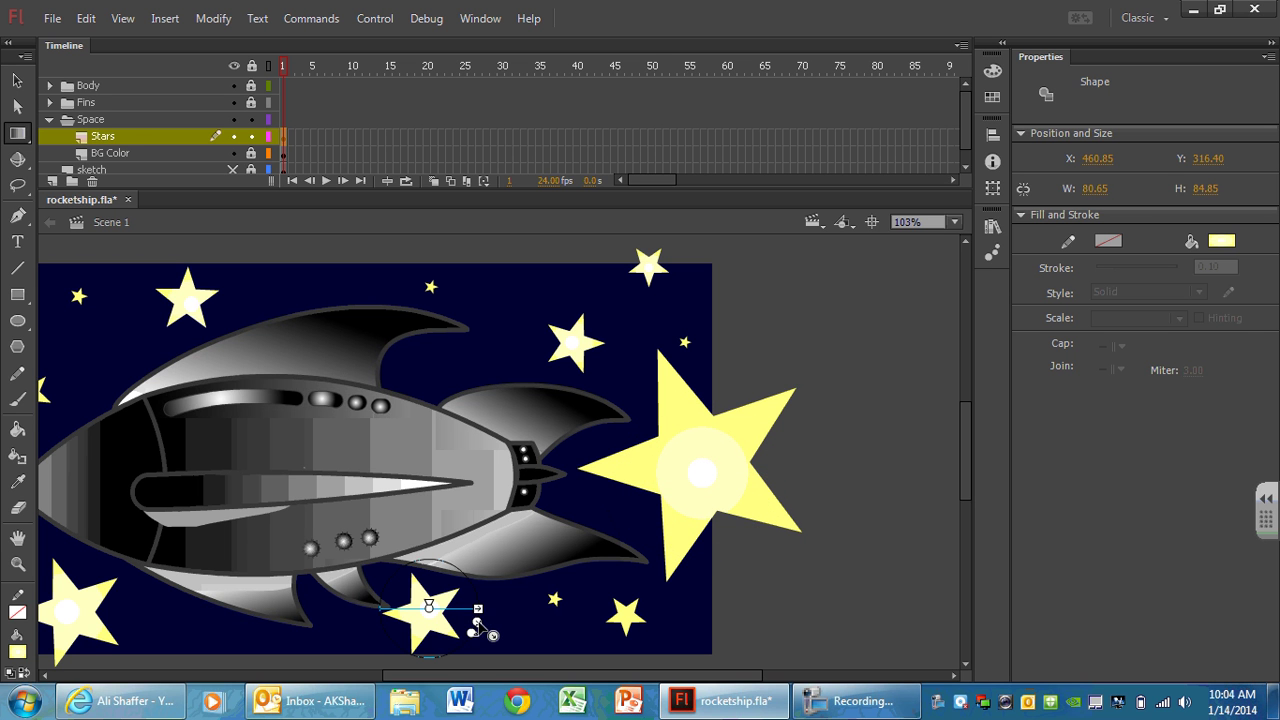
drag(476, 622, 445, 619)
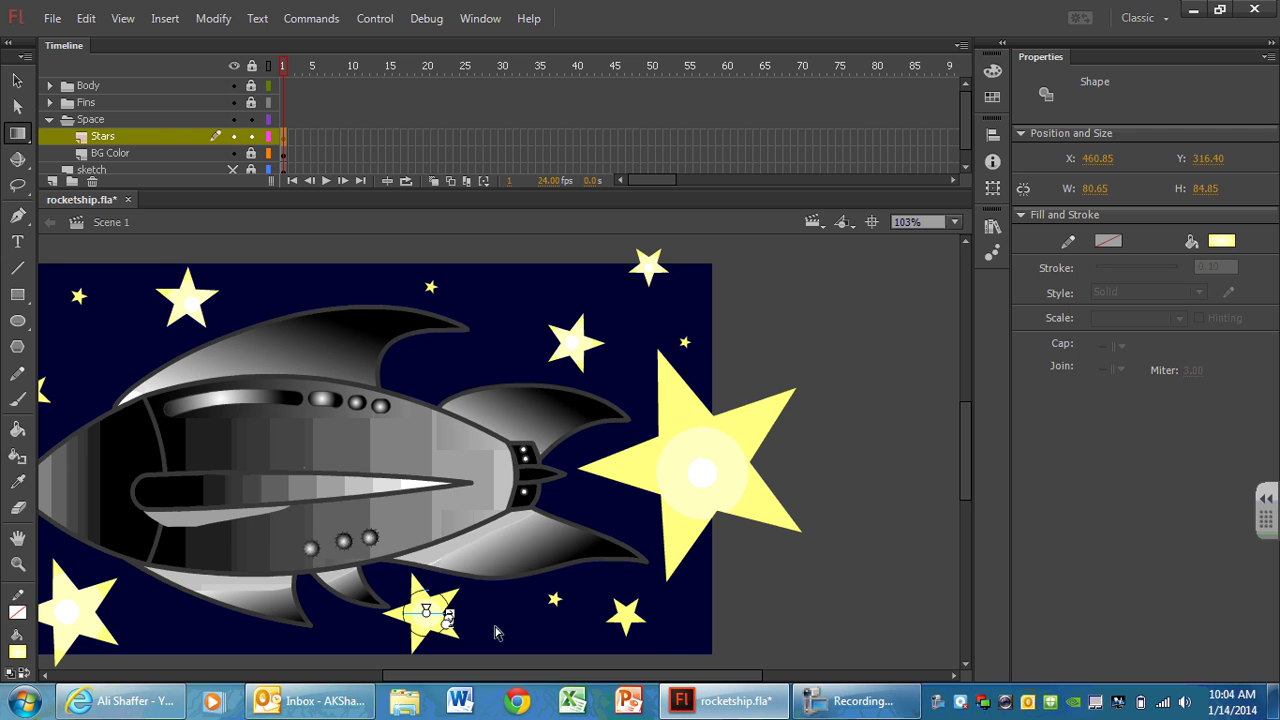
Tighten the glows of the upper-right and top-left stars, then deselect.
click(578, 345)
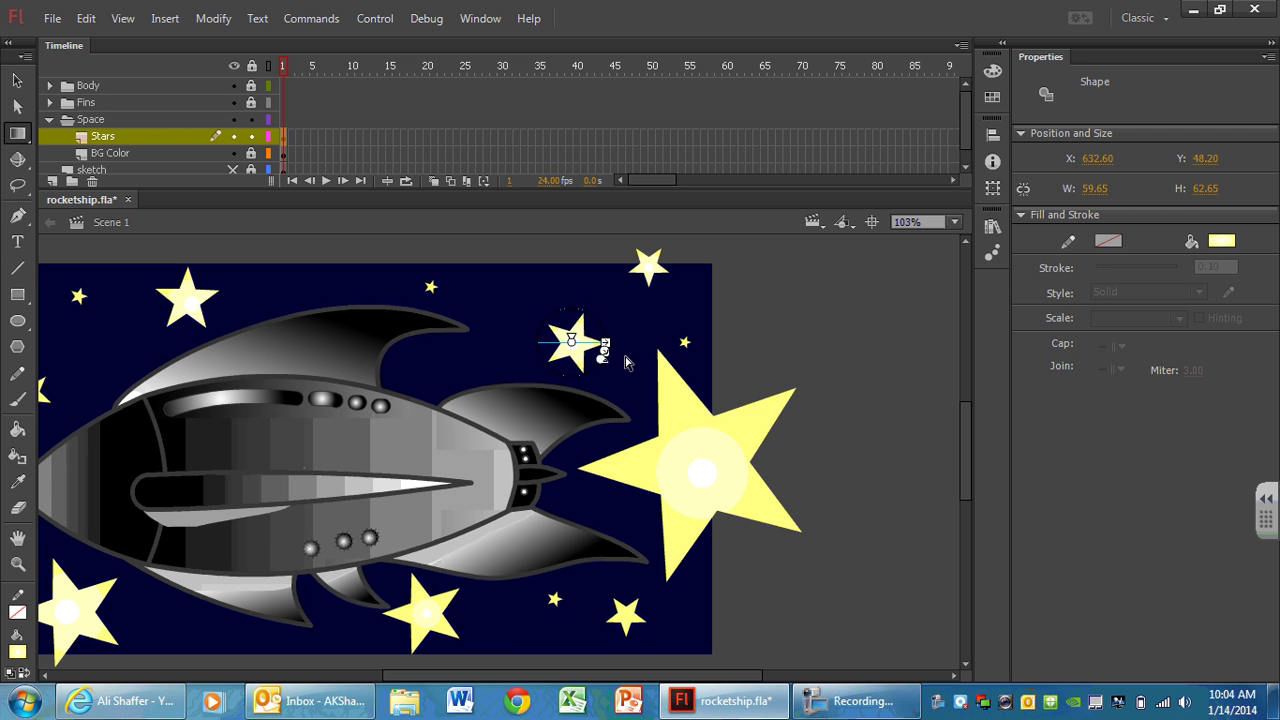
drag(603, 348, 596, 346)
drag(558, 677, 446, 677)
click(385, 620)
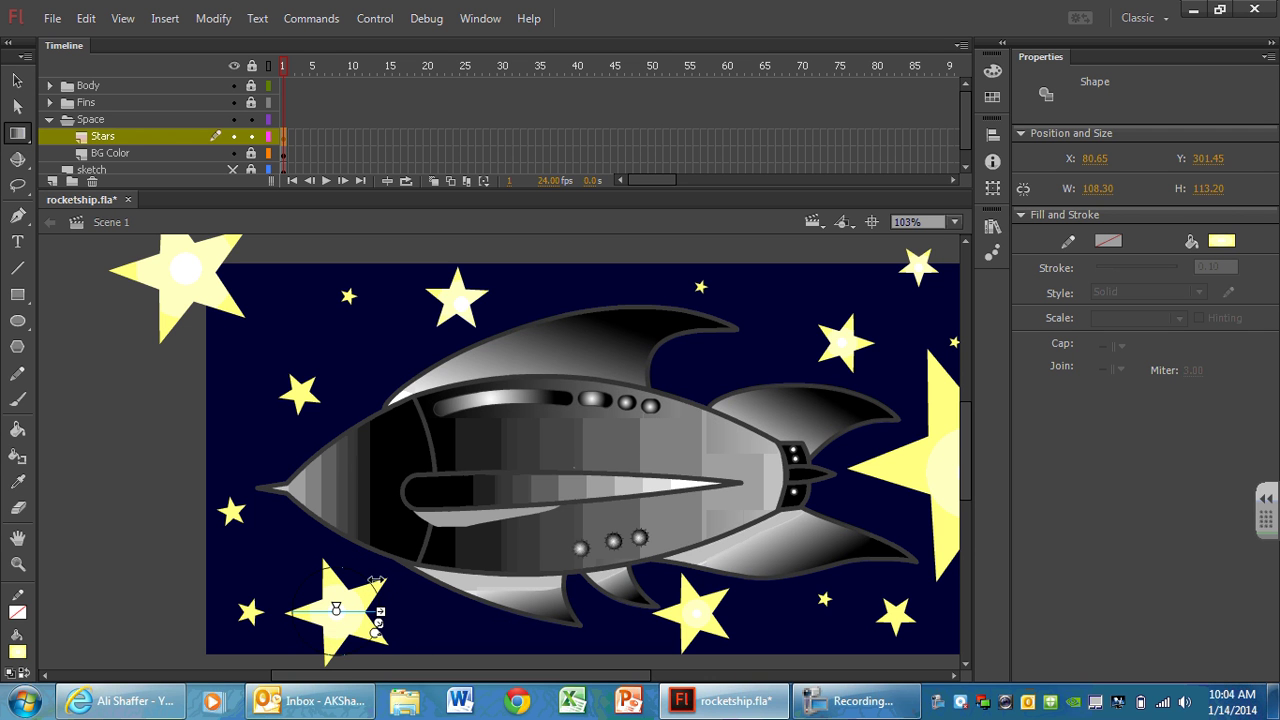
click(480, 308)
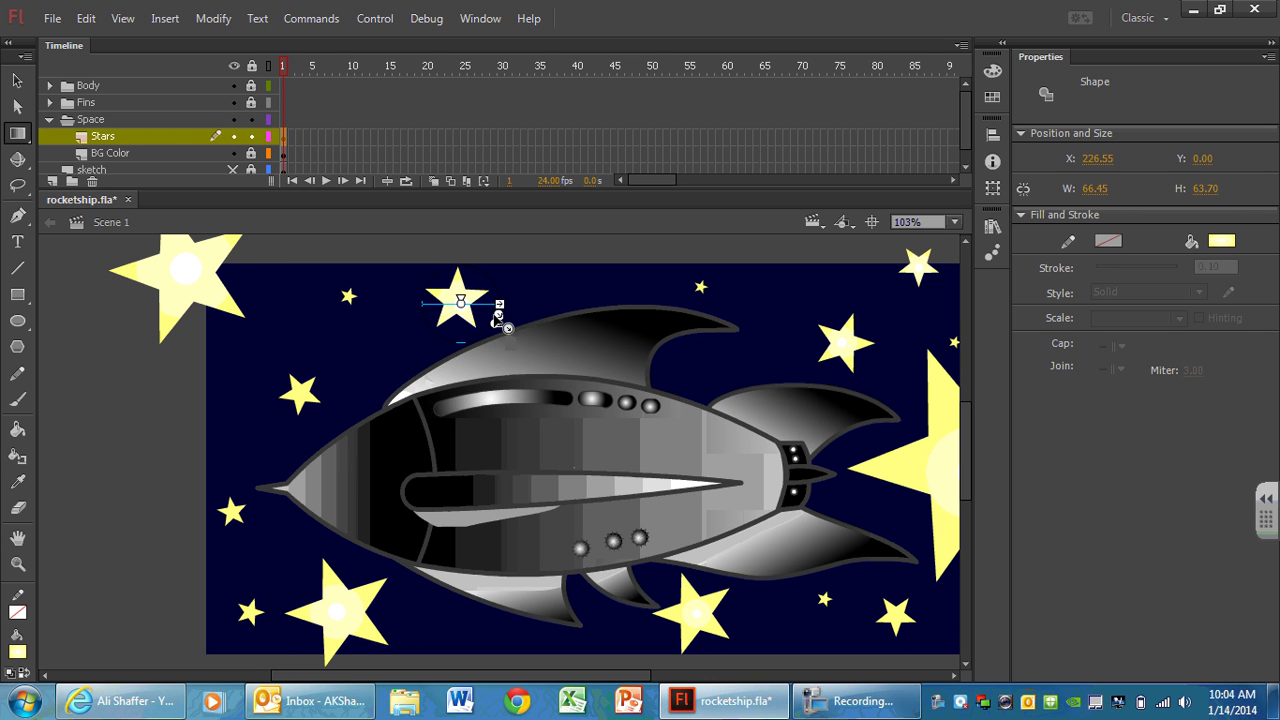
click(233, 296)
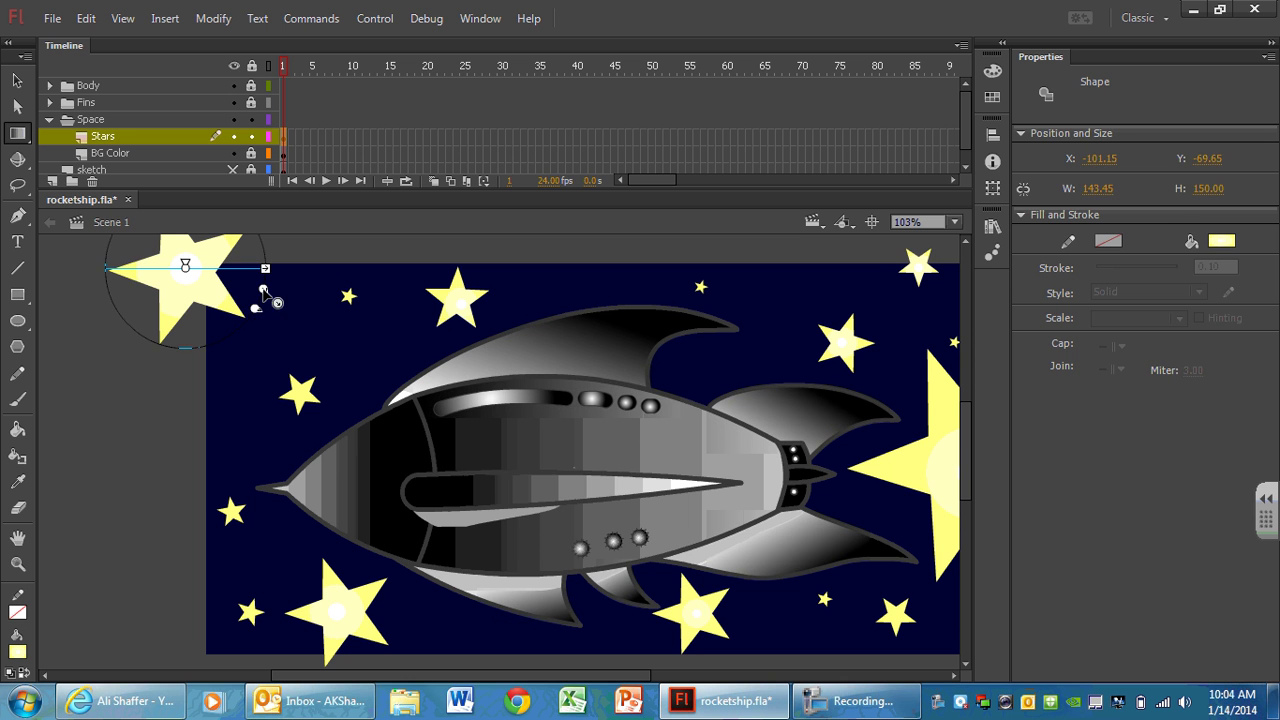
drag(261, 289, 246, 278)
click(305, 255)
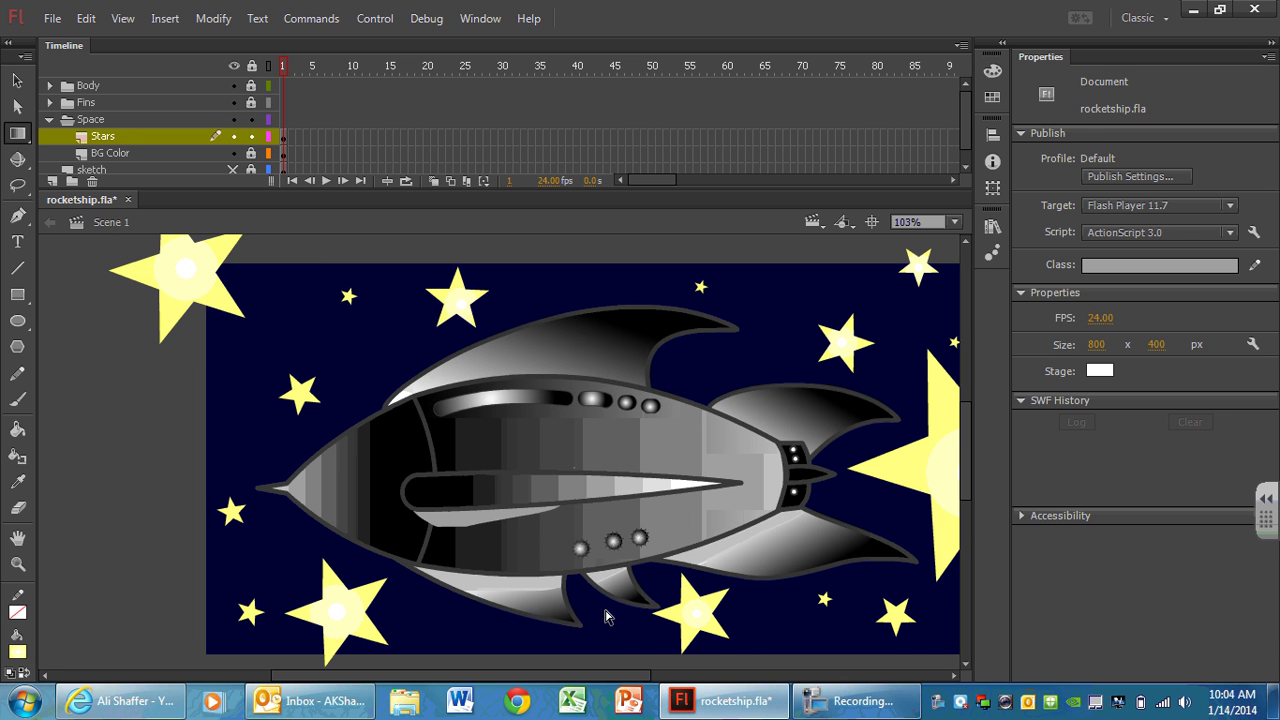
Add a layer named Planet above Stars and choose the Oval tool.
drag(530, 678, 585, 676)
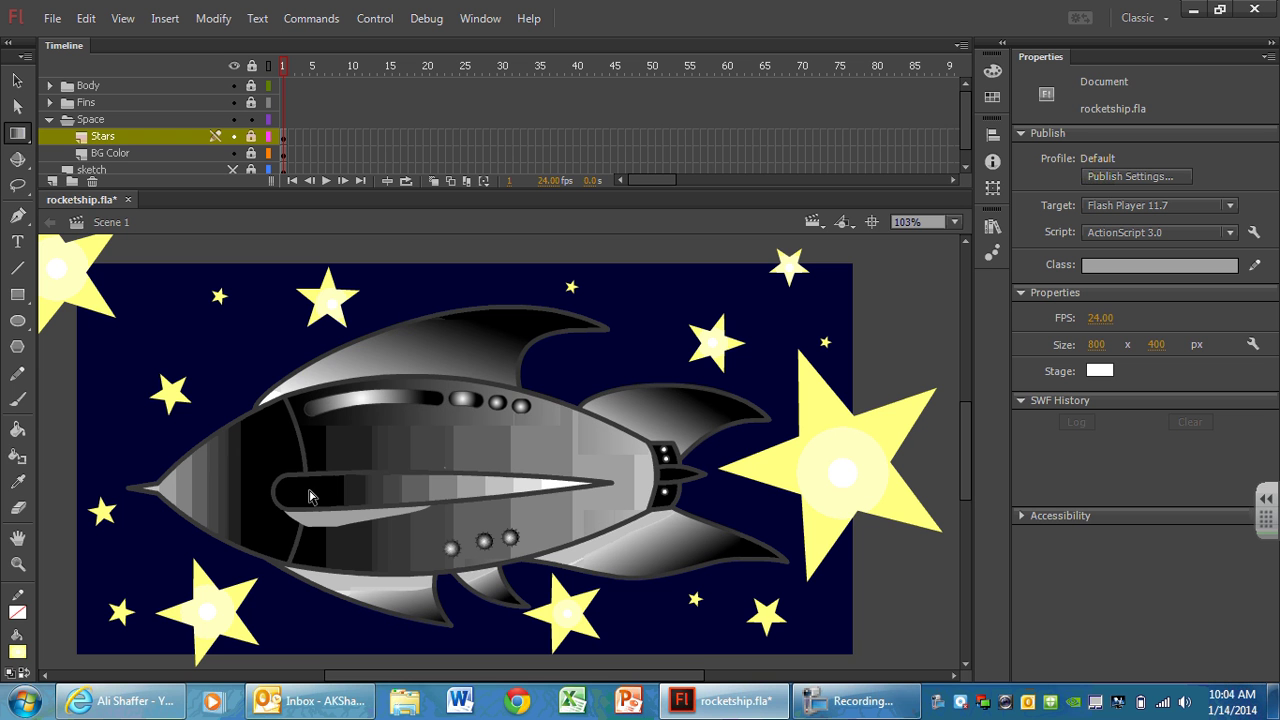
click(52, 181)
double_click(112, 136)
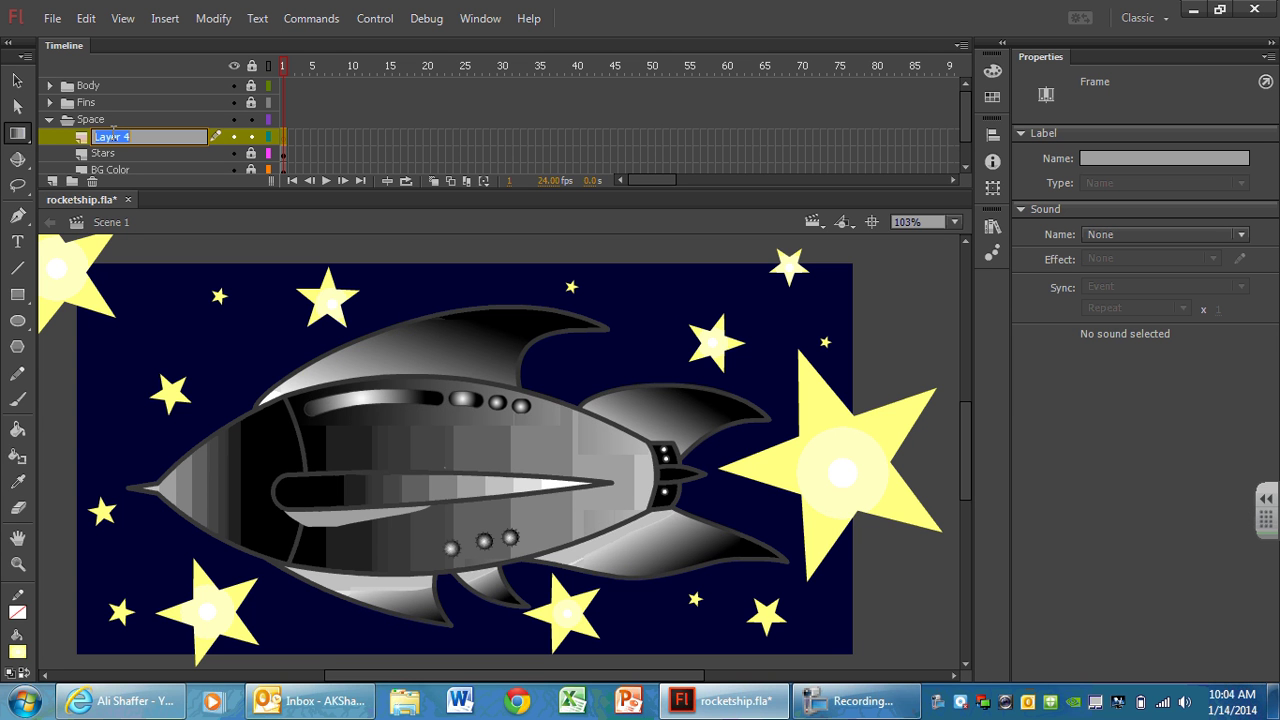
text(Planet)
key(Return)
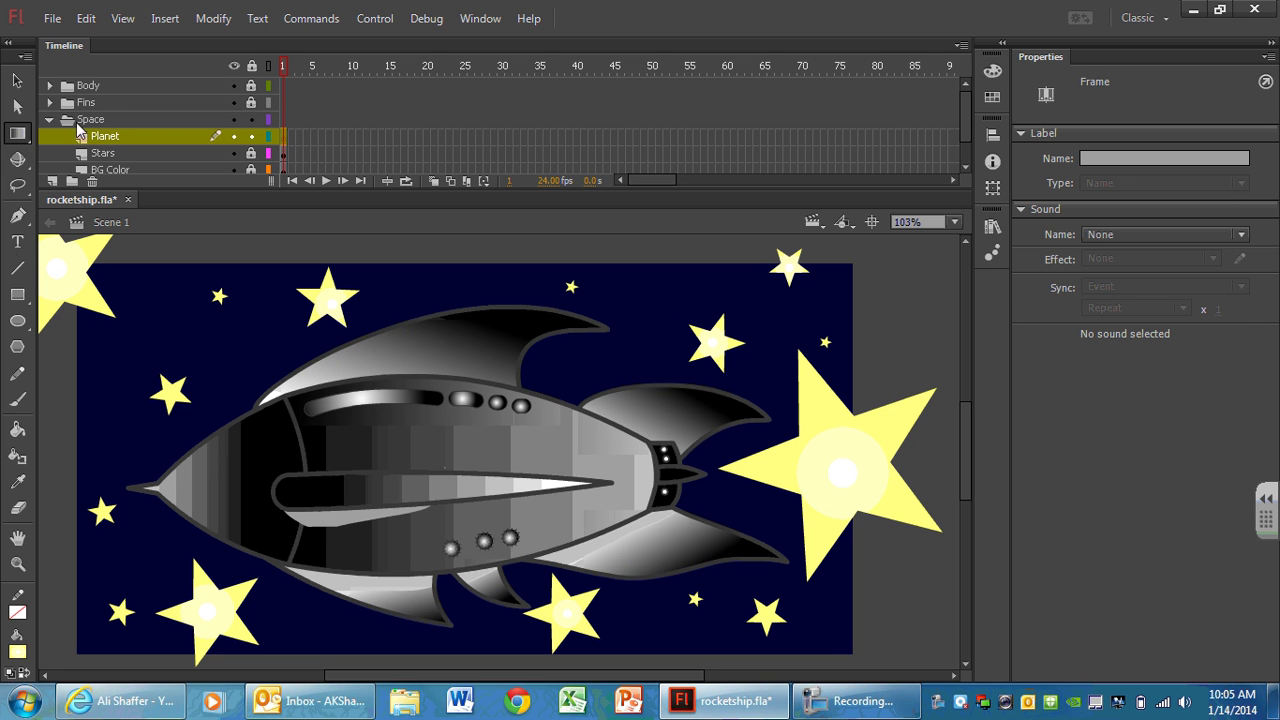
click(18, 321)
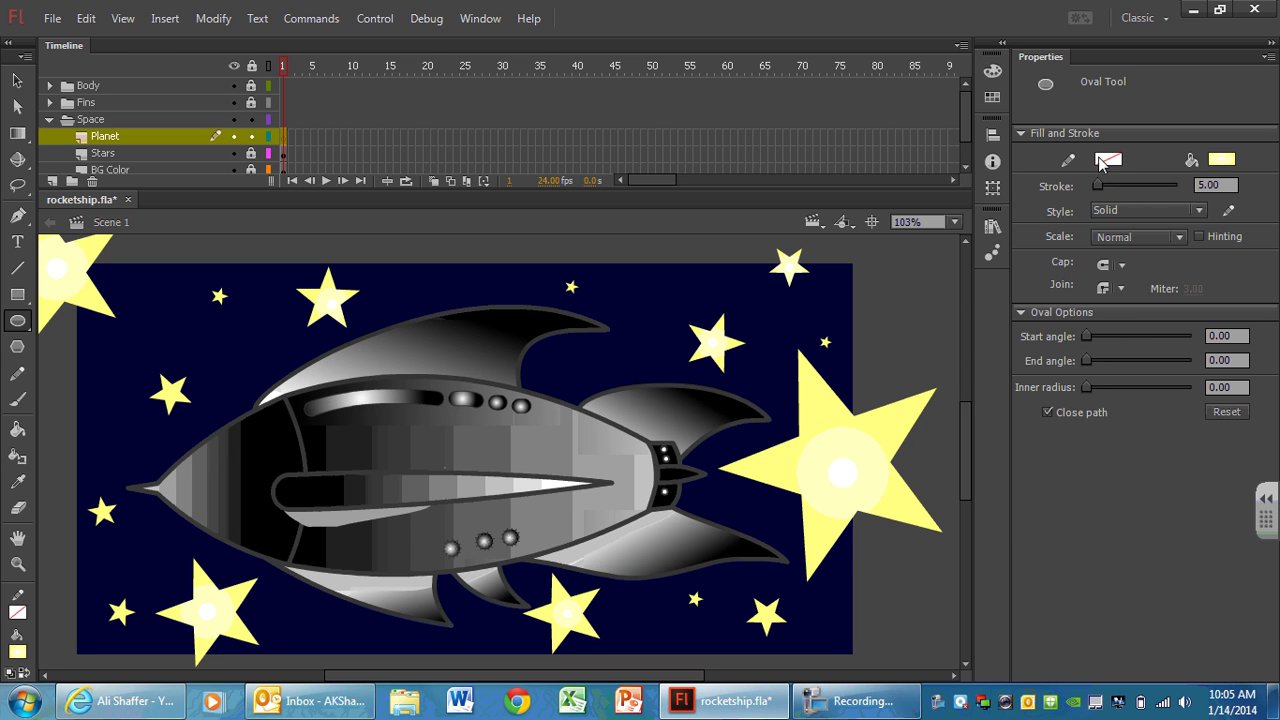
Pick the red radial gradient fill and draw a large circle above the big star.
click(1220, 162)
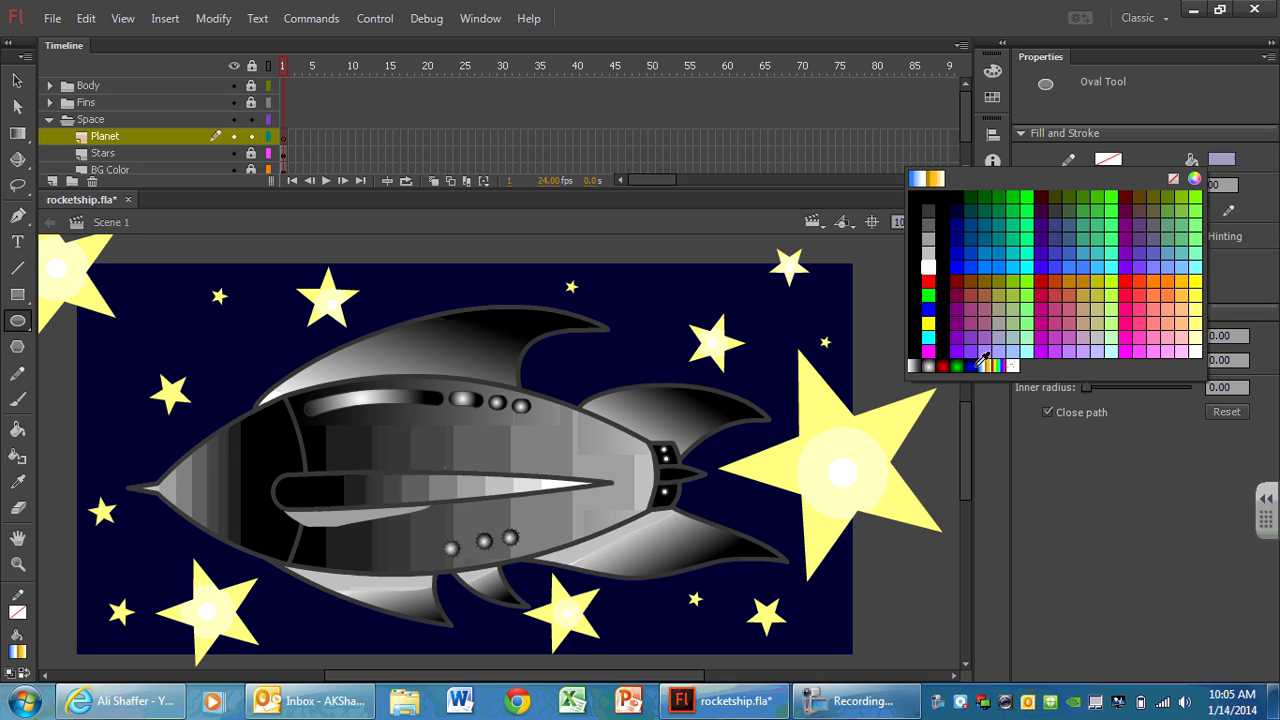
click(945, 363)
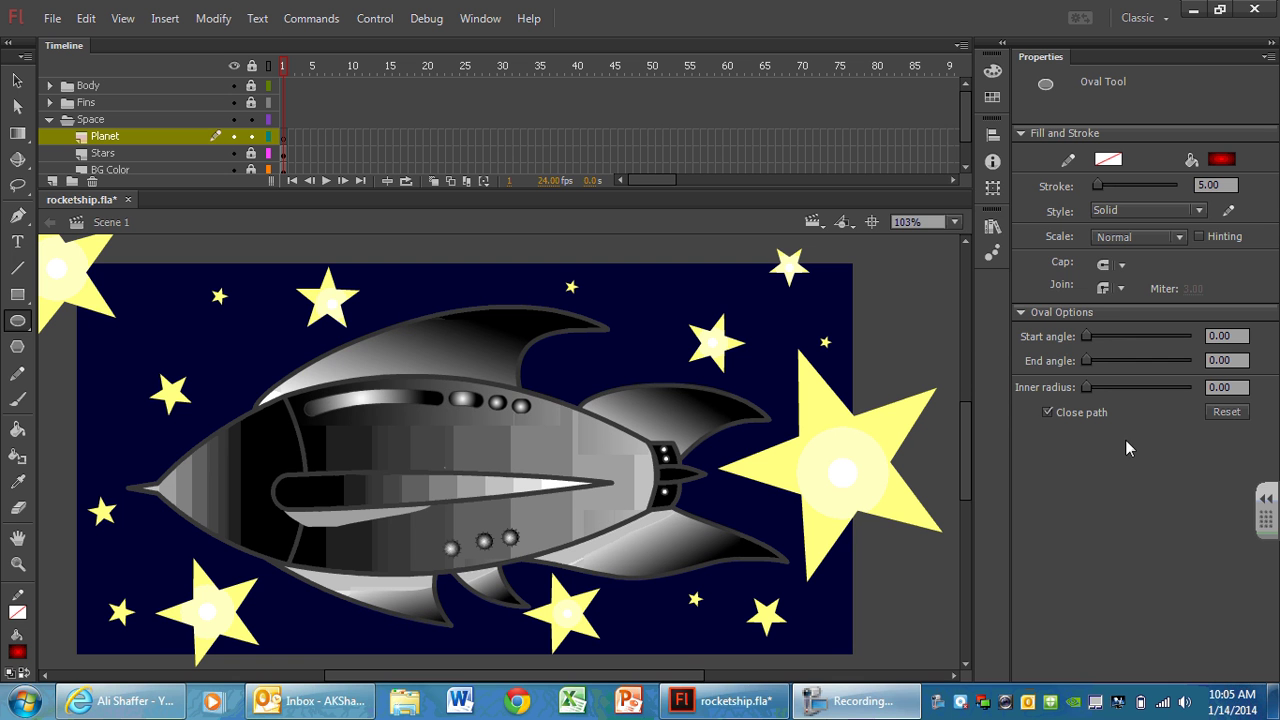
click(1220, 162)
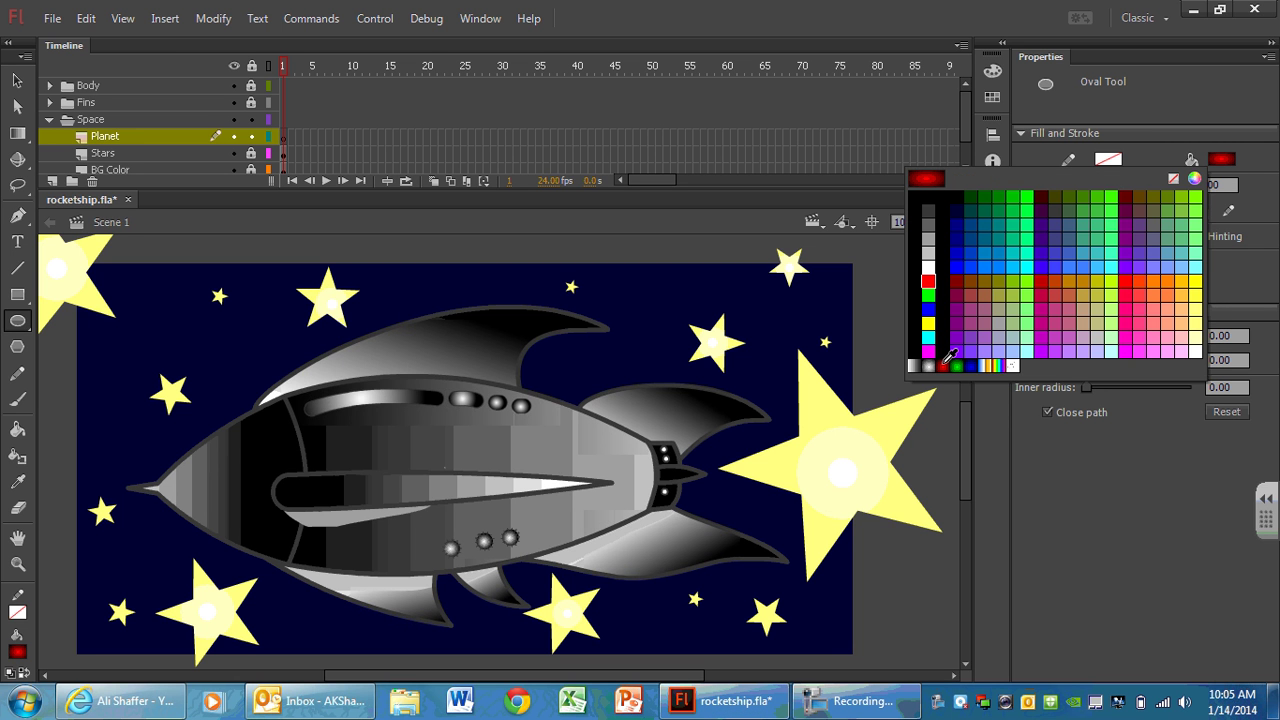
click(945, 364)
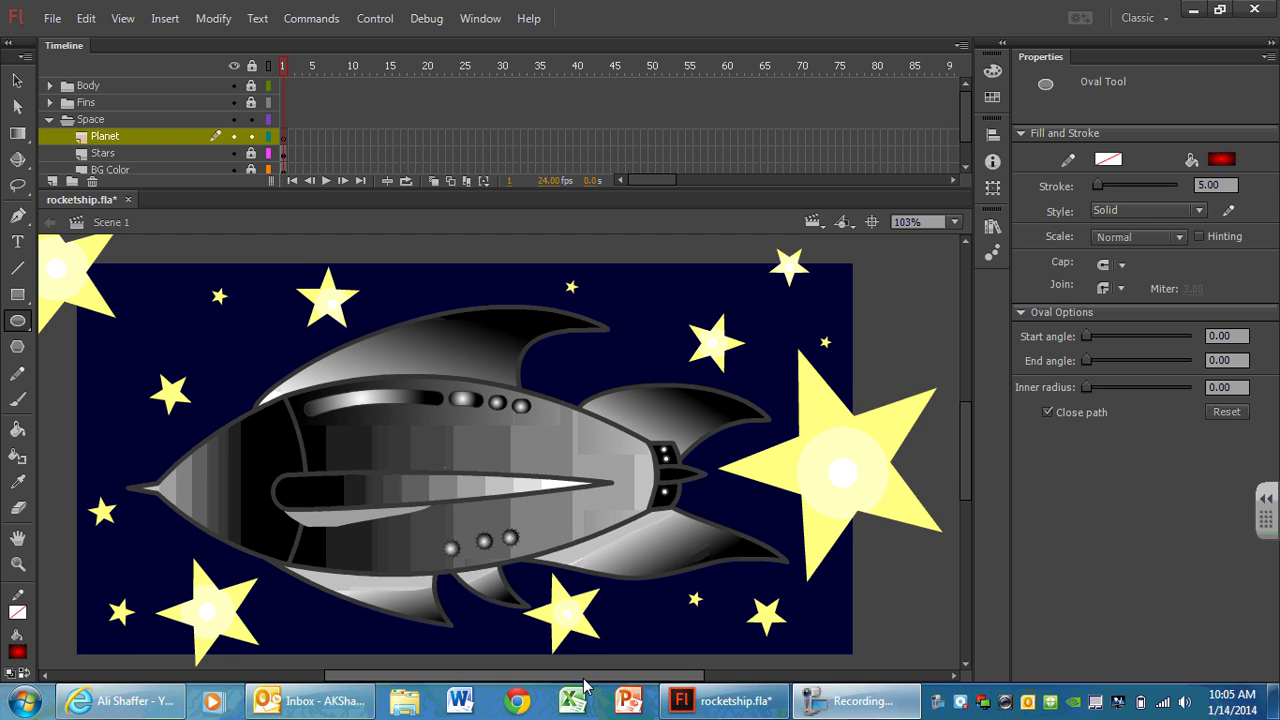
drag(563, 678, 518, 677)
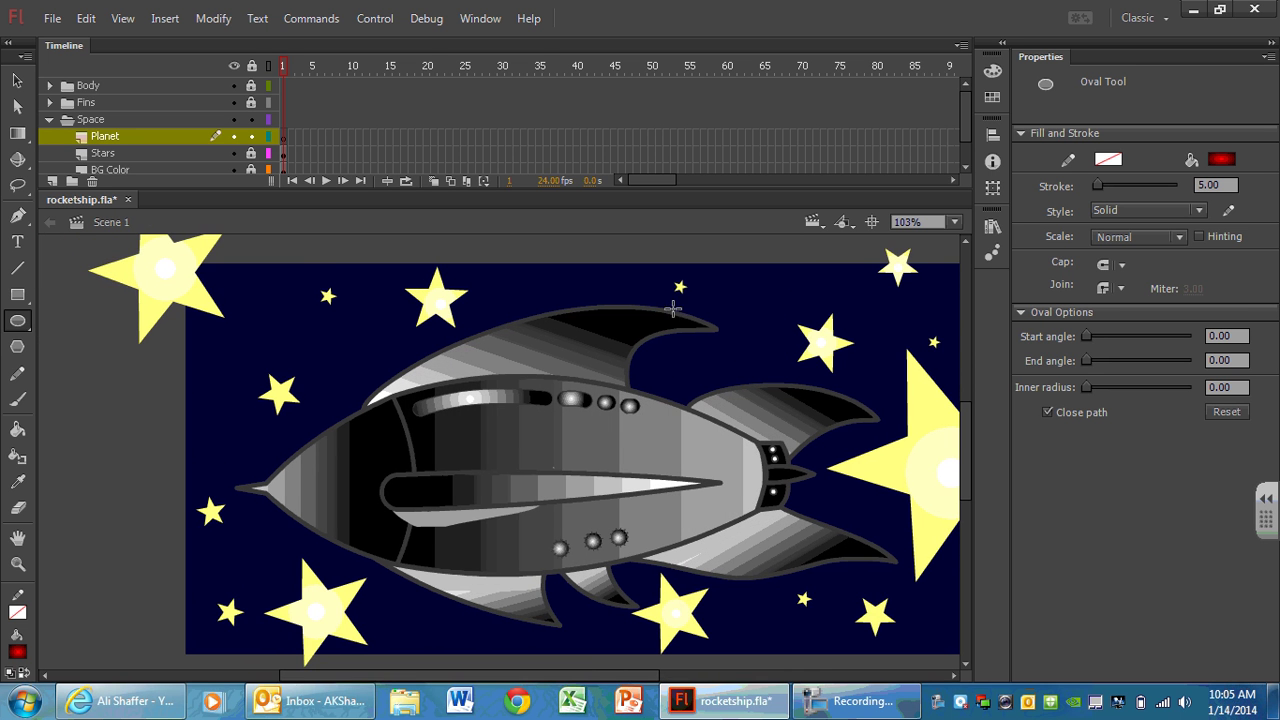
drag(408, 679, 493, 678)
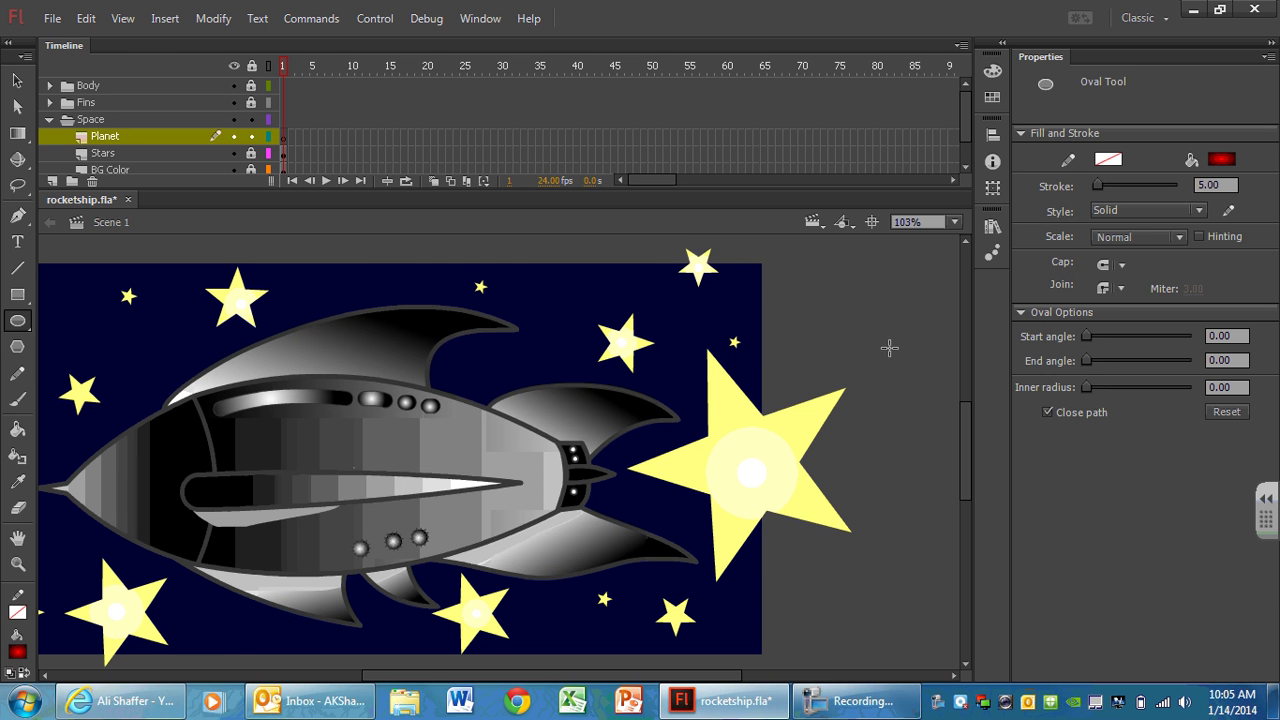
mouse_move(806, 450)
mouse_down()
mouse_move(630, 250)
mouse_move(526, 200)
mouse_move(513, 199)
mouse_move(504, 226)
mouse_up()
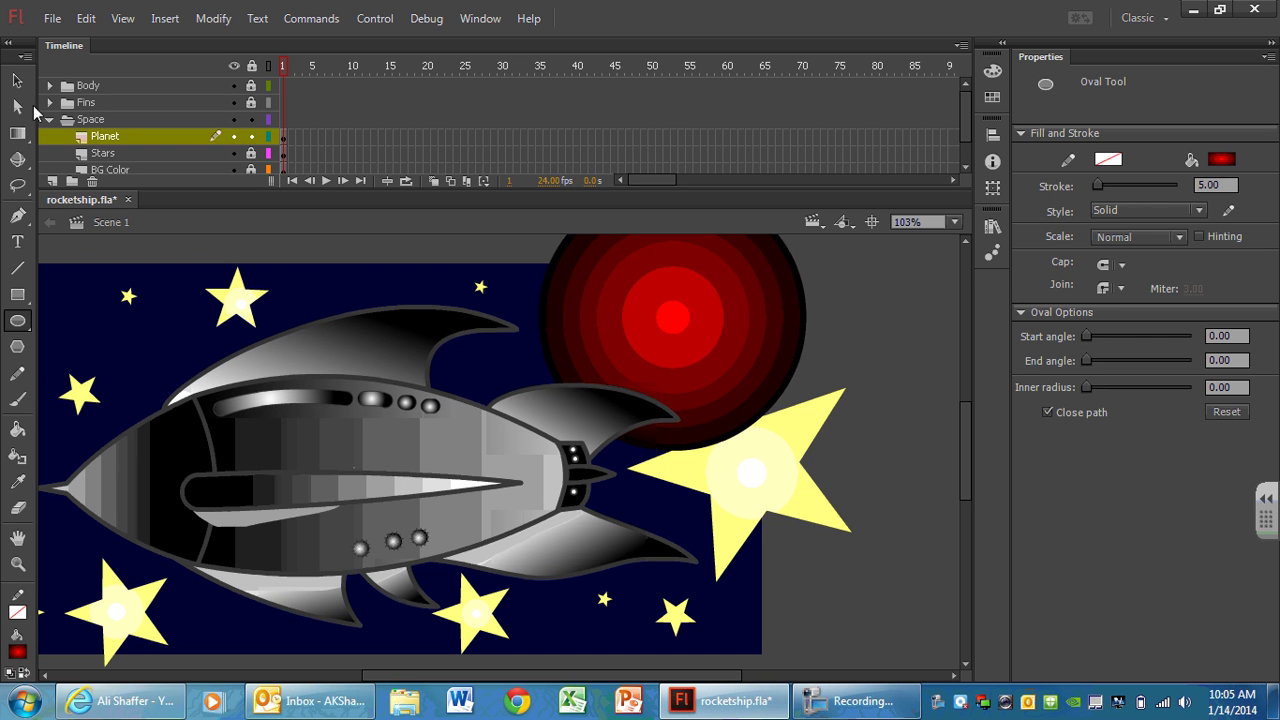
click(17, 80)
Move the red planet slightly left toward the stage's top-right edge.
drag(694, 306, 688, 272)
click(891, 351)
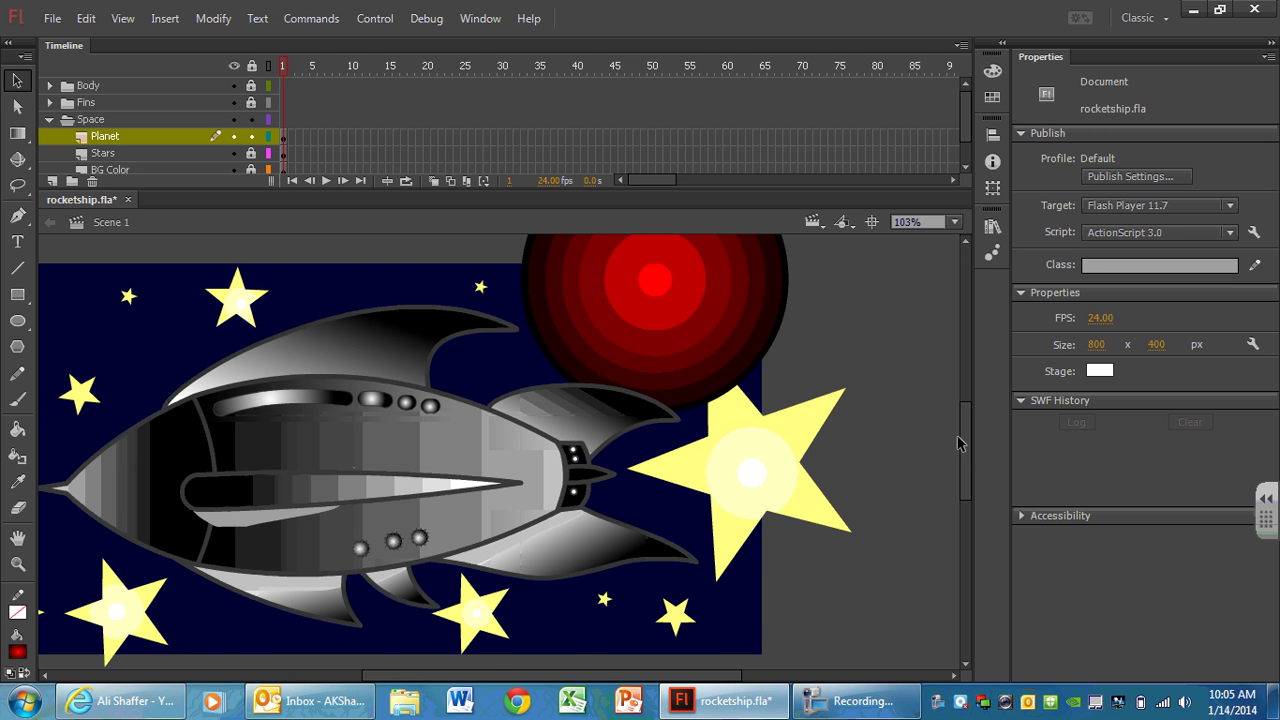
drag(958, 444, 964, 471)
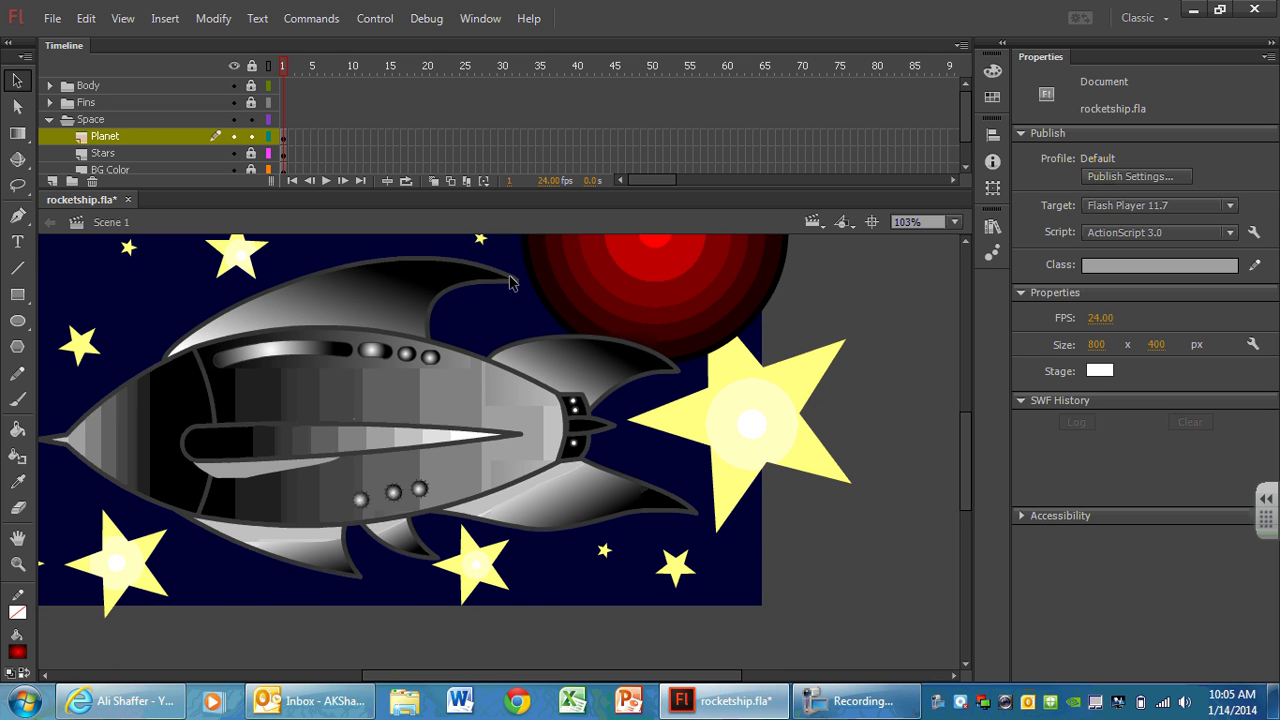
Hide and re-show the BG Color layer to check the planet, then shrink the timeline.
click(234, 170)
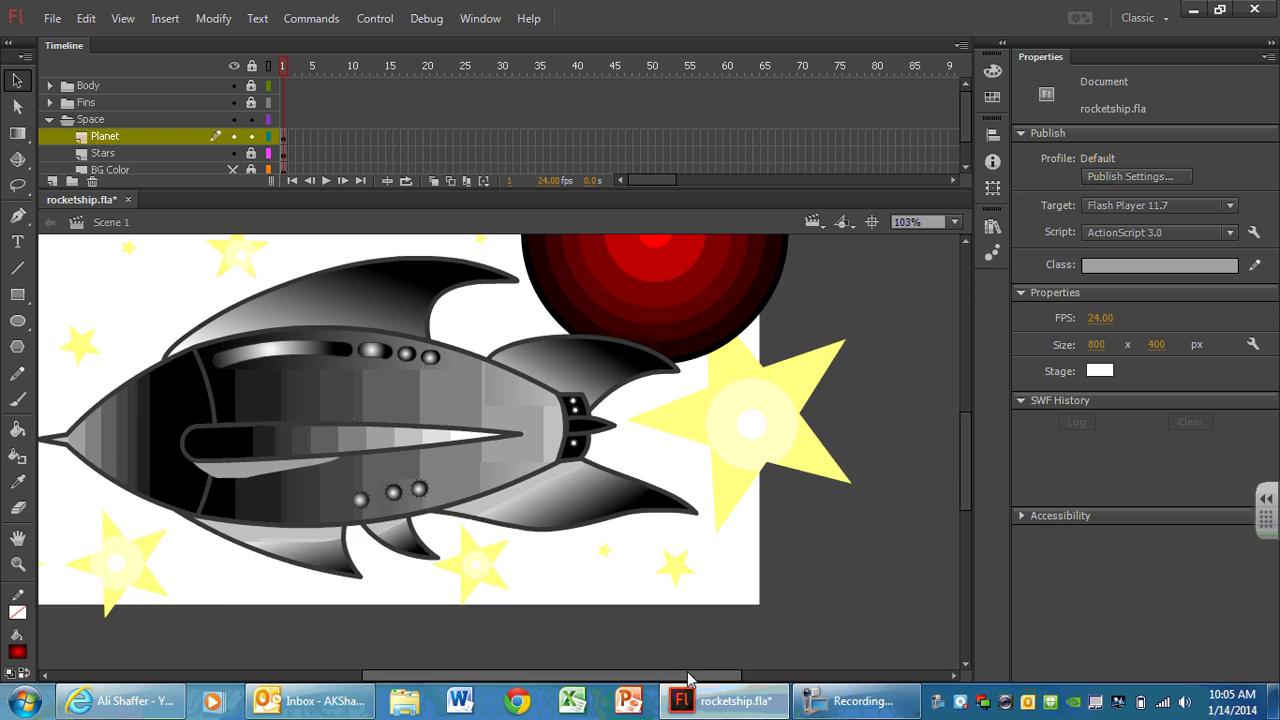
drag(690, 677, 644, 677)
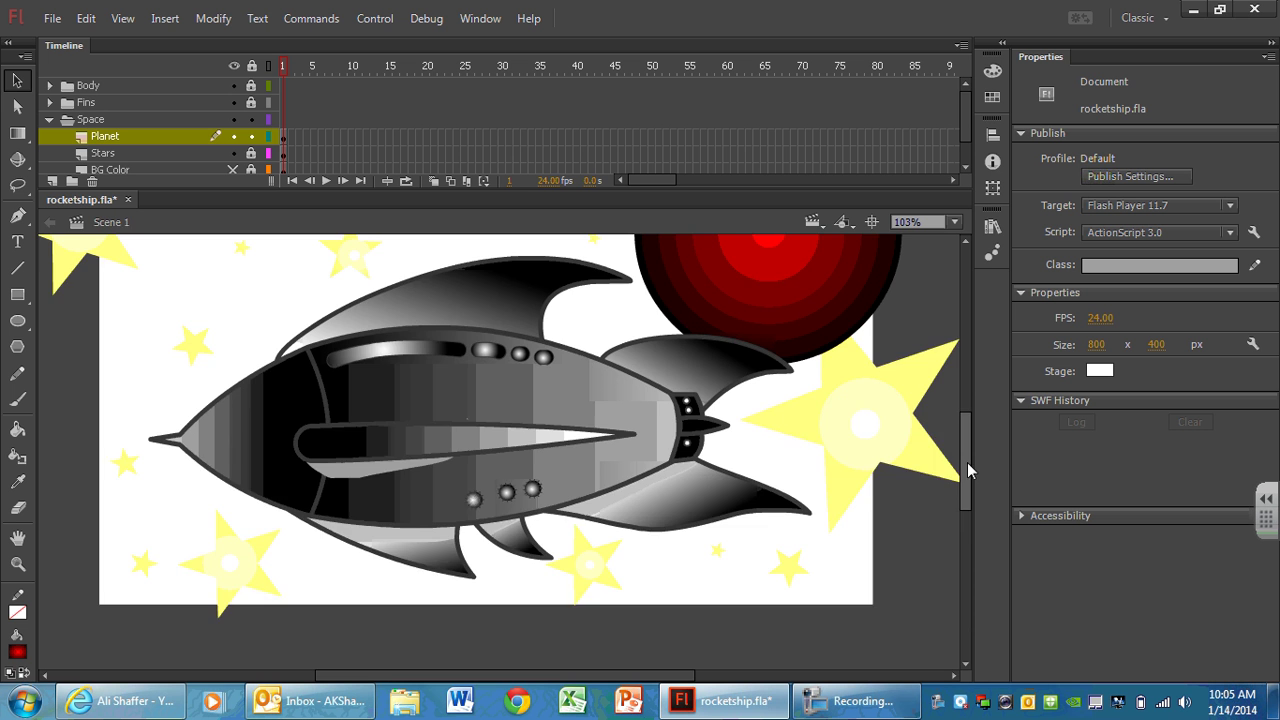
mouse_move(967, 468)
mouse_down()
mouse_move(965, 415)
mouse_move(975, 450)
mouse_up()
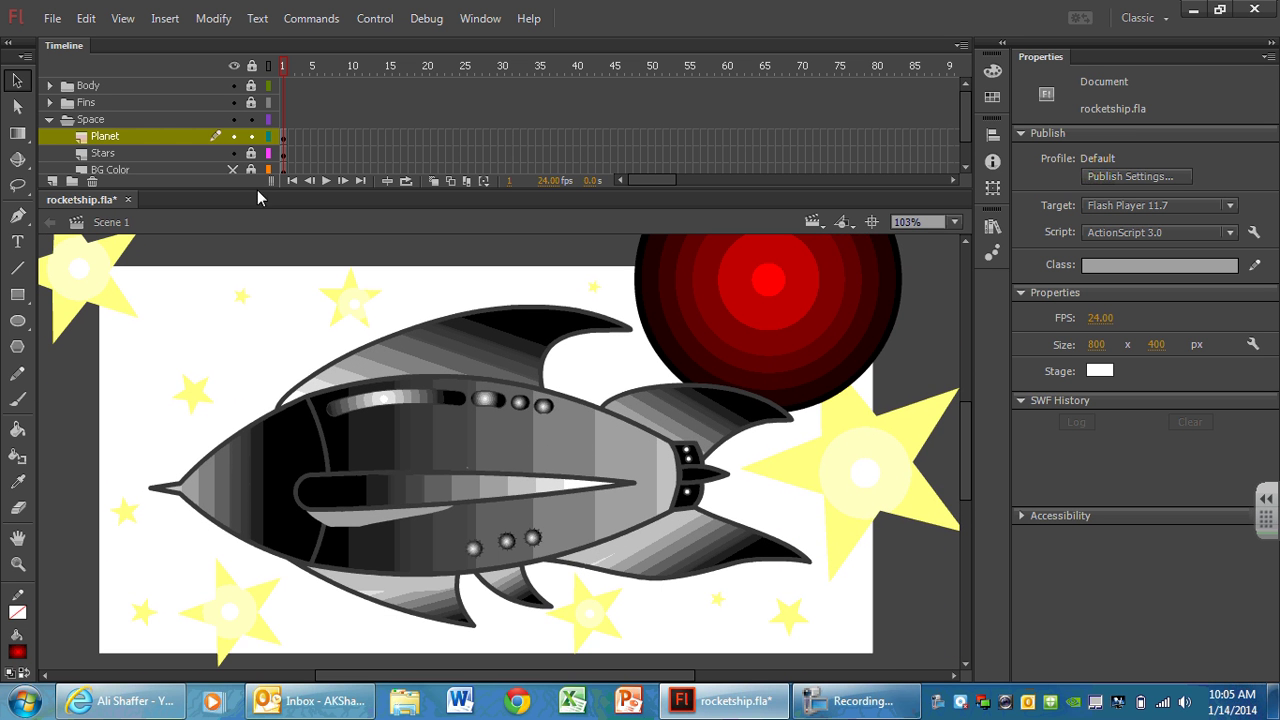
click(235, 169)
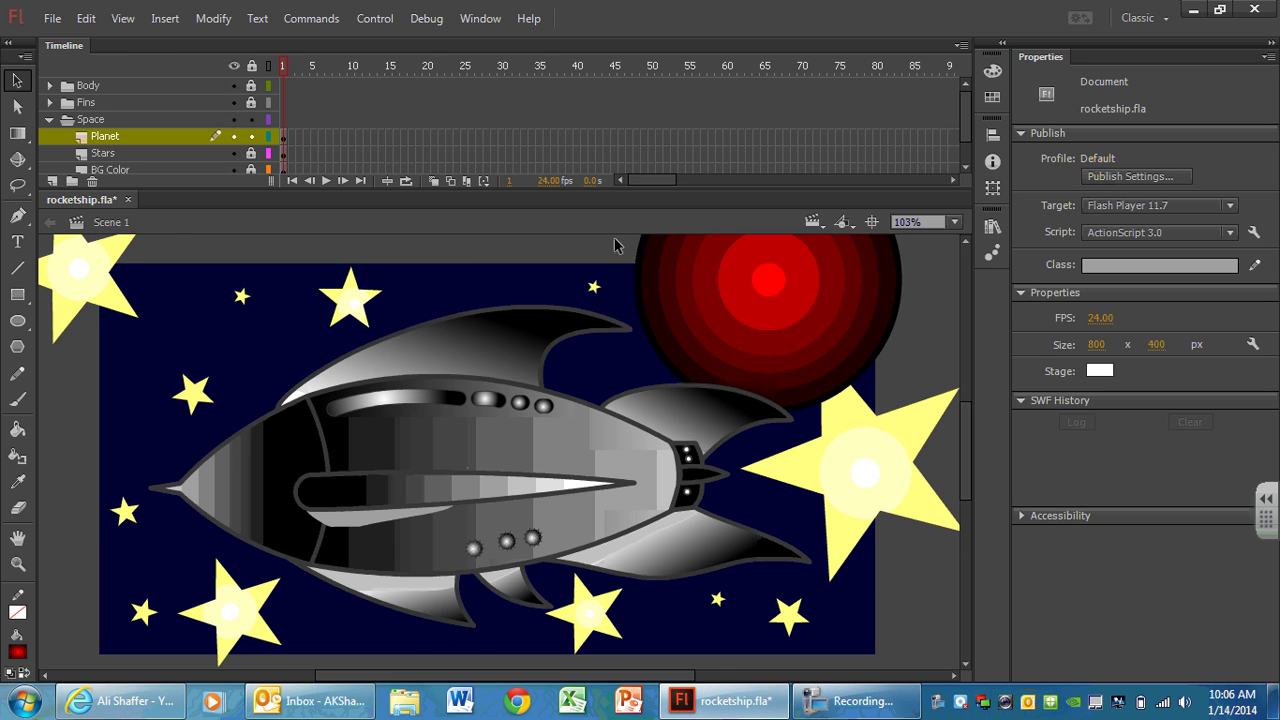
drag(678, 677, 829, 676)
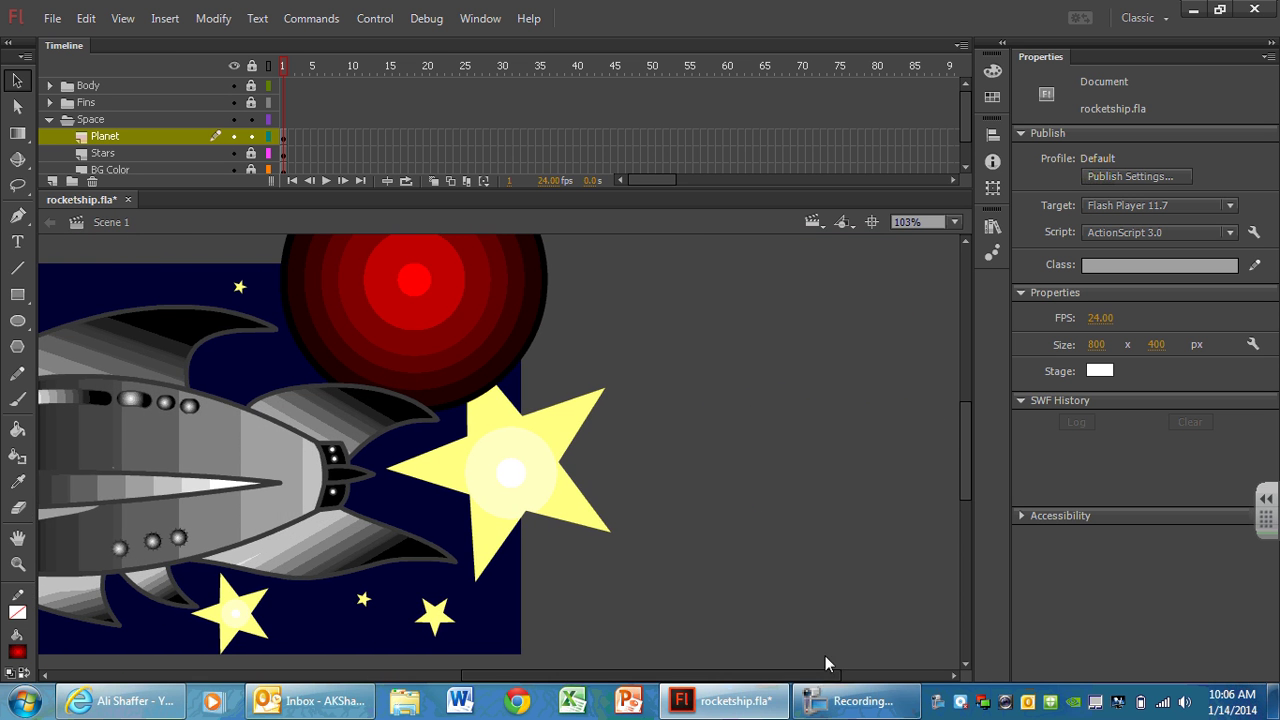
drag(566, 677, 452, 677)
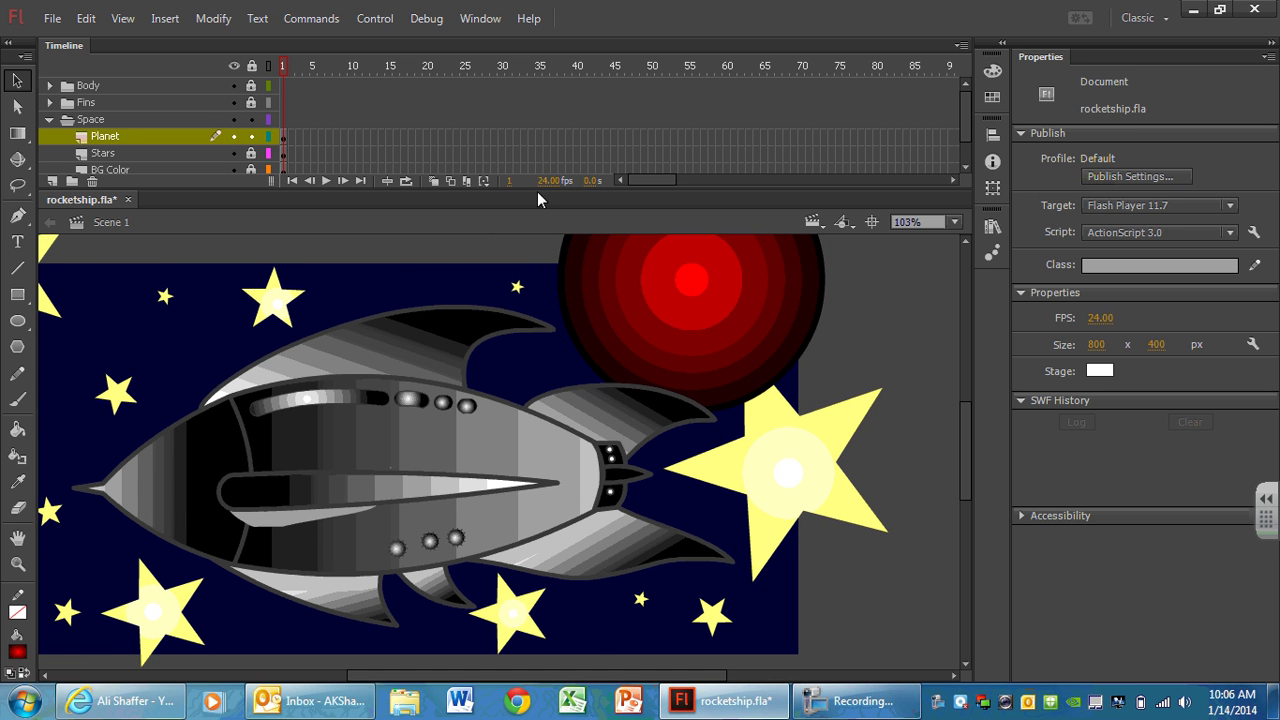
drag(537, 188, 537, 162)
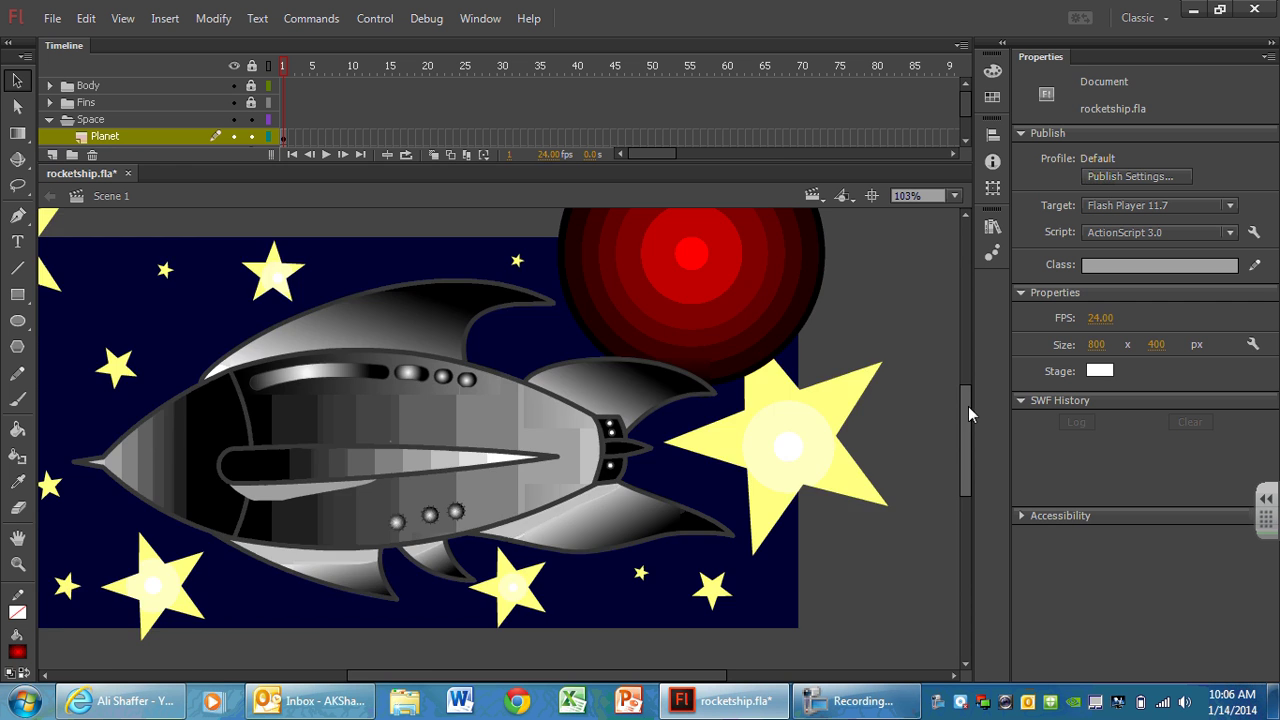
Widen the red centre of the planet's radial gradient and add a black stop.
drag(968, 406, 963, 377)
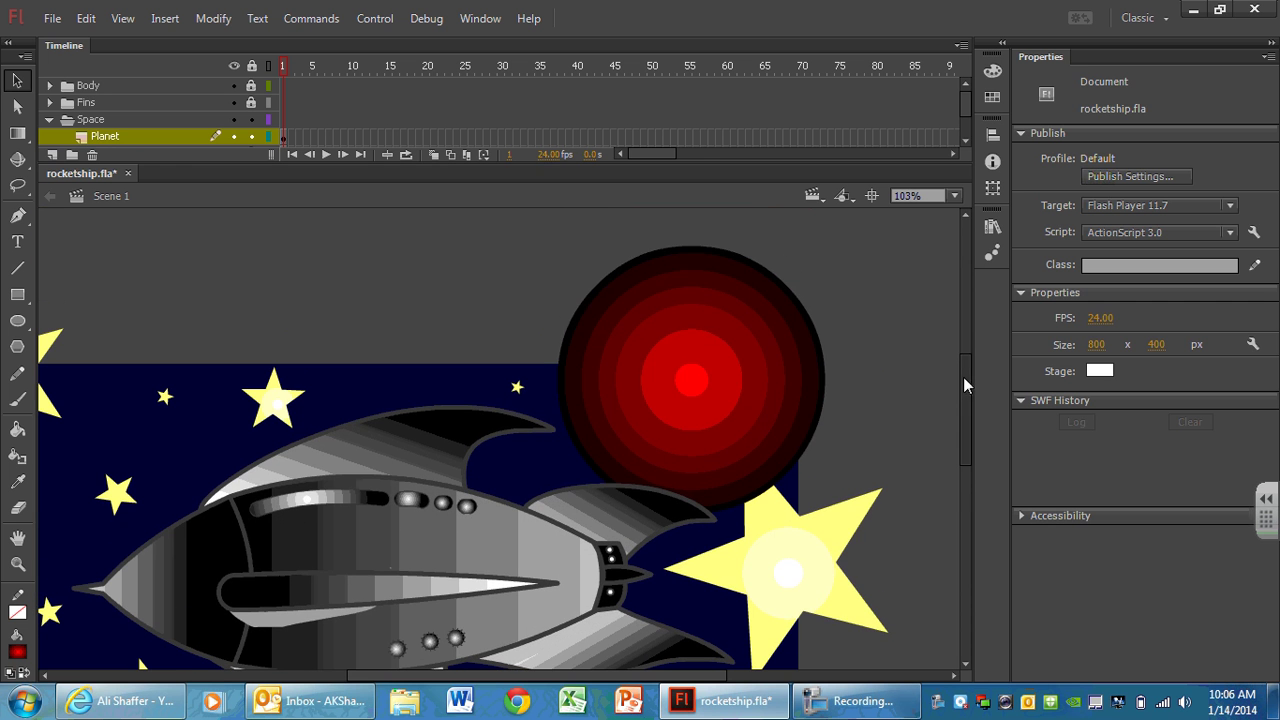
click(662, 378)
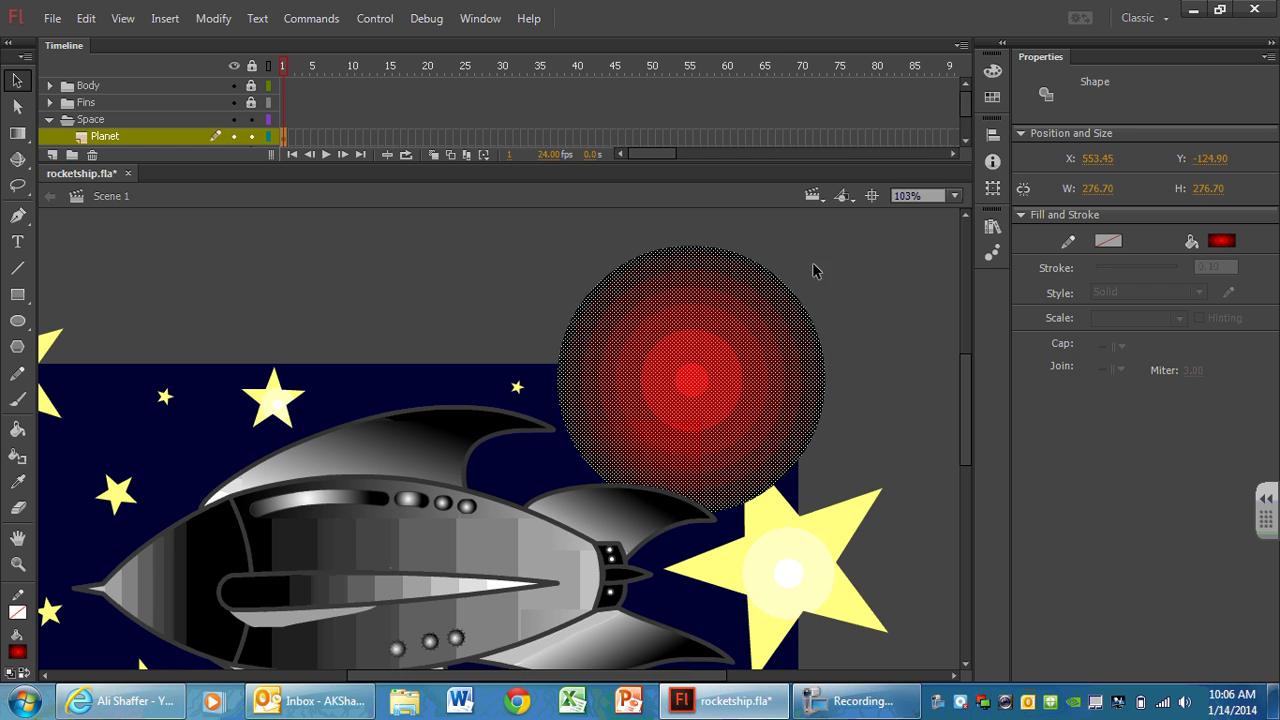
click(992, 72)
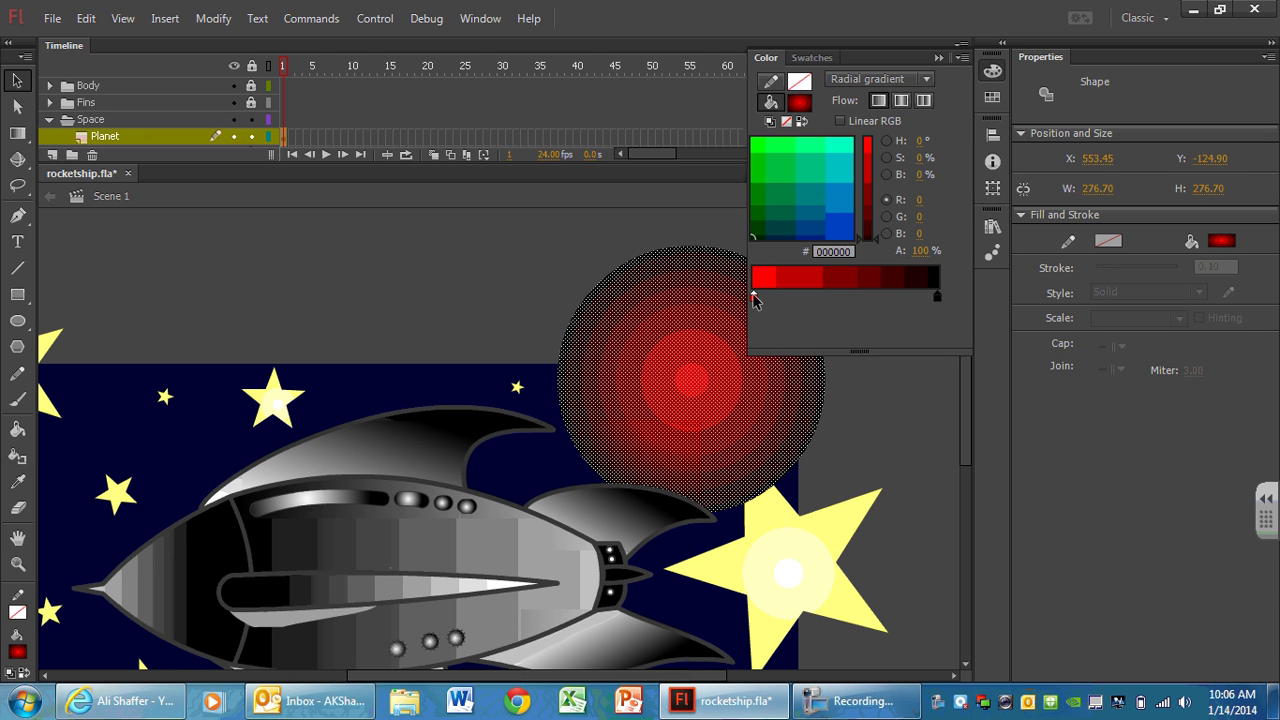
drag(755, 300, 842, 300)
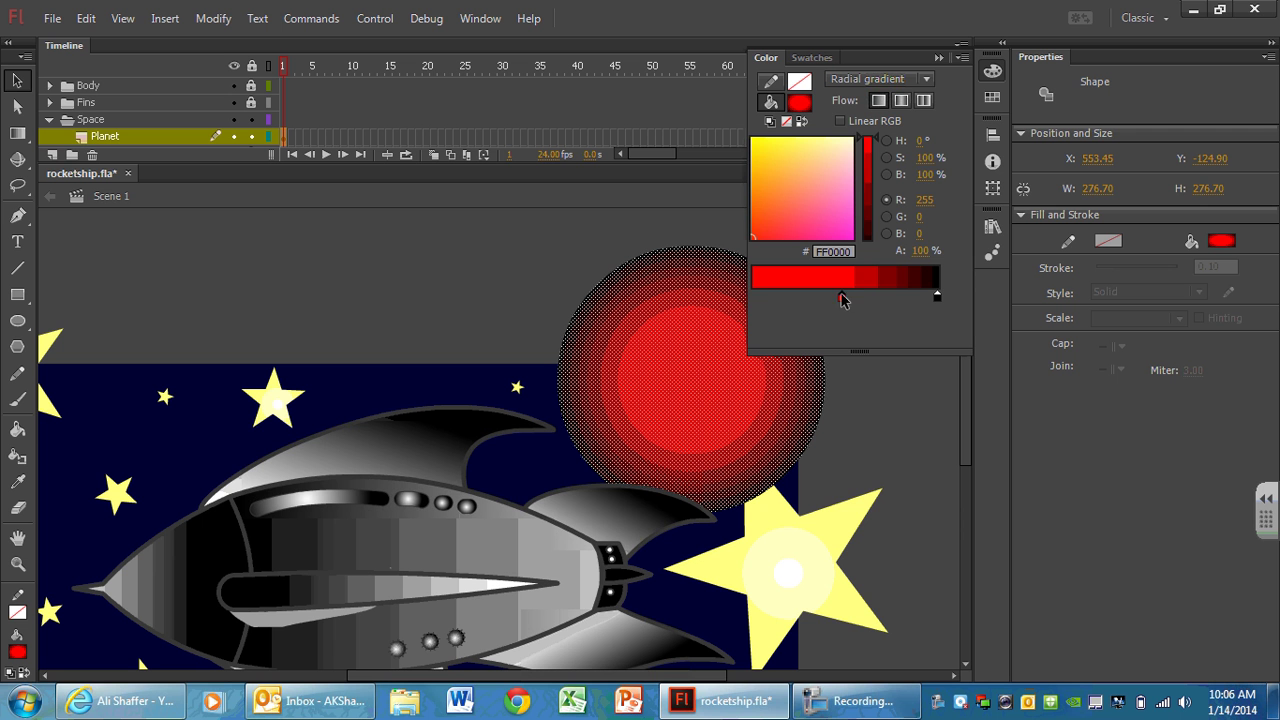
click(755, 298)
click(755, 298)
click(768, 322)
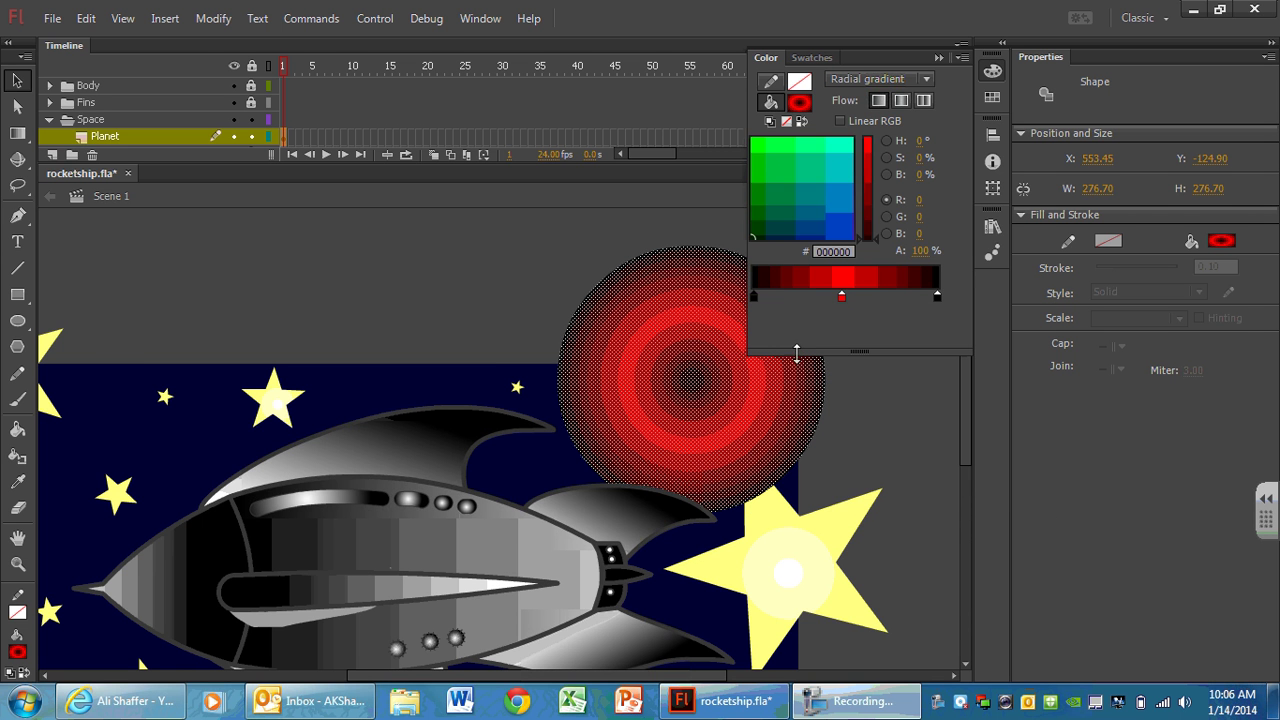
click(620, 222)
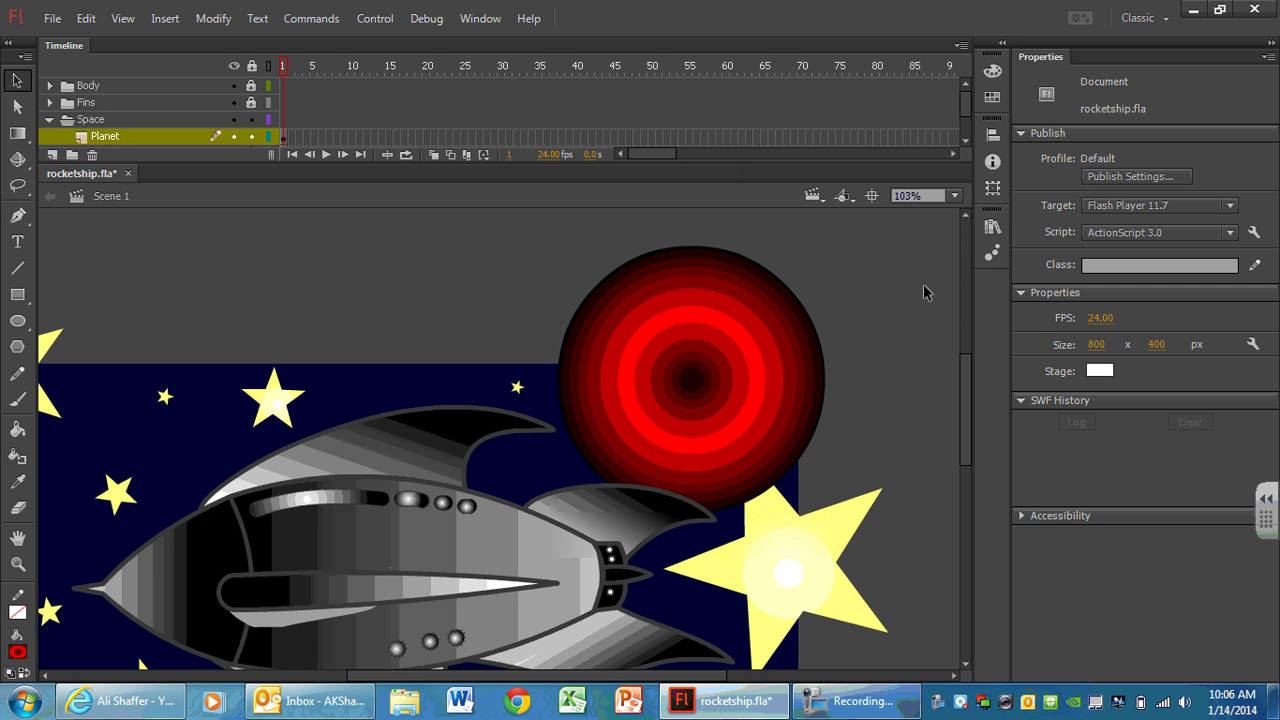
Slide the black gradient stop right to enlarge the planet's dark area.
click(772, 322)
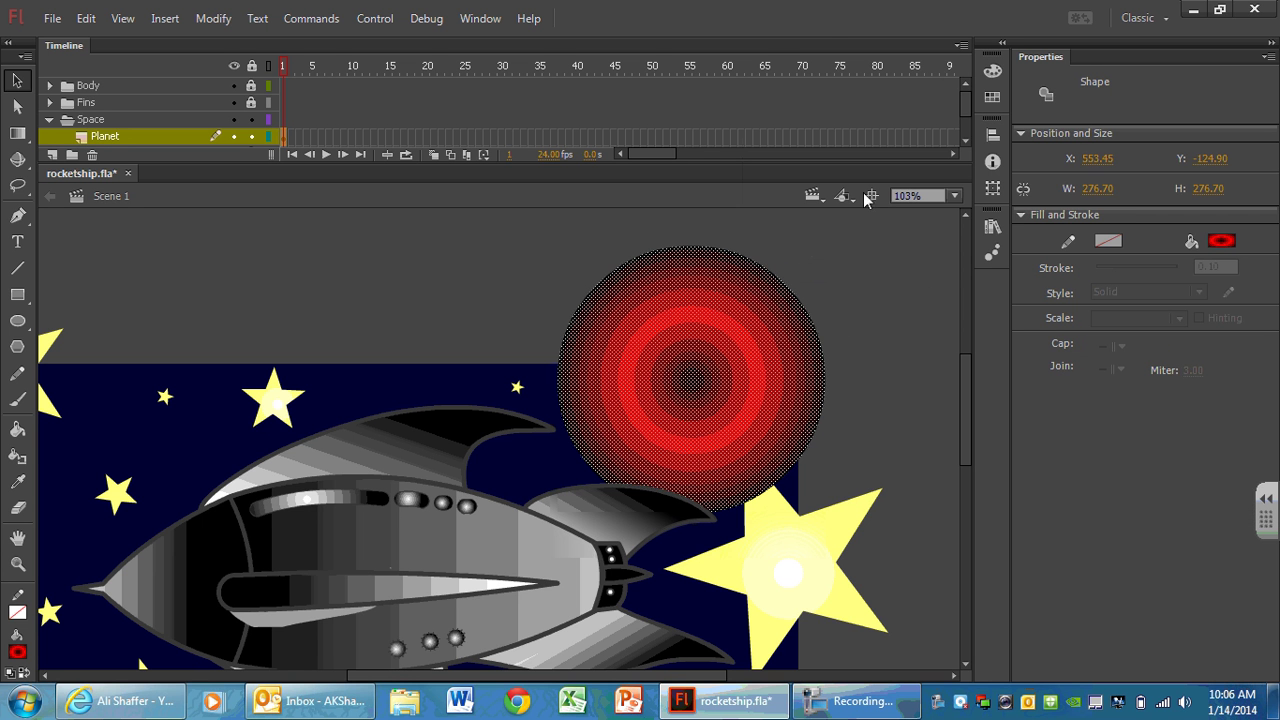
click(992, 70)
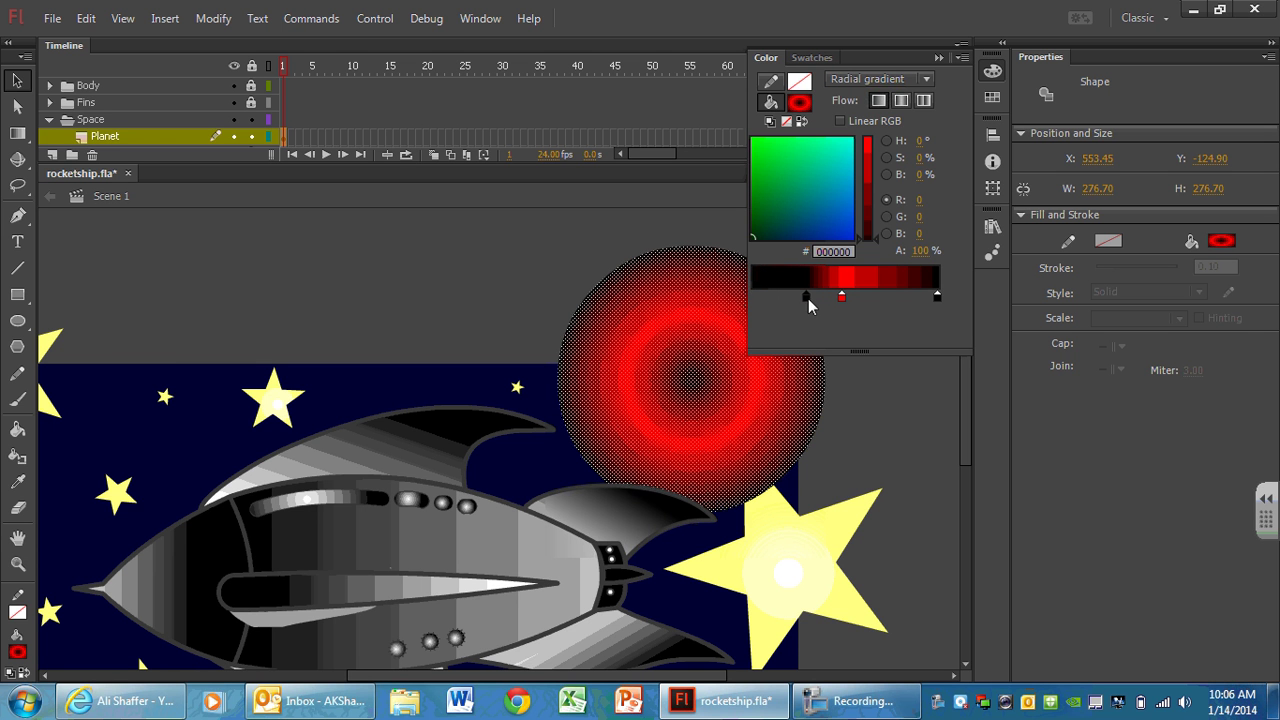
drag(805, 298, 875, 294)
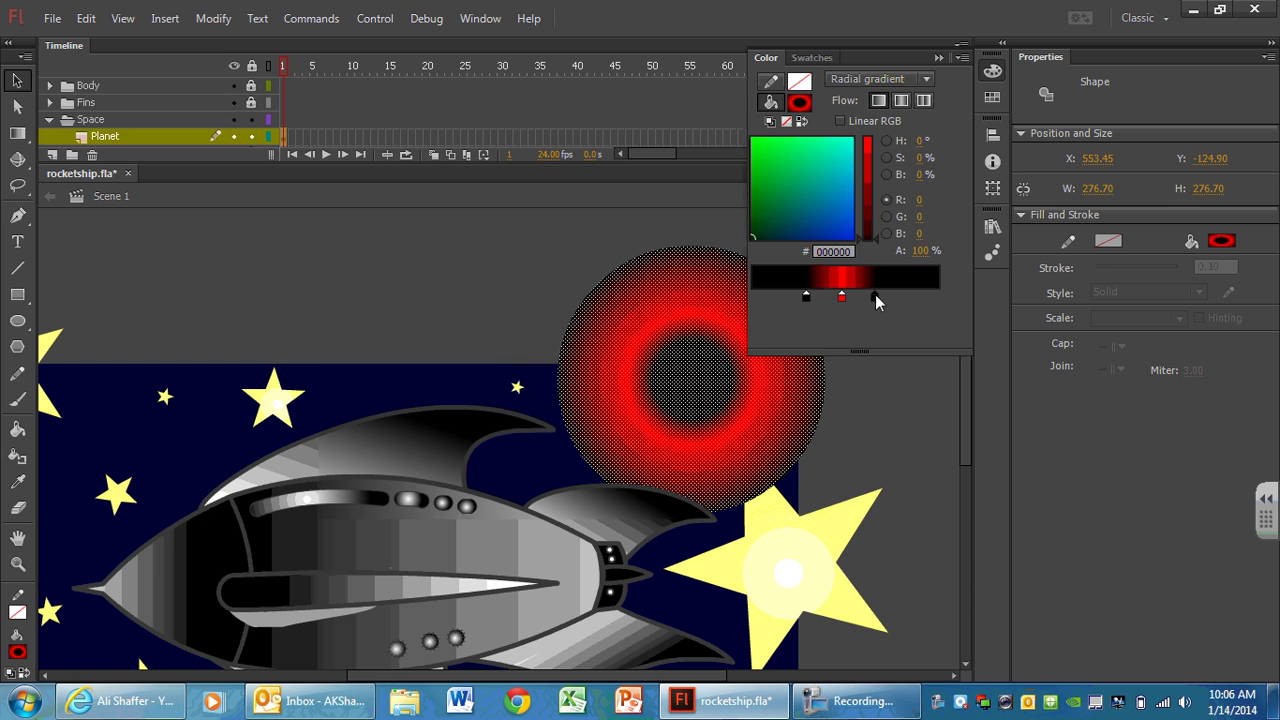
Make both end stops of the planet's gradient red with a black stop near the right.
double_click(753, 297)
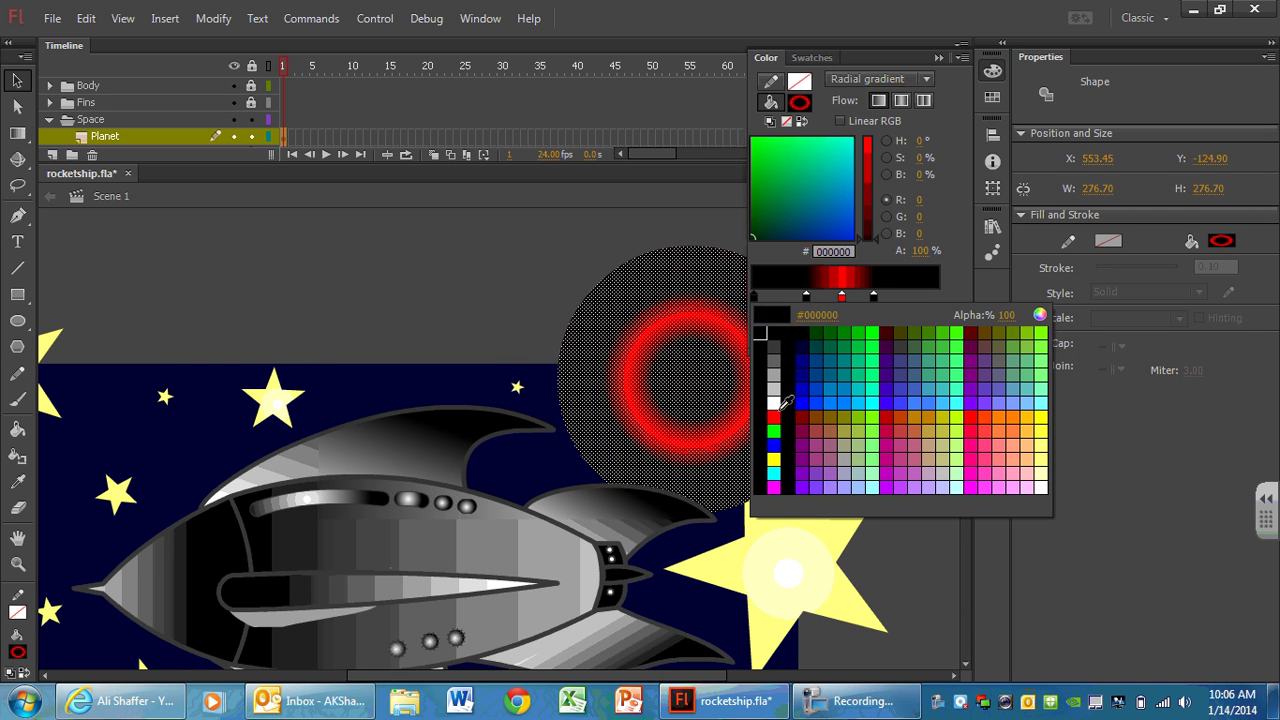
click(775, 410)
drag(924, 296, 935, 299)
double_click(936, 297)
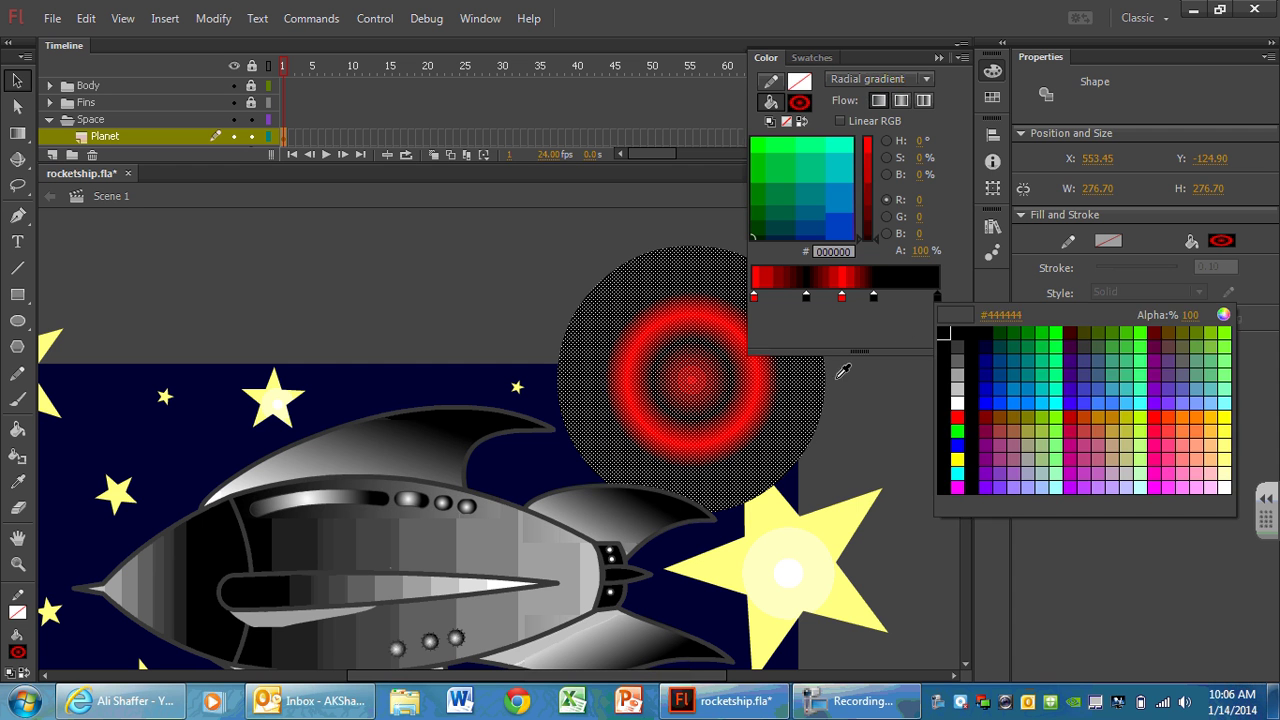
click(962, 410)
click(650, 255)
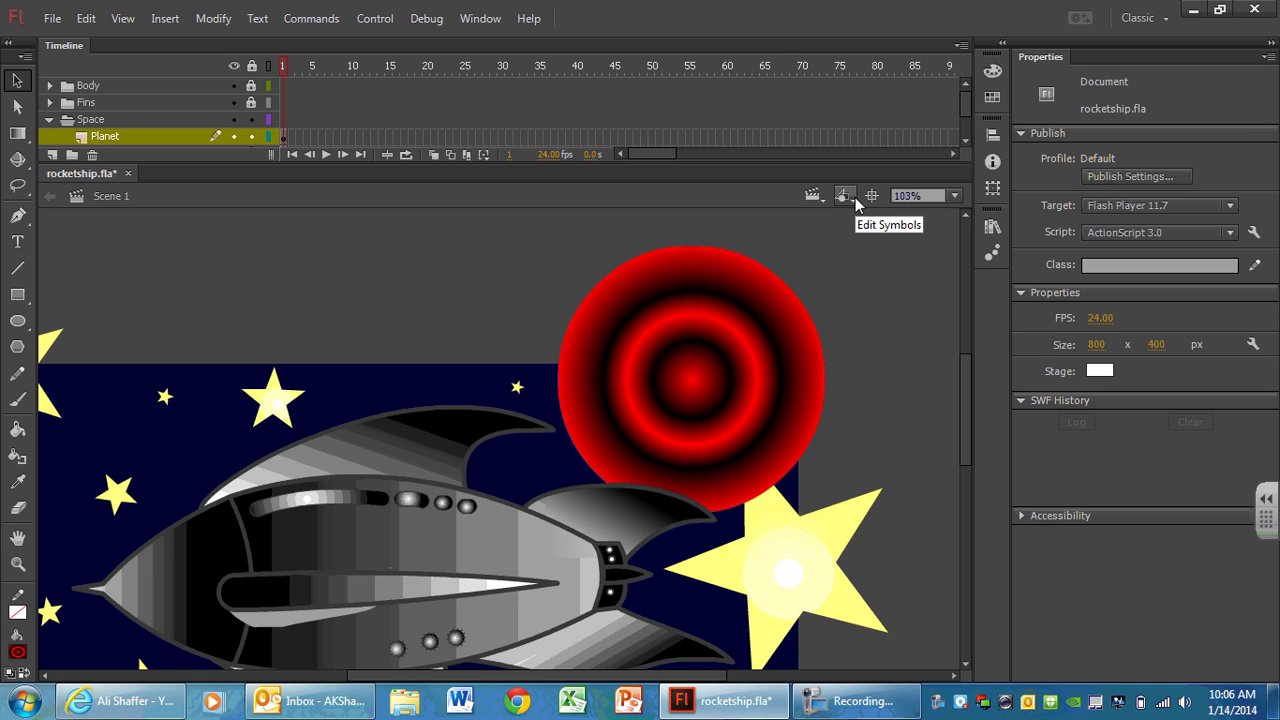
Reposition the two black gradient stops and set one to pure black.
click(1001, 67)
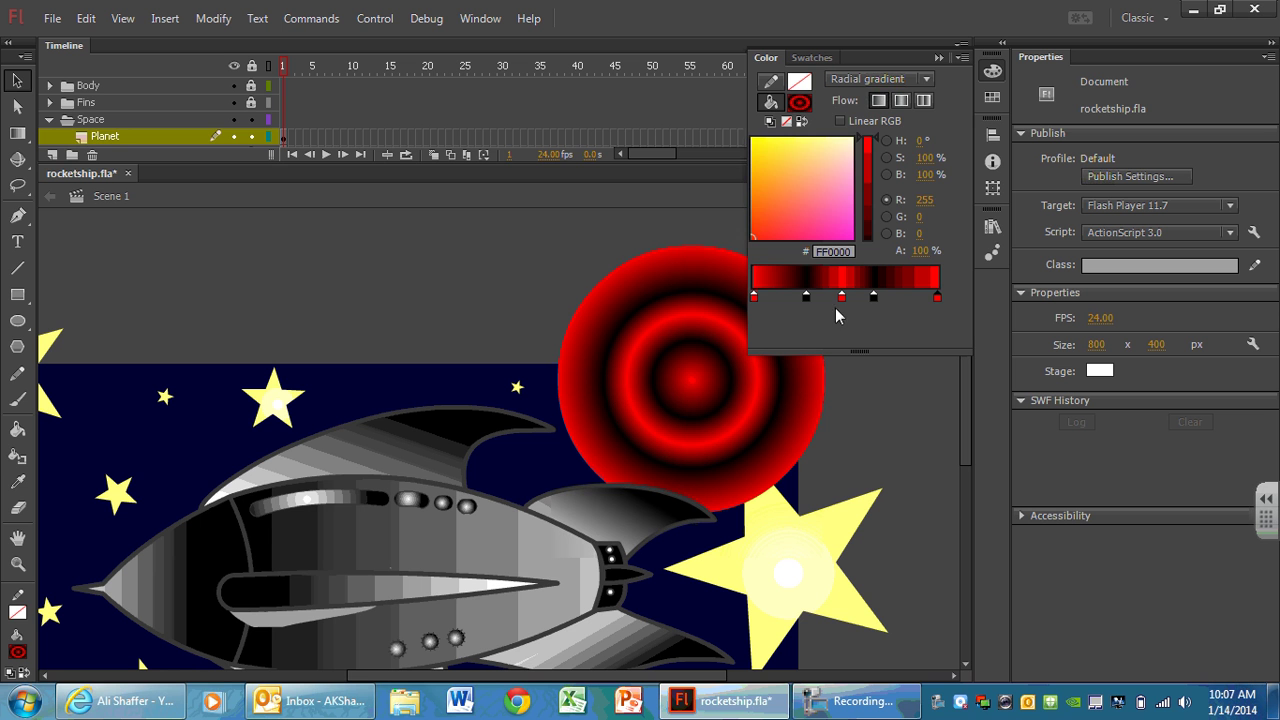
drag(806, 298, 792, 298)
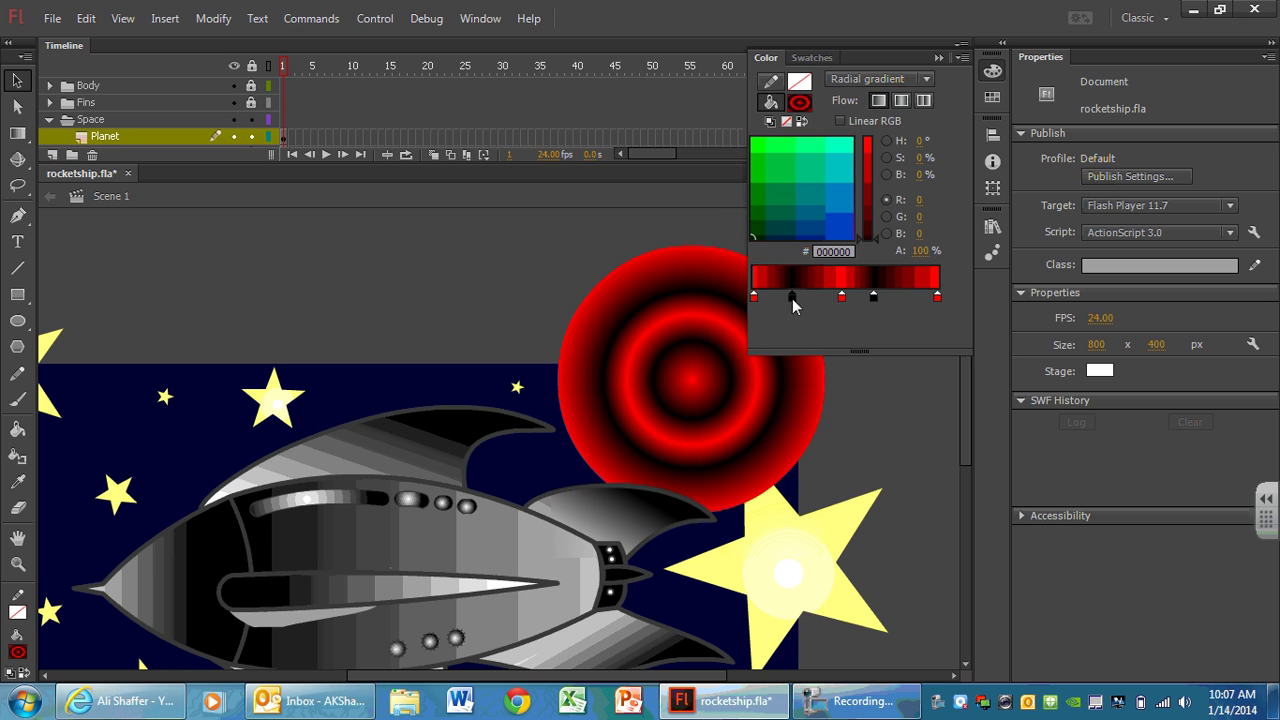
click(874, 298)
drag(882, 298, 894, 298)
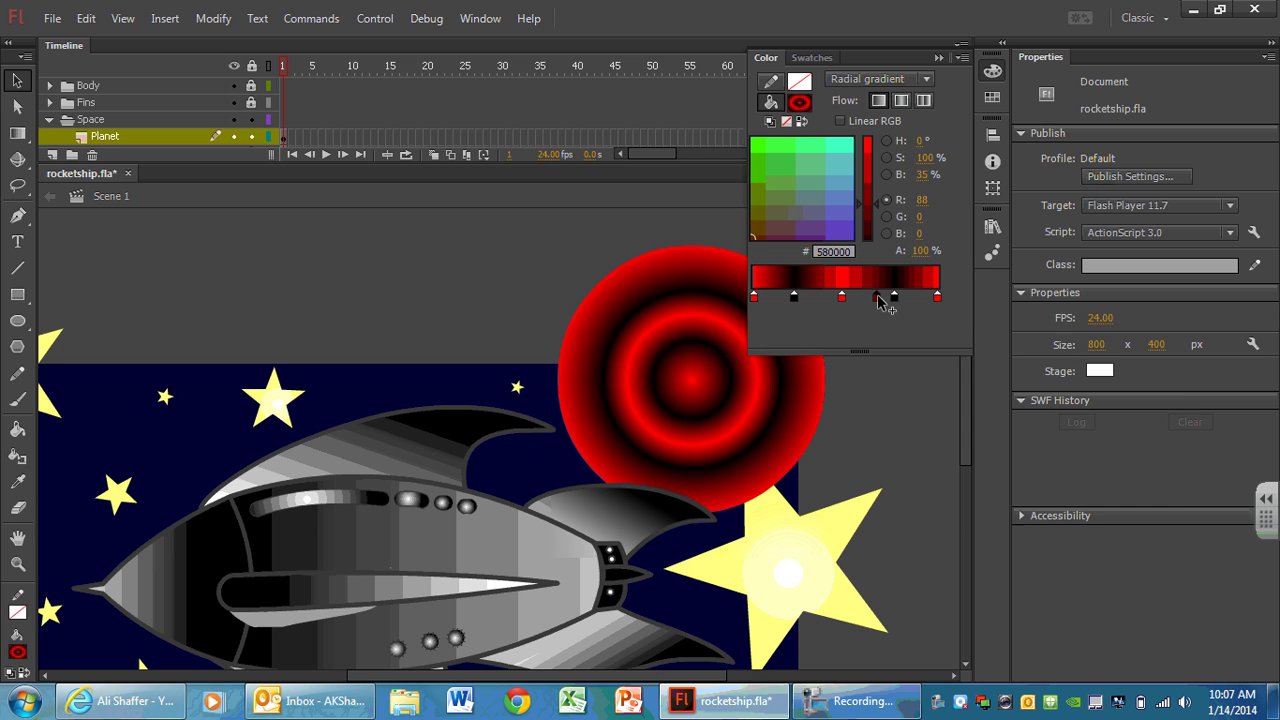
click(879, 299)
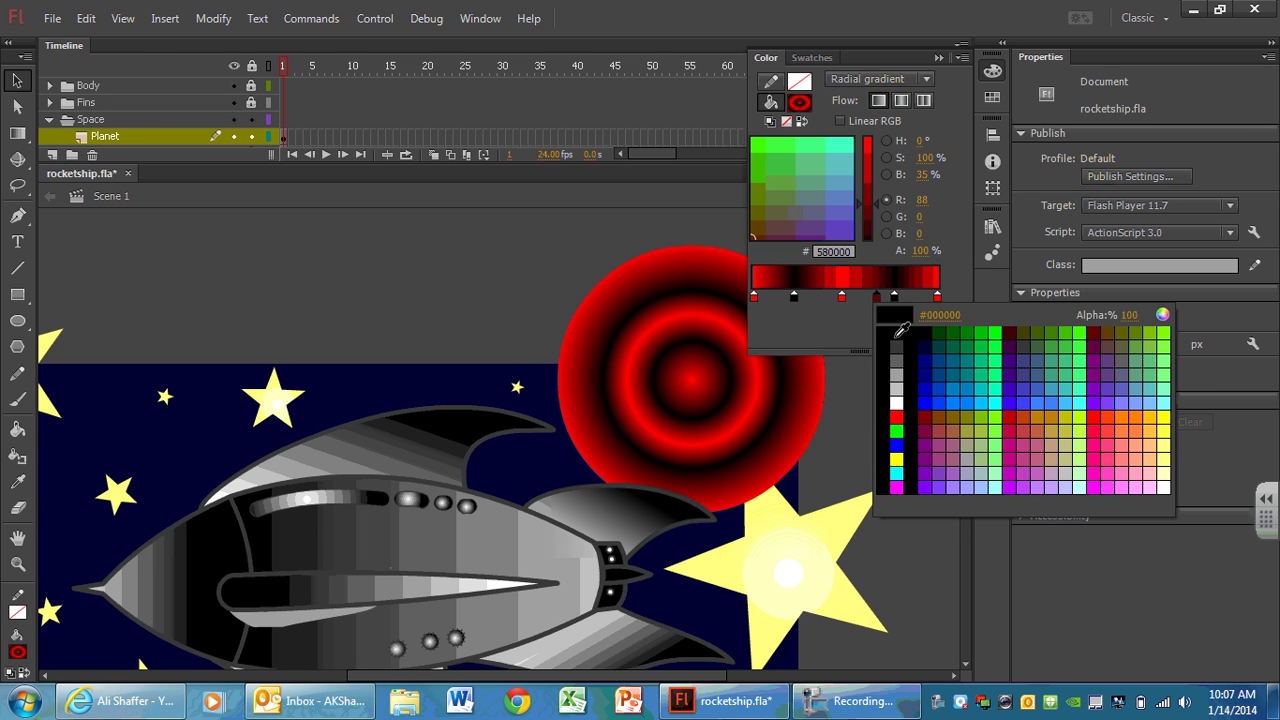
click(886, 331)
mouse_move(893, 298)
mouse_down()
mouse_move(904, 298)
mouse_move(873, 308)
mouse_up()
click(877, 298)
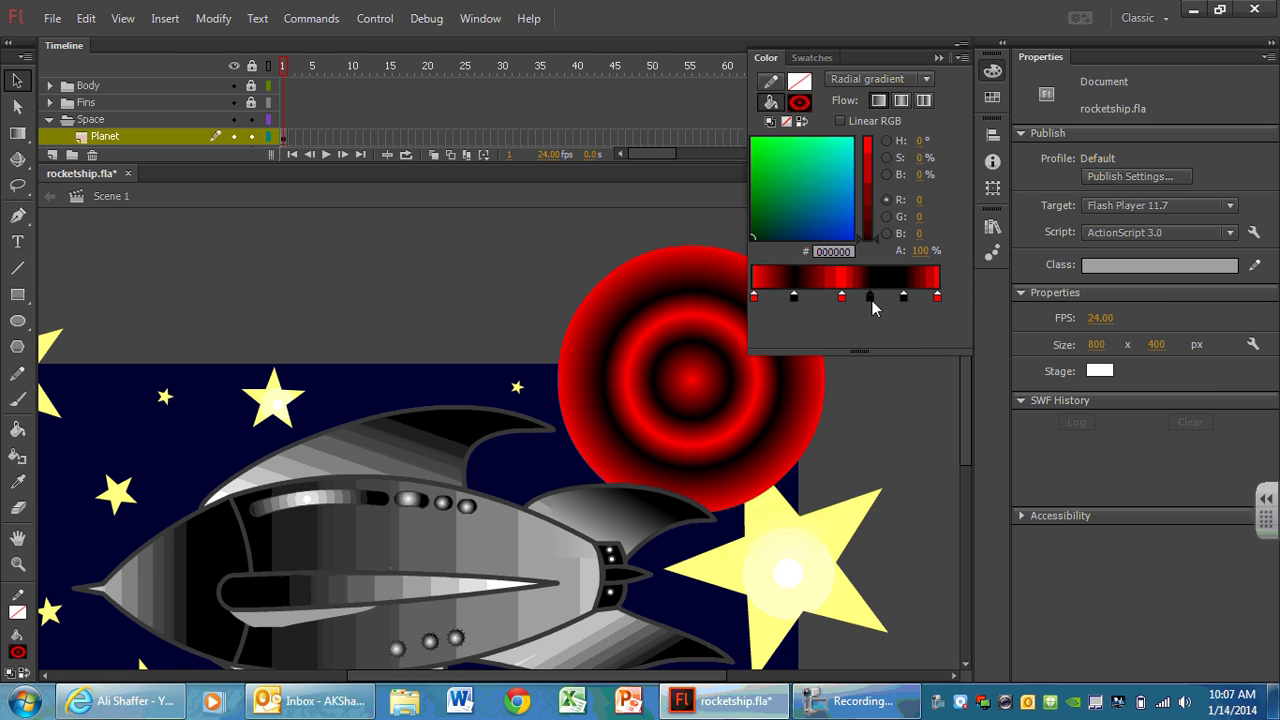
click(796, 296)
key(Escape)
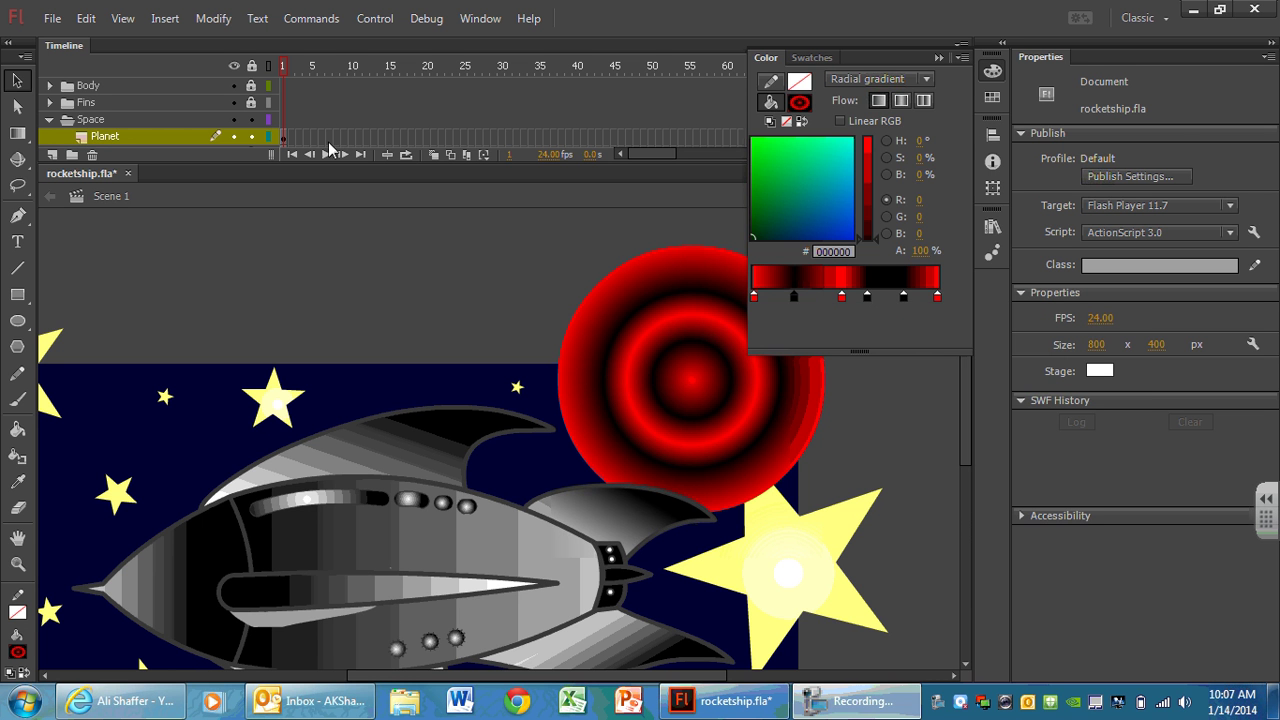
click(33, 76)
Add another black stop toward the right of the planet's gradient for an extra dark band.
click(705, 355)
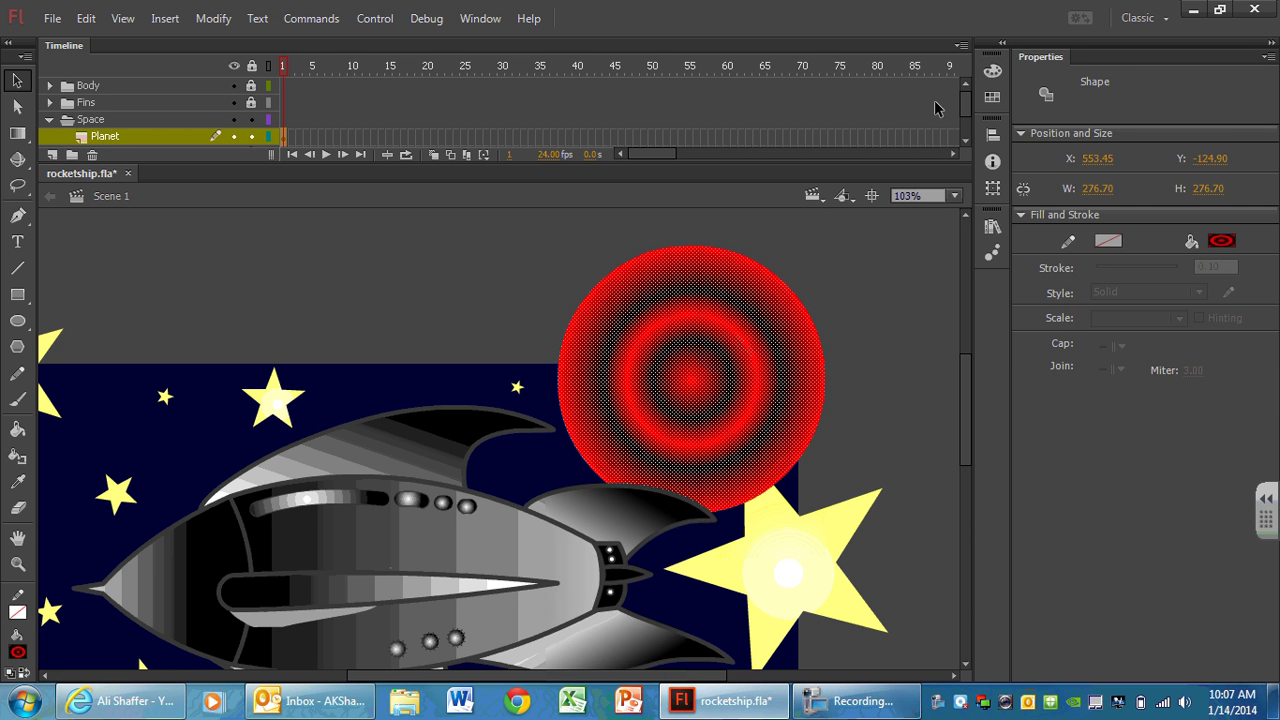
click(991, 72)
click(885, 297)
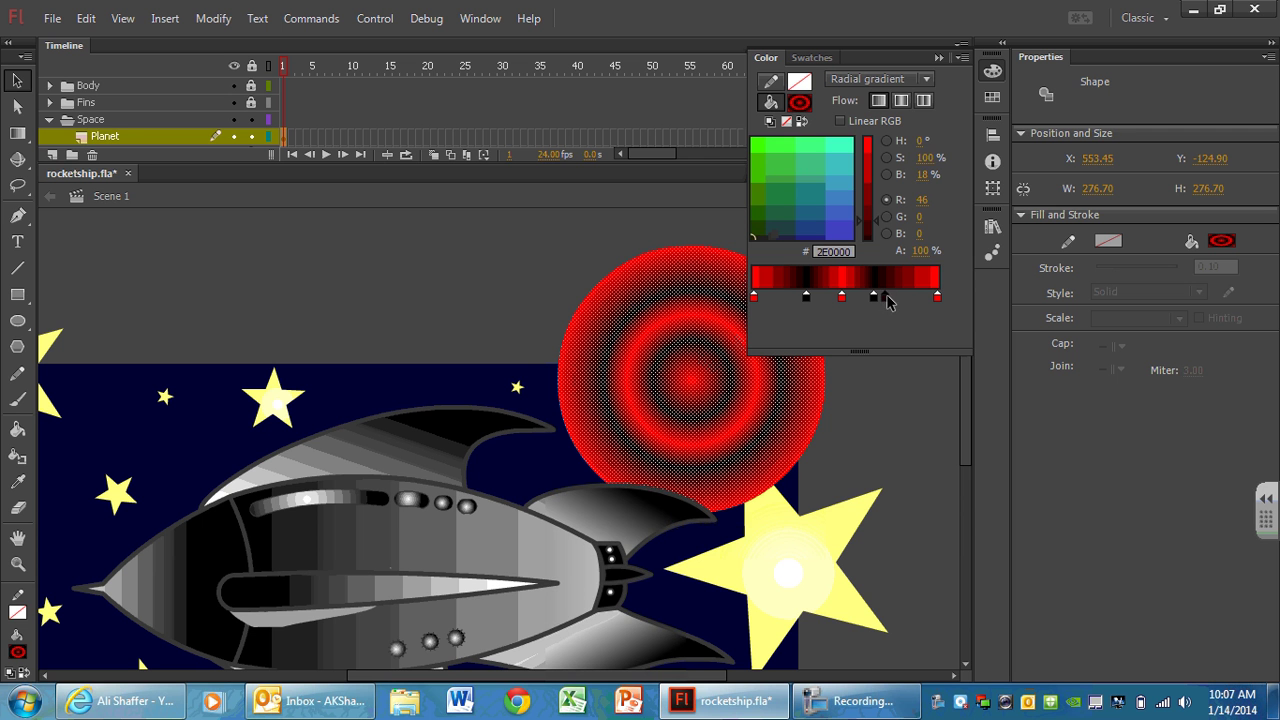
drag(887, 297, 897, 296)
double_click(895, 296)
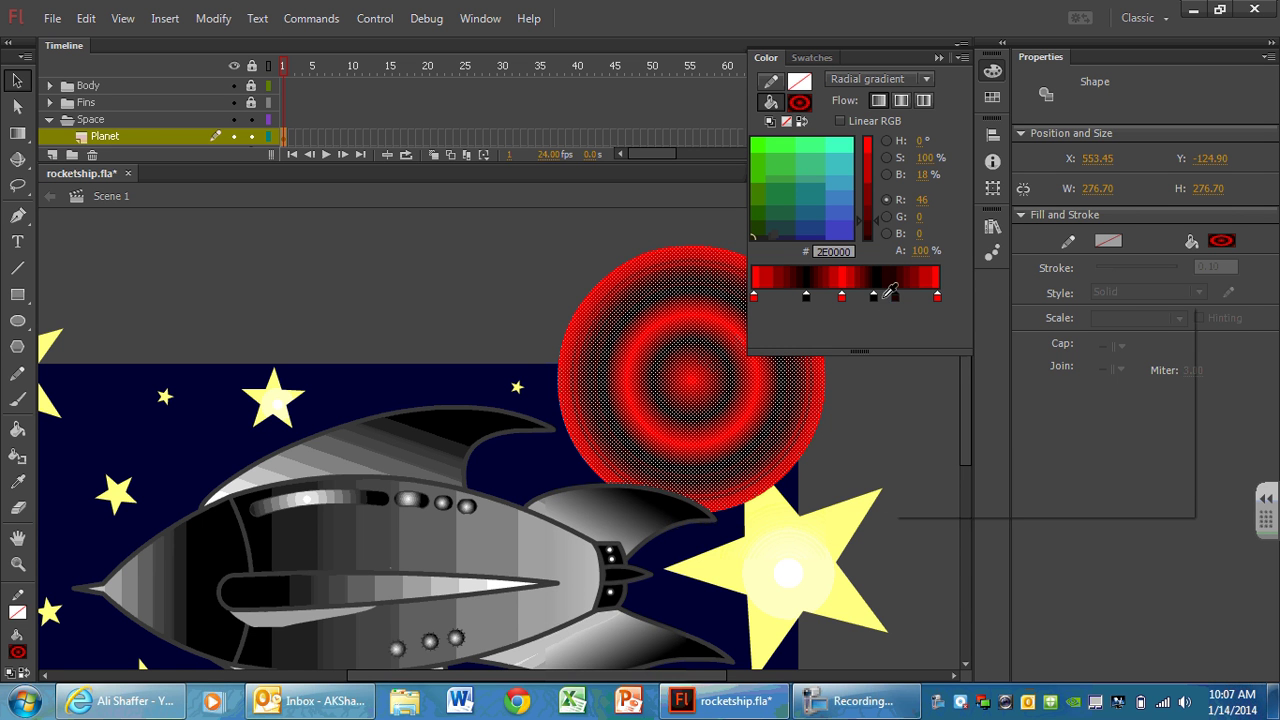
click(912, 332)
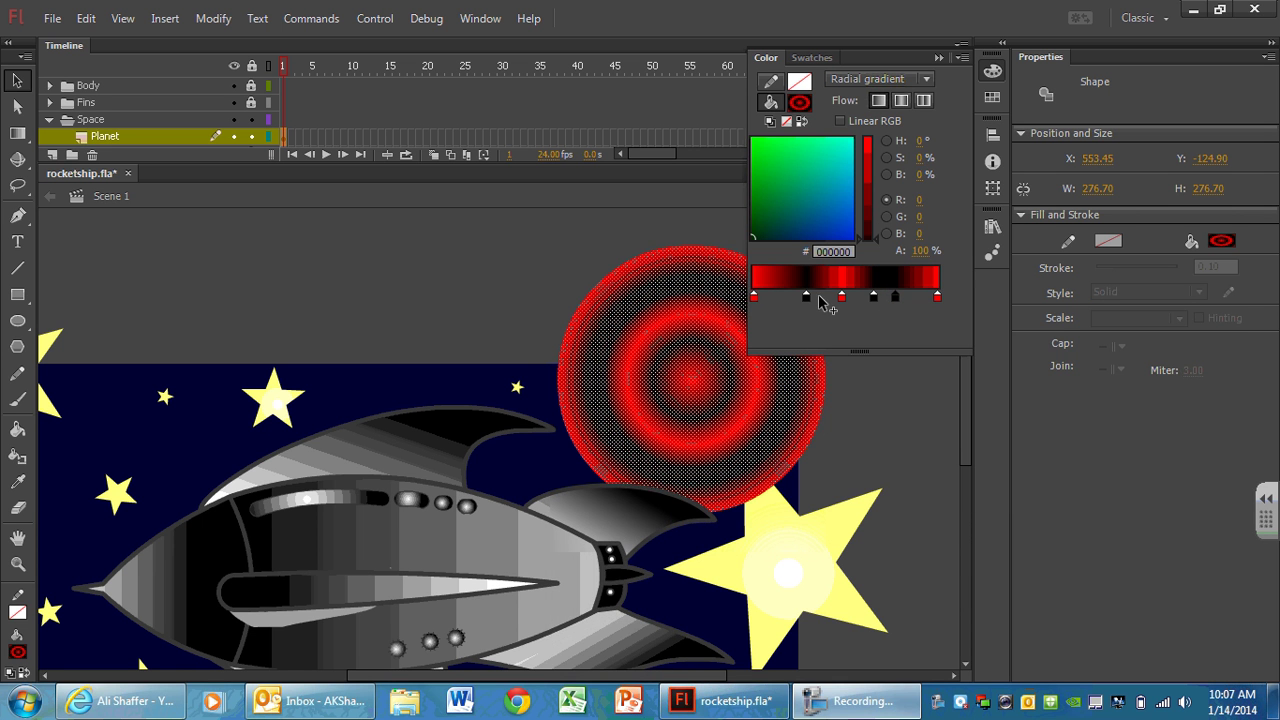
click(566, 239)
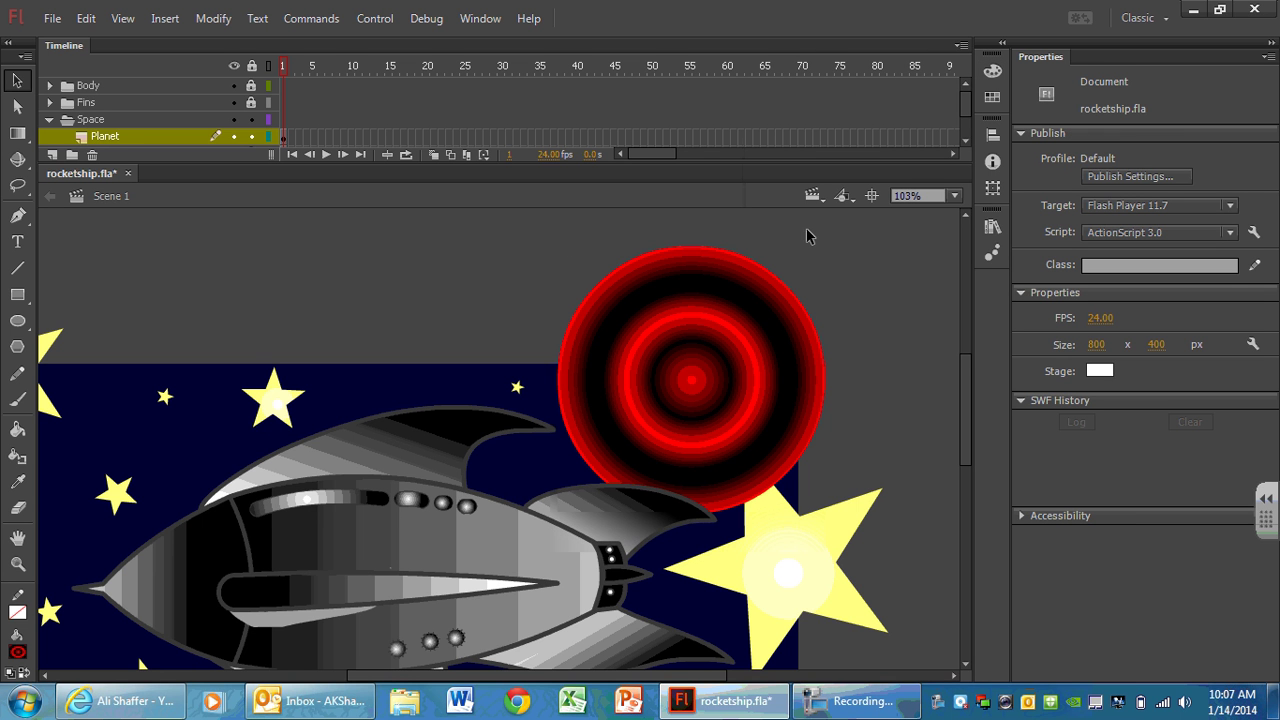
Reselect the planet to review its red-and-black ringed gradient, then deselect it.
click(677, 377)
click(992, 70)
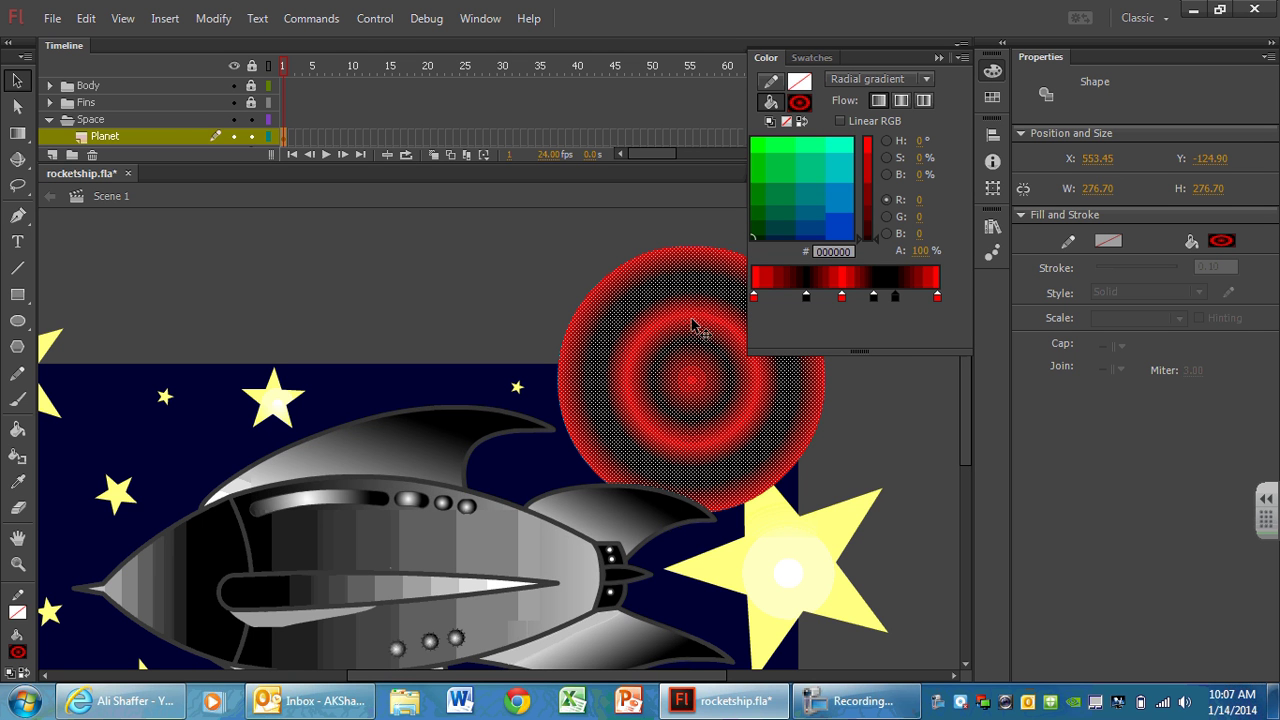
click(491, 294)
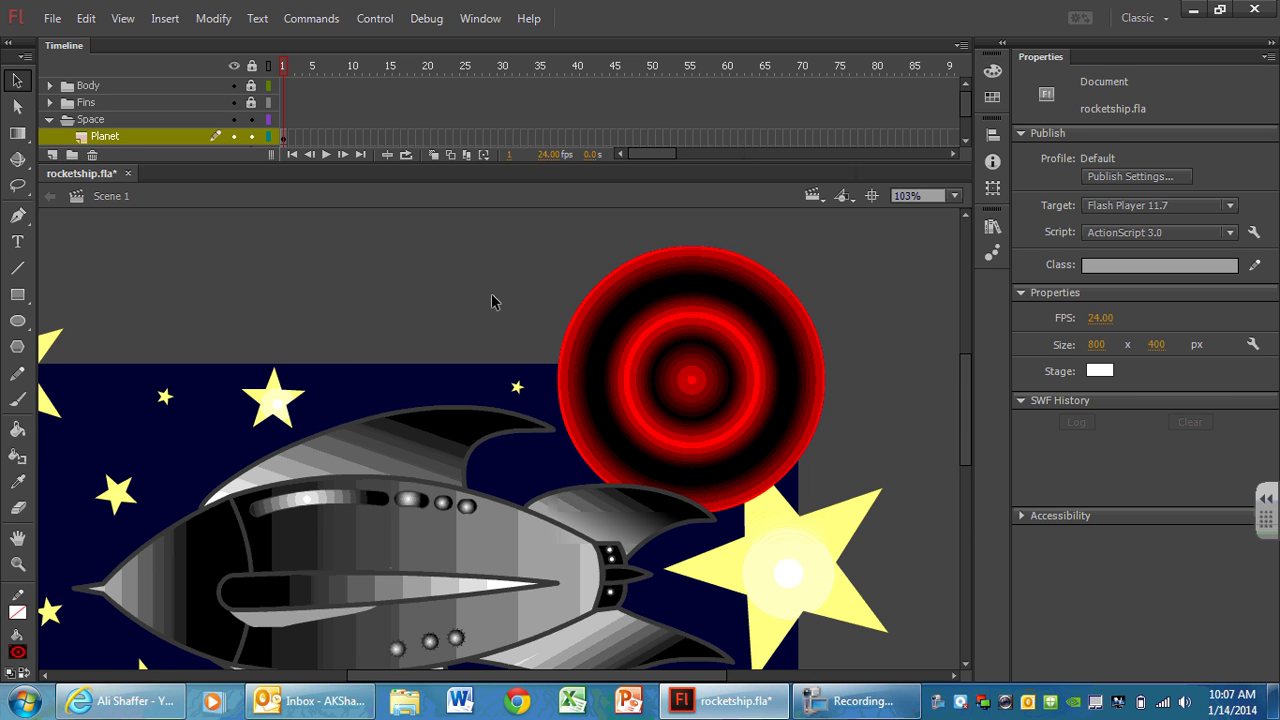
mouse_move(968, 390)
mouse_down()
mouse_move(968, 434)
mouse_move(964, 399)
mouse_up()
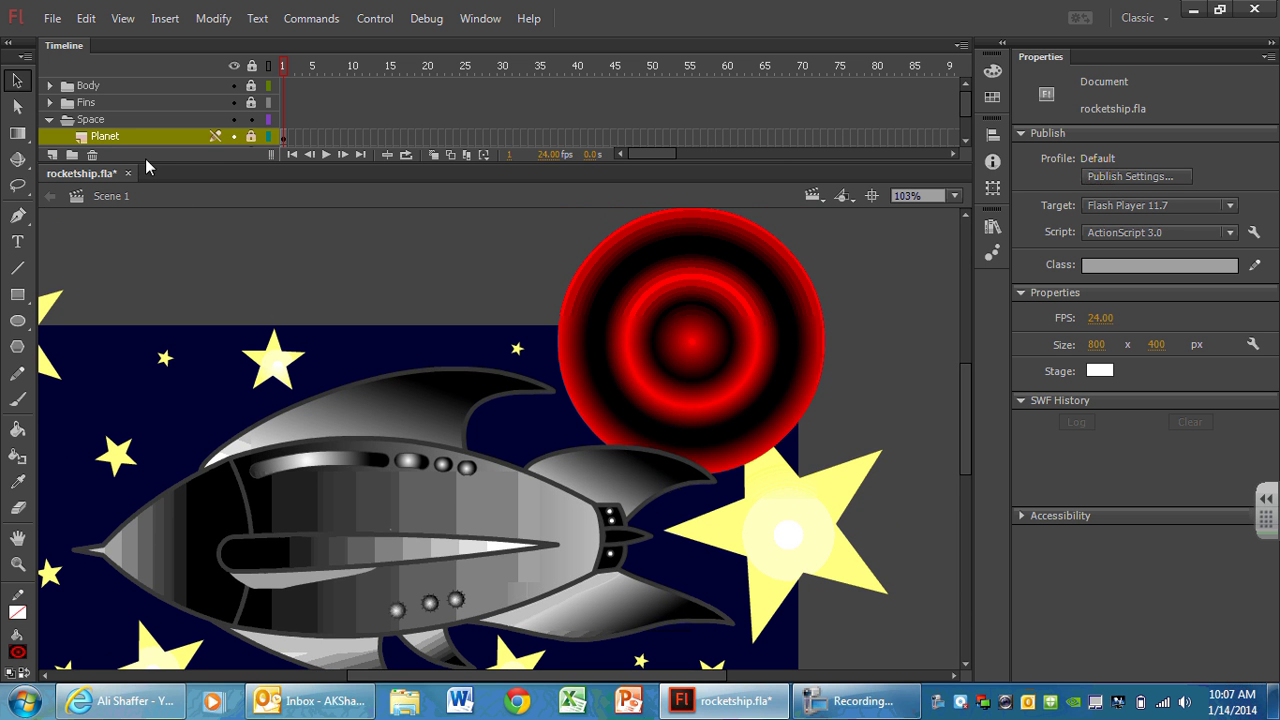
Expand the timeline and create a layer called Rings directly above Planet.
drag(153, 161, 153, 210)
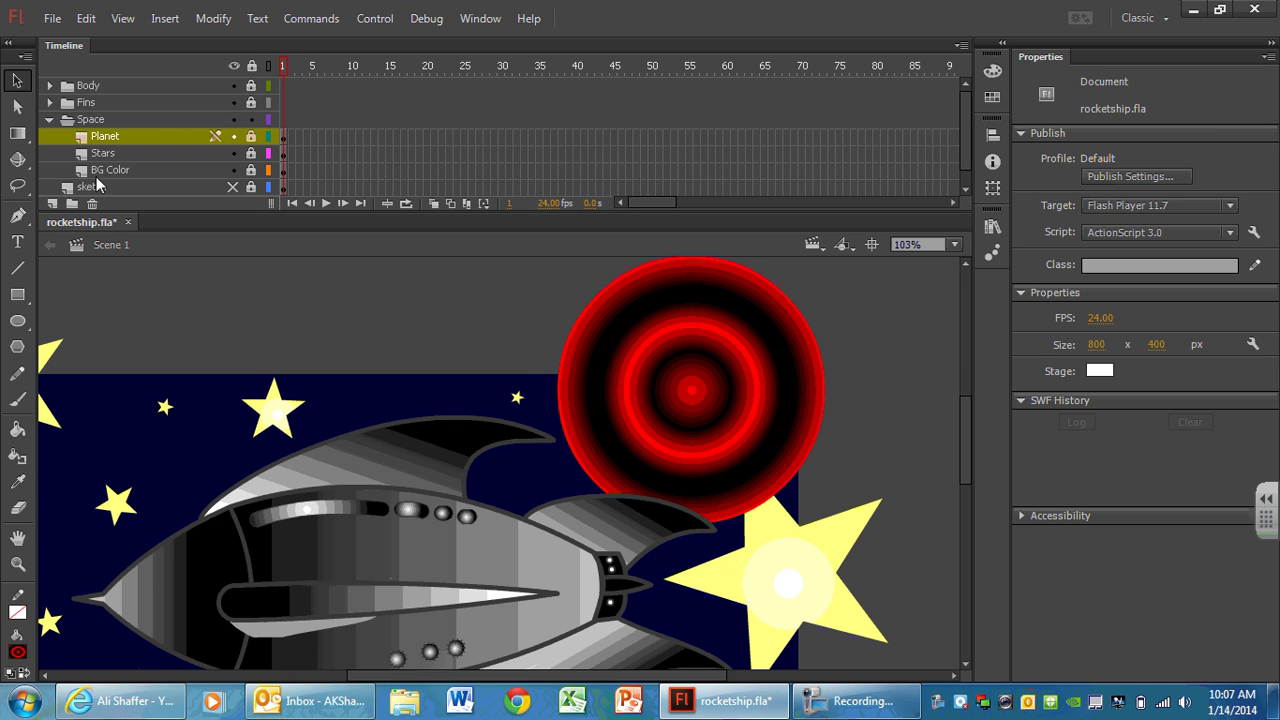
click(53, 204)
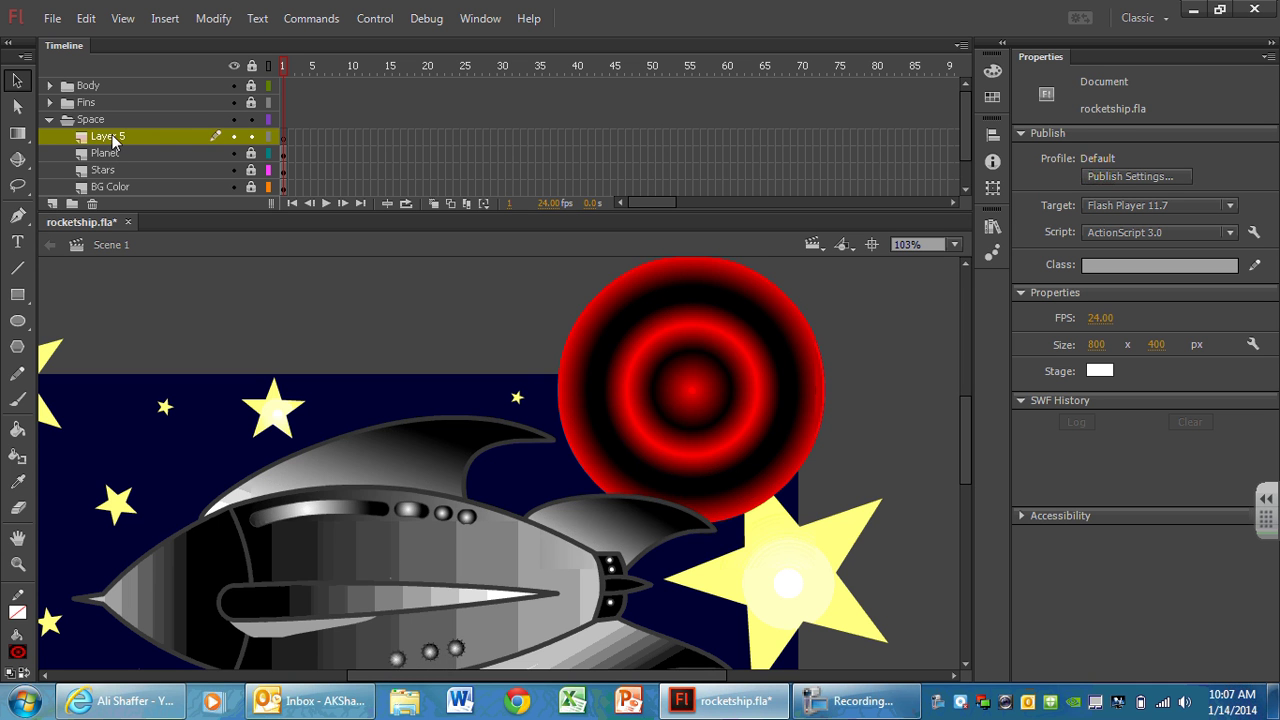
double_click(113, 136)
text(R)
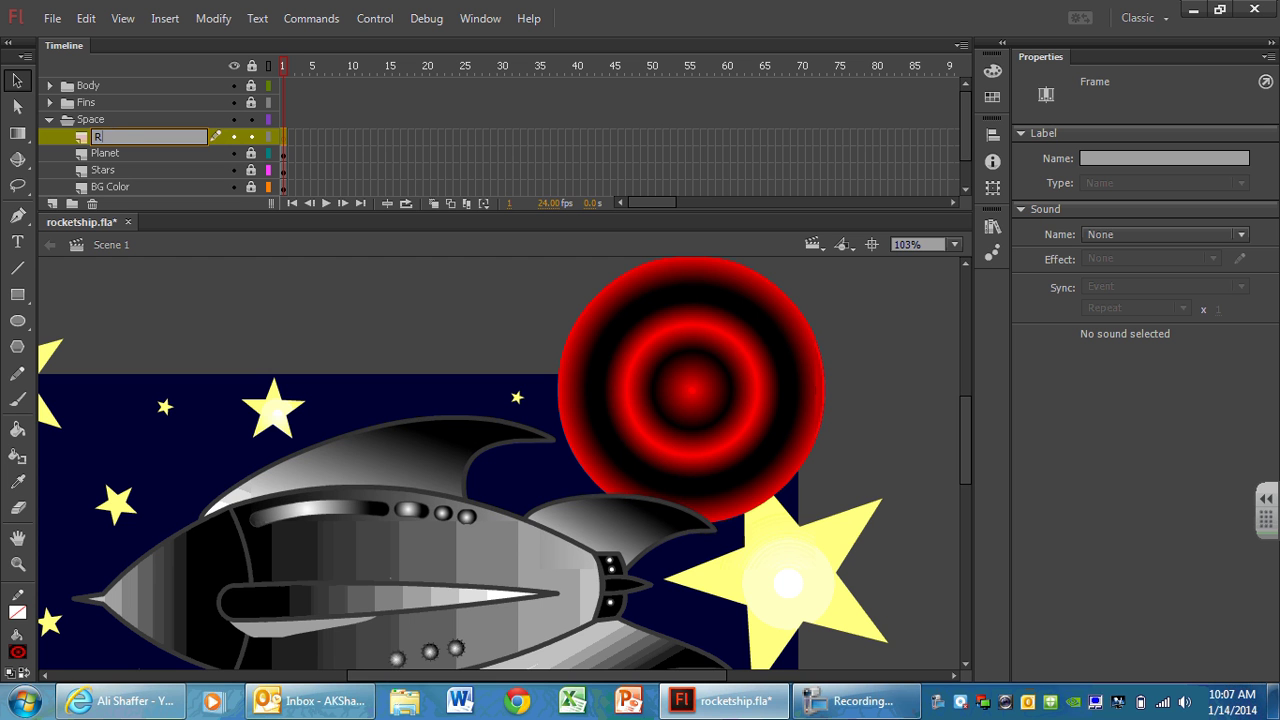
text(ings)
key(Return)
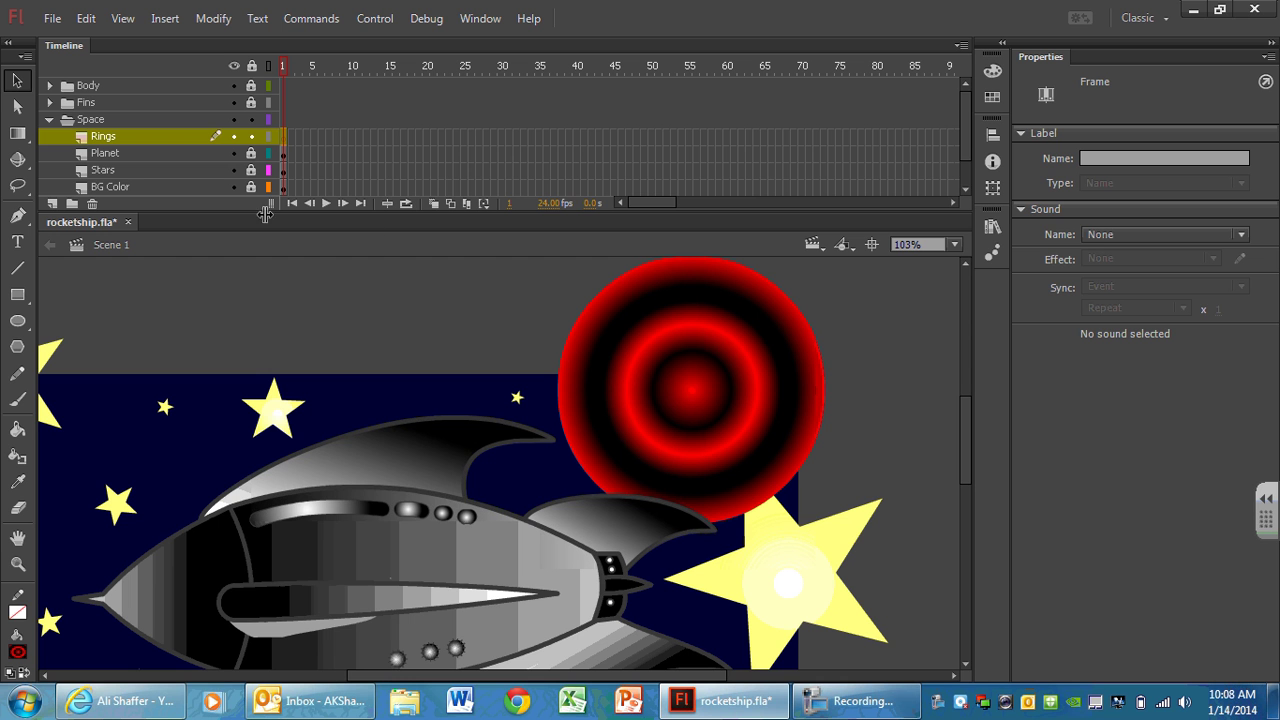
Draw an orange line across the planet and thicken its stroke to about 32.
click(18, 268)
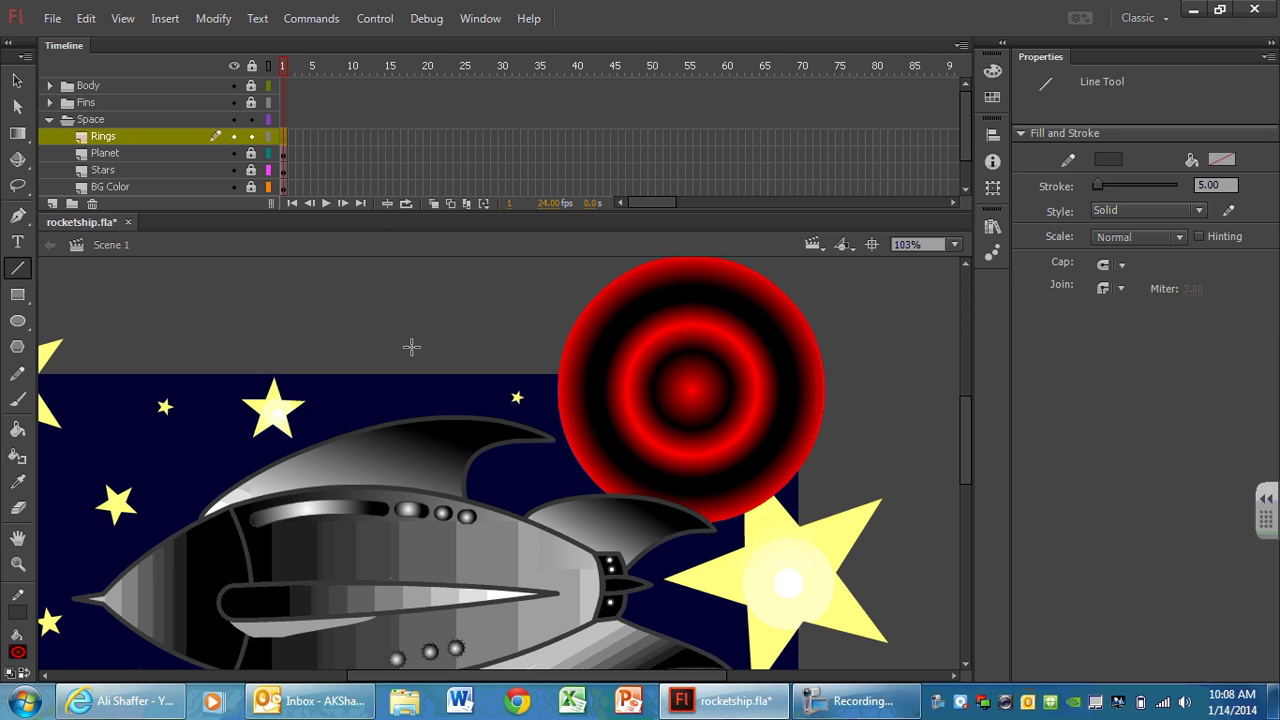
click(1108, 159)
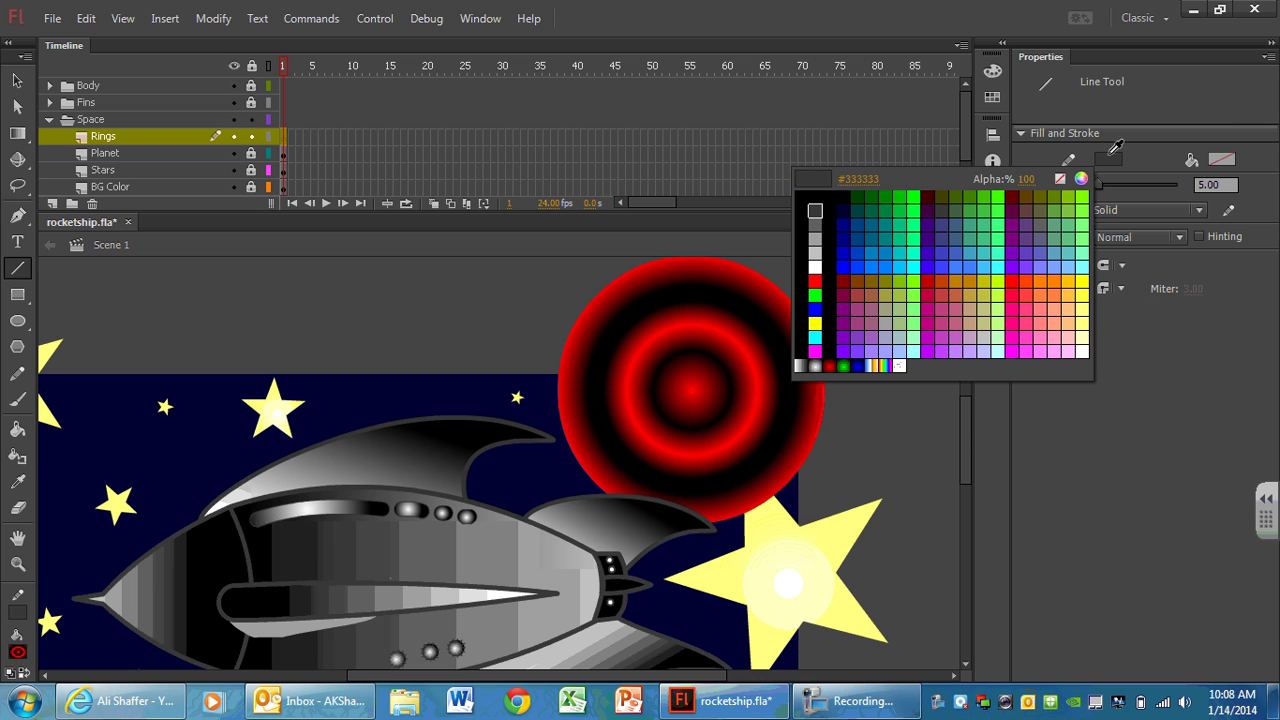
click(1032, 273)
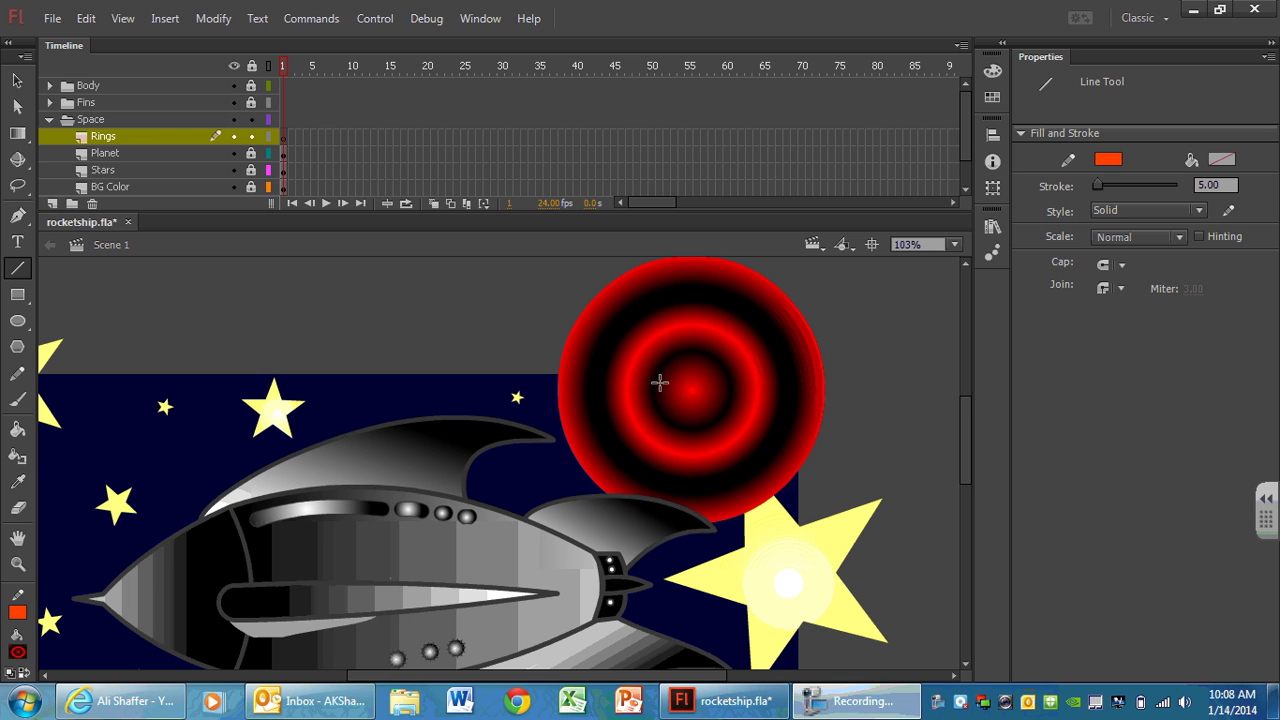
drag(530, 386, 869, 386)
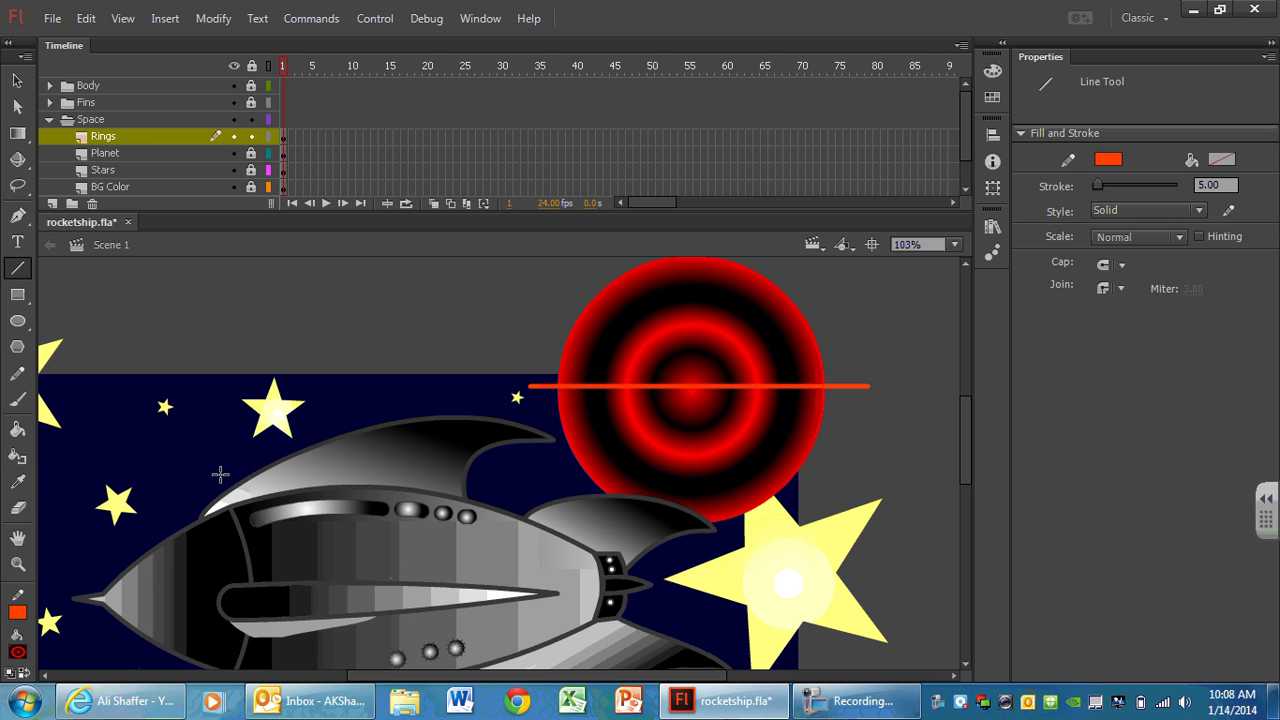
click(17, 80)
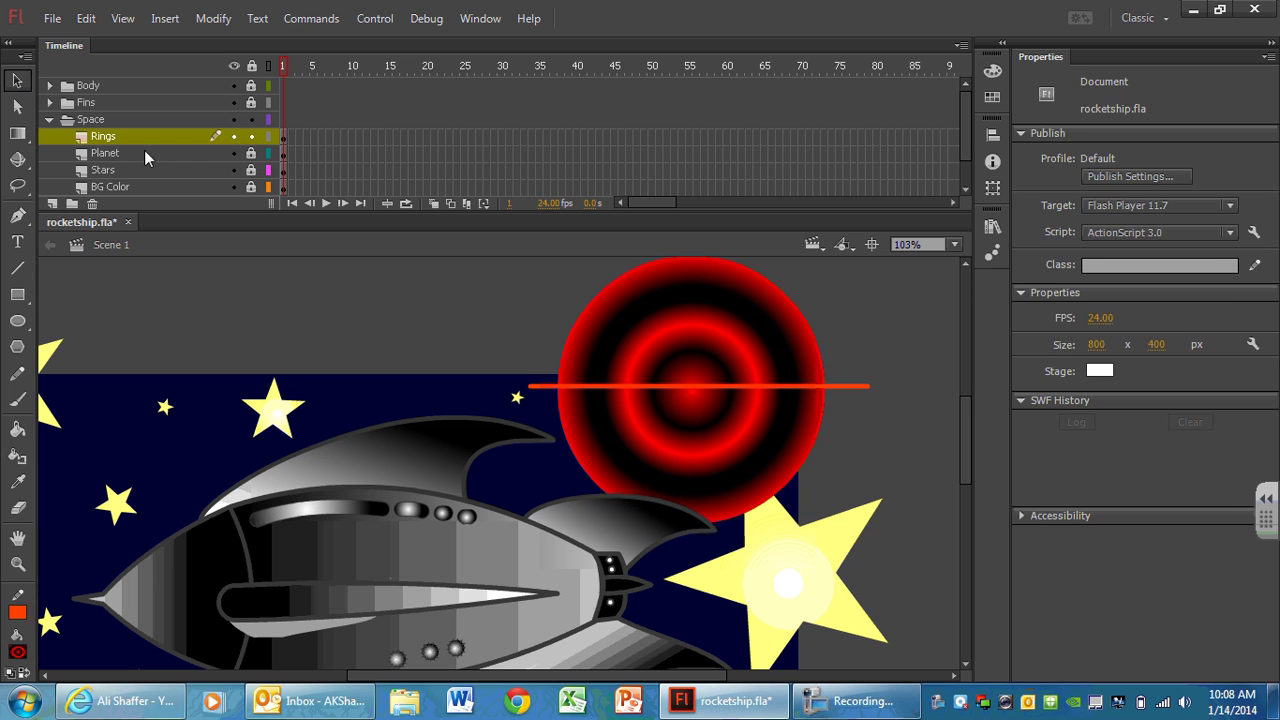
click(638, 388)
drag(1098, 267, 1108, 265)
click(530, 328)
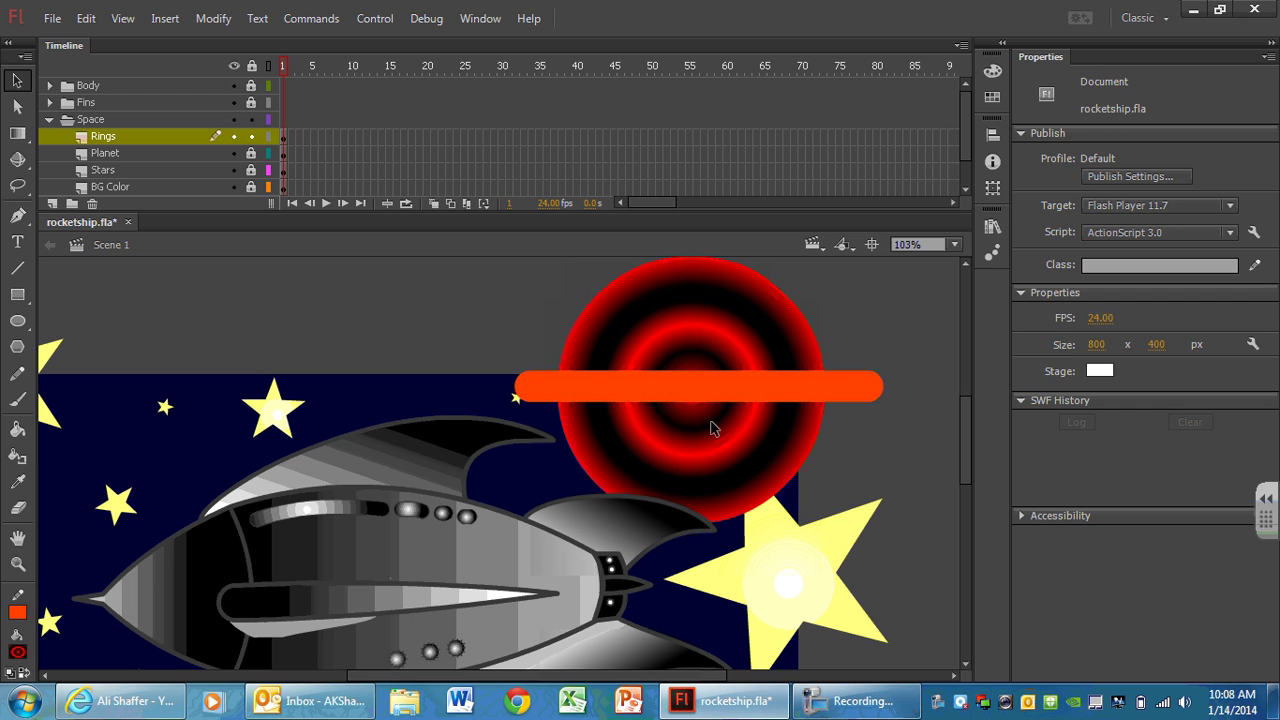
Bend the orange bar into a downward curve and shorten both ends.
drag(700, 394, 698, 434)
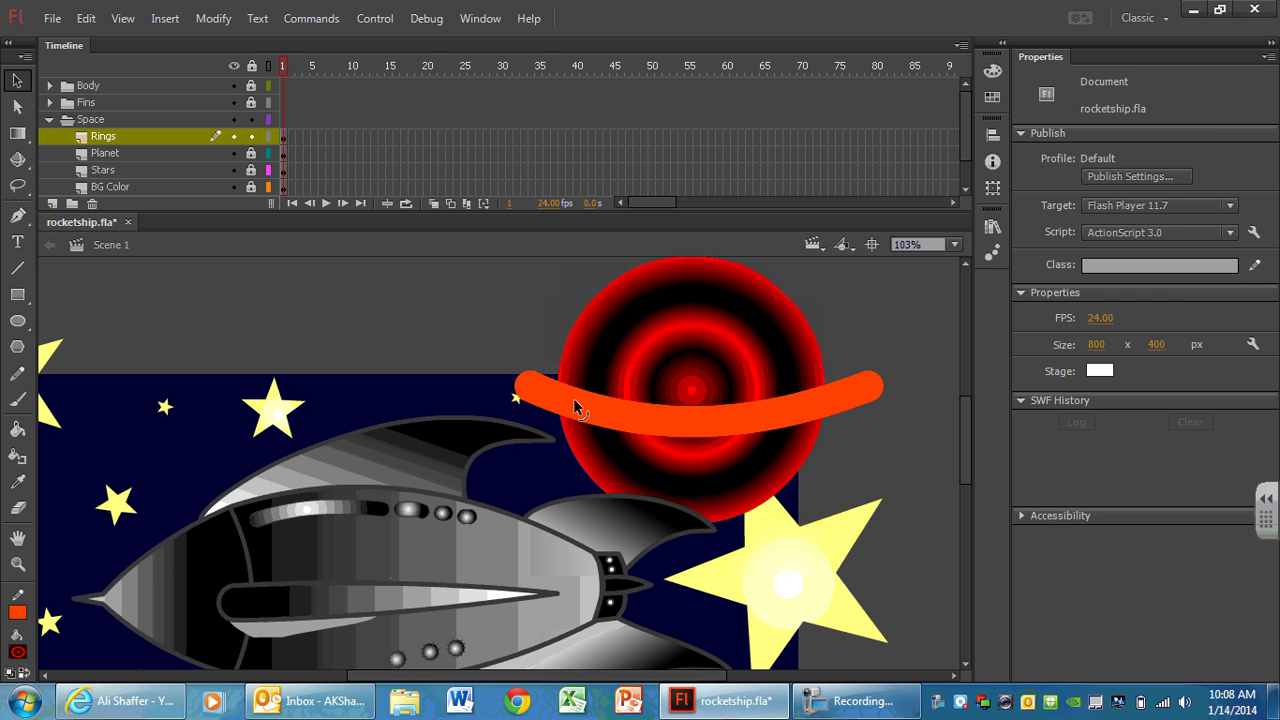
drag(520, 385, 550, 388)
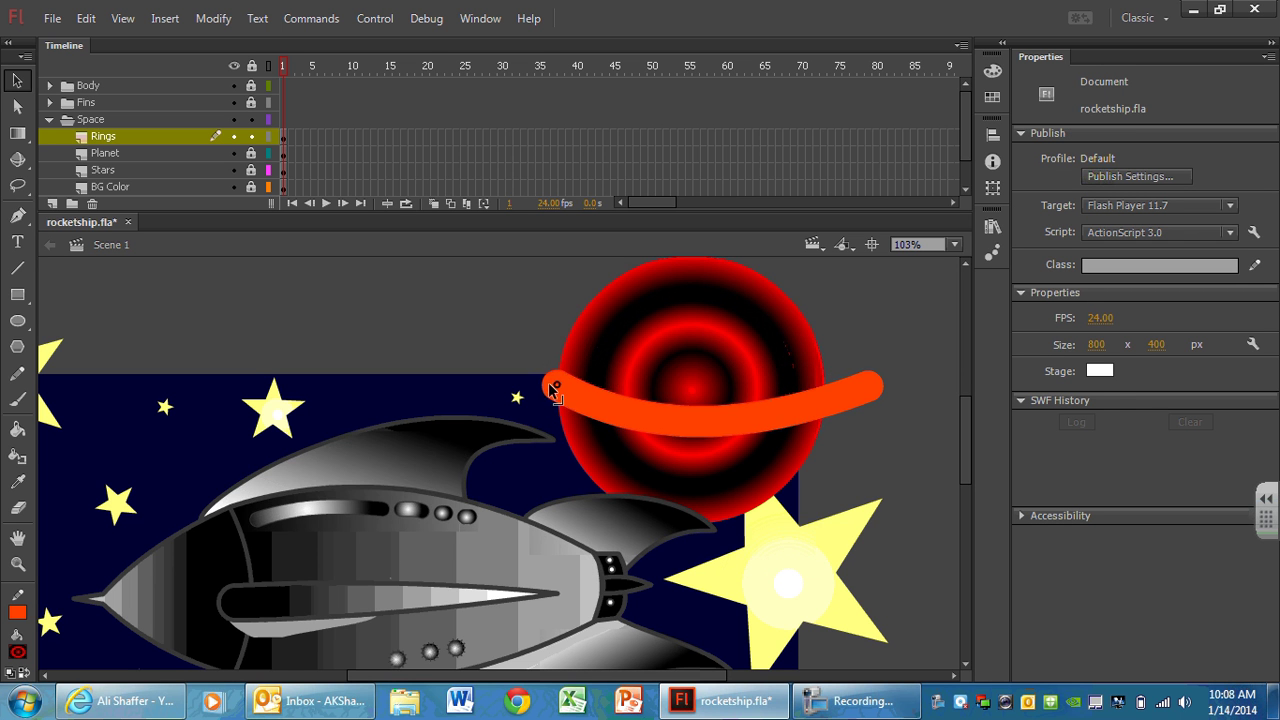
drag(880, 390, 840, 396)
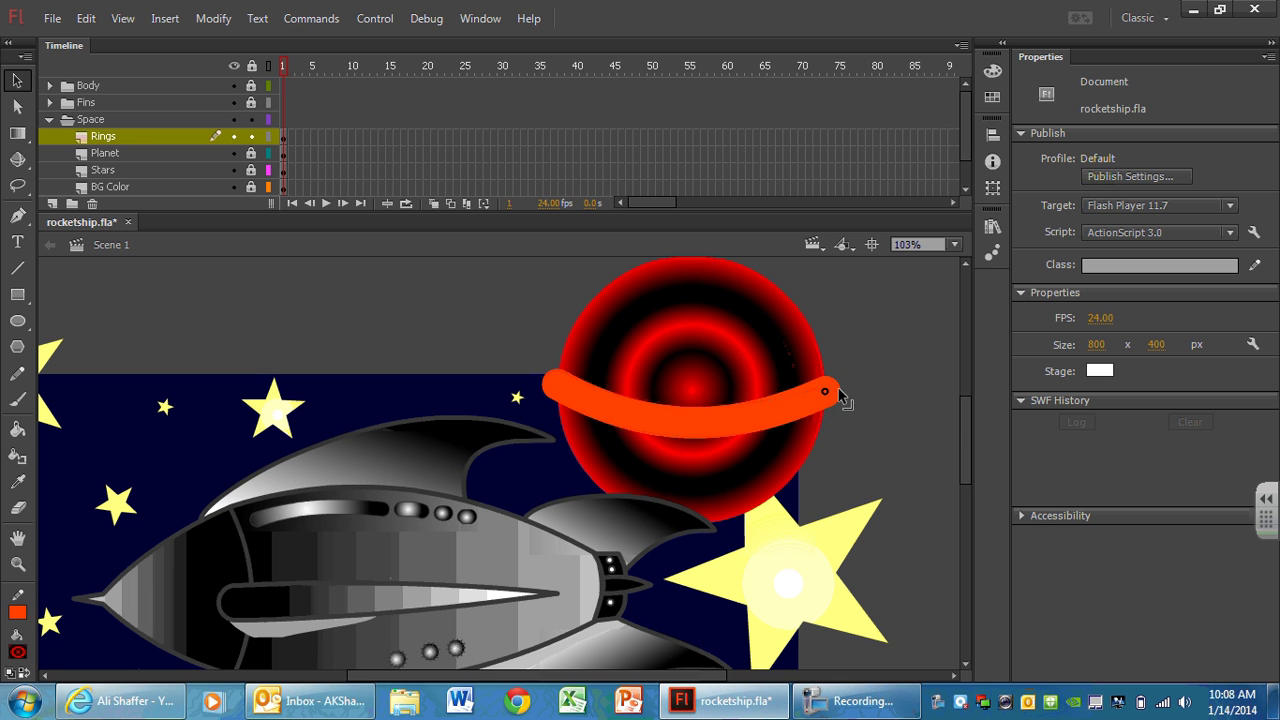
drag(701, 410, 703, 414)
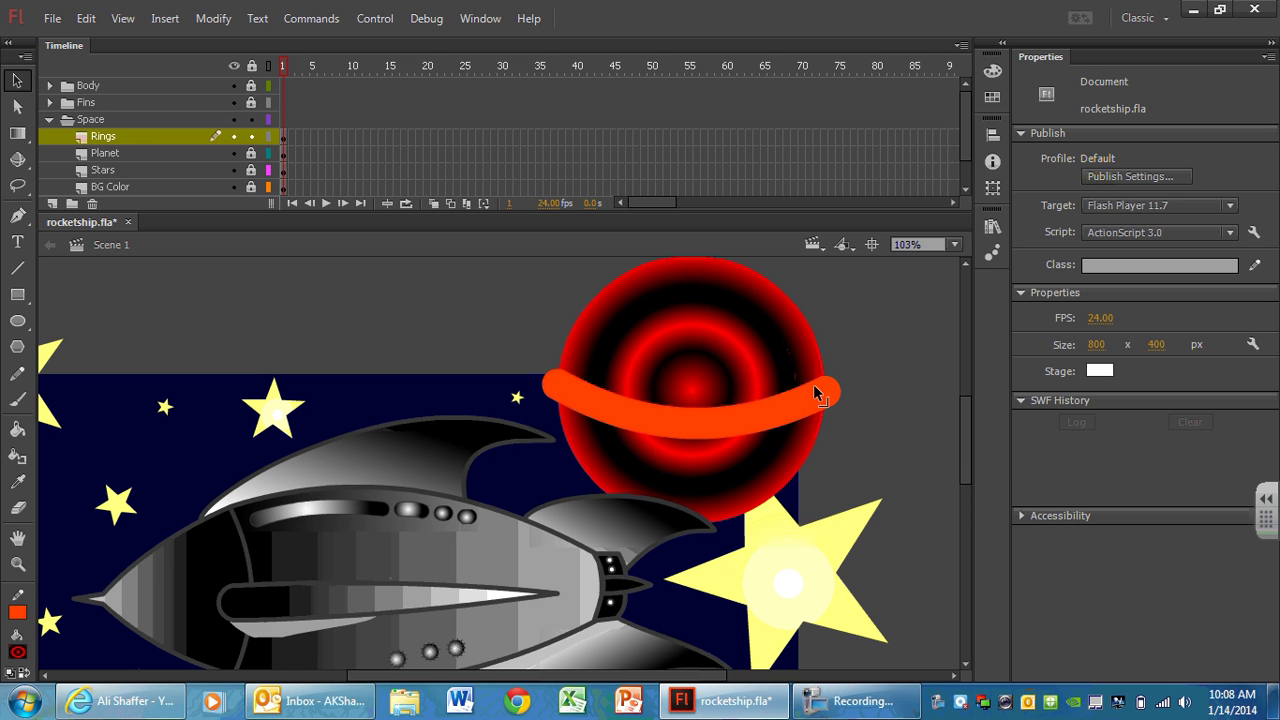
Drop the ring band's fill Alpha to 80, then recolour it #999999 grey at 43%.
click(592, 408)
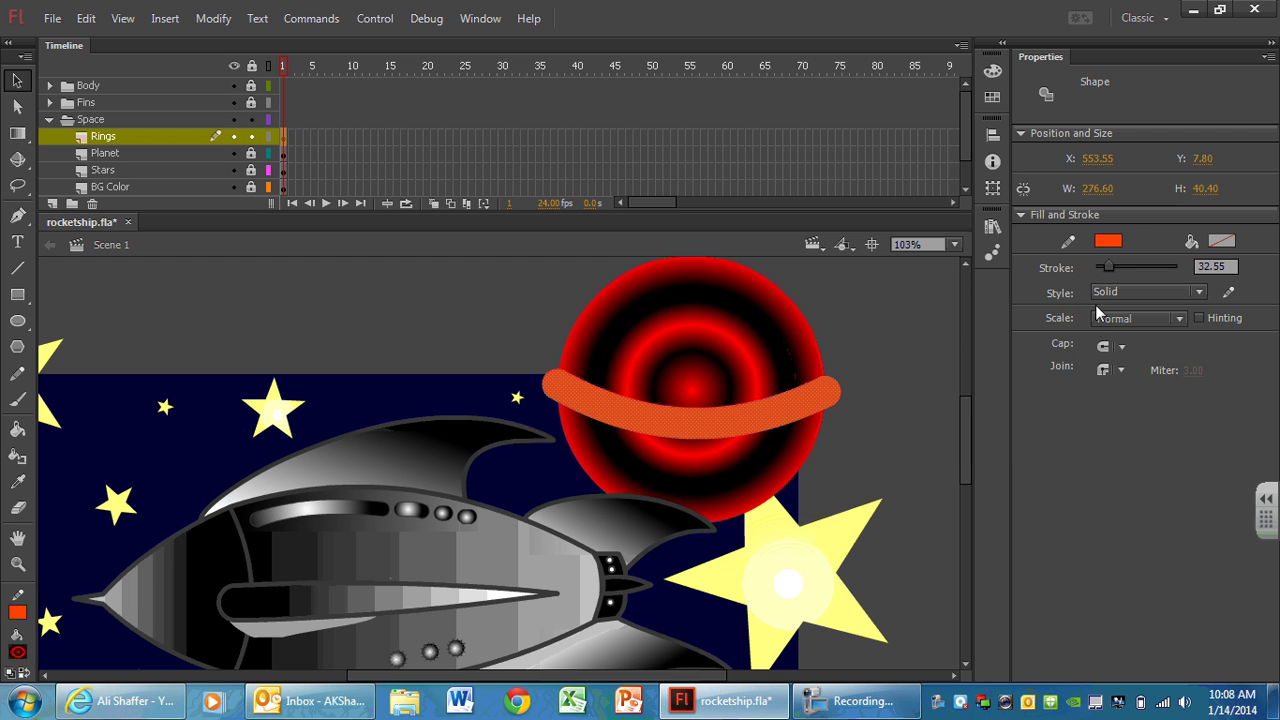
click(1108, 243)
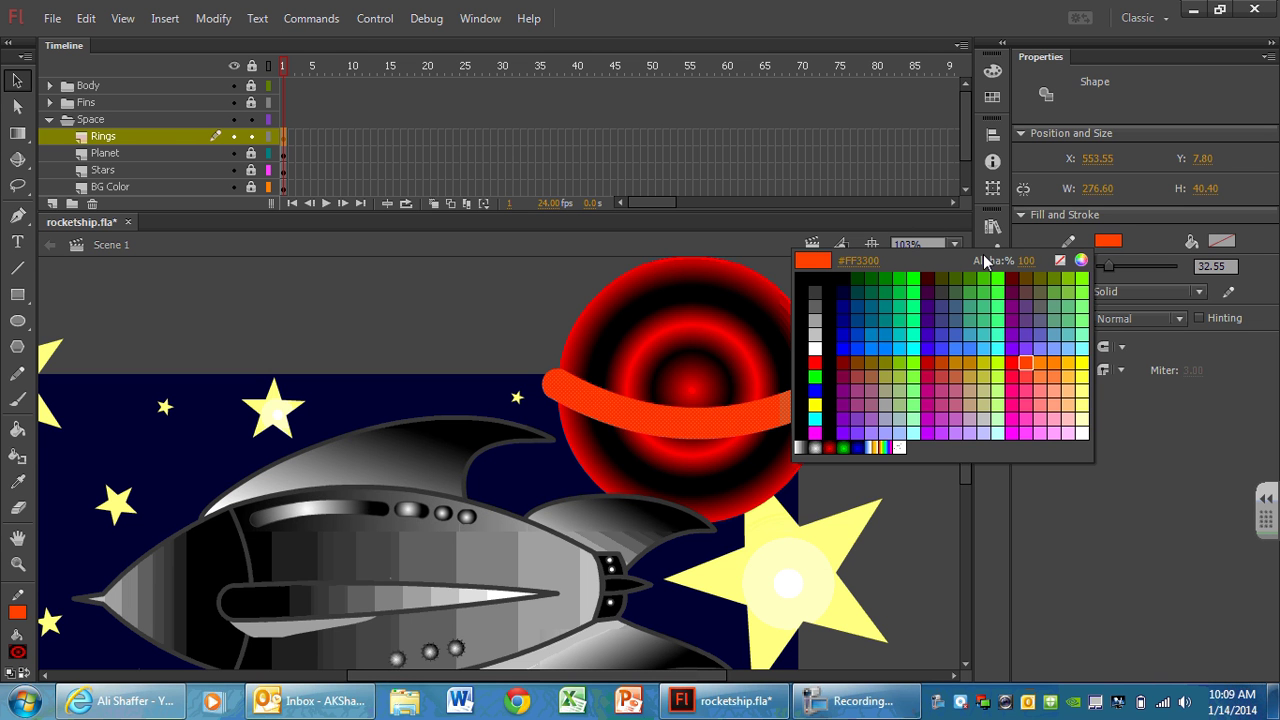
drag(985, 262, 1018, 262)
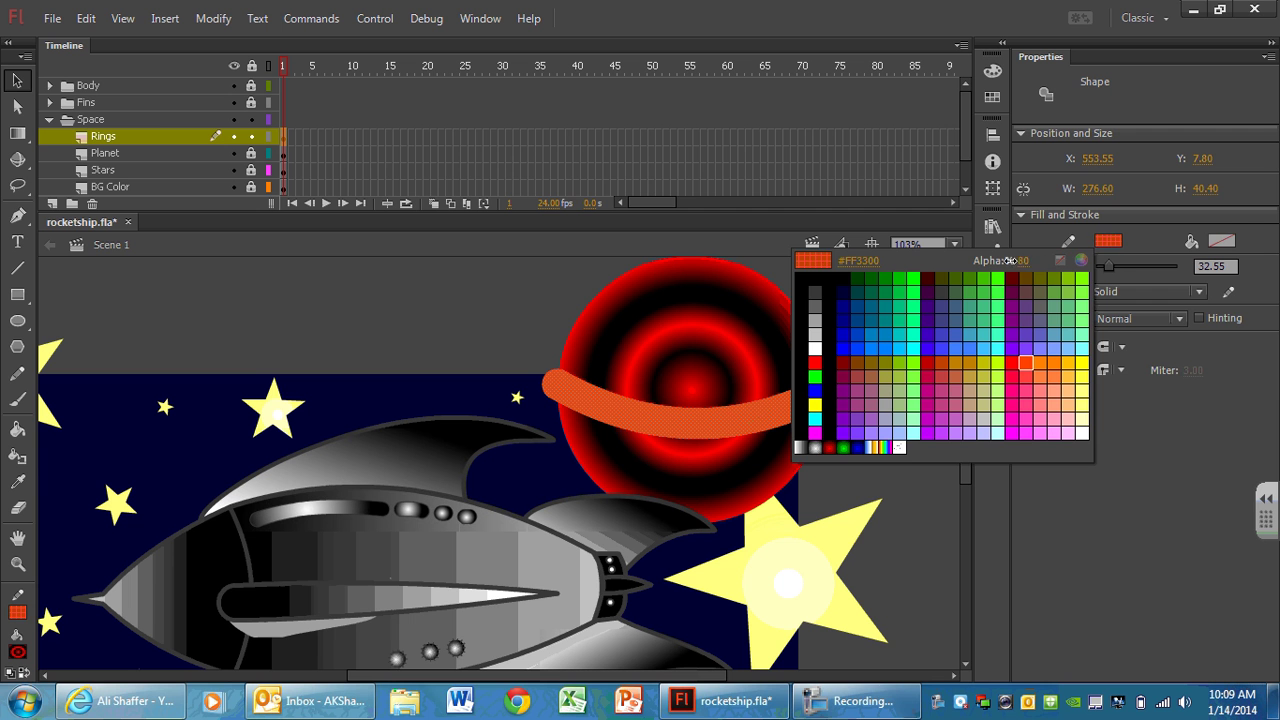
key(Return)
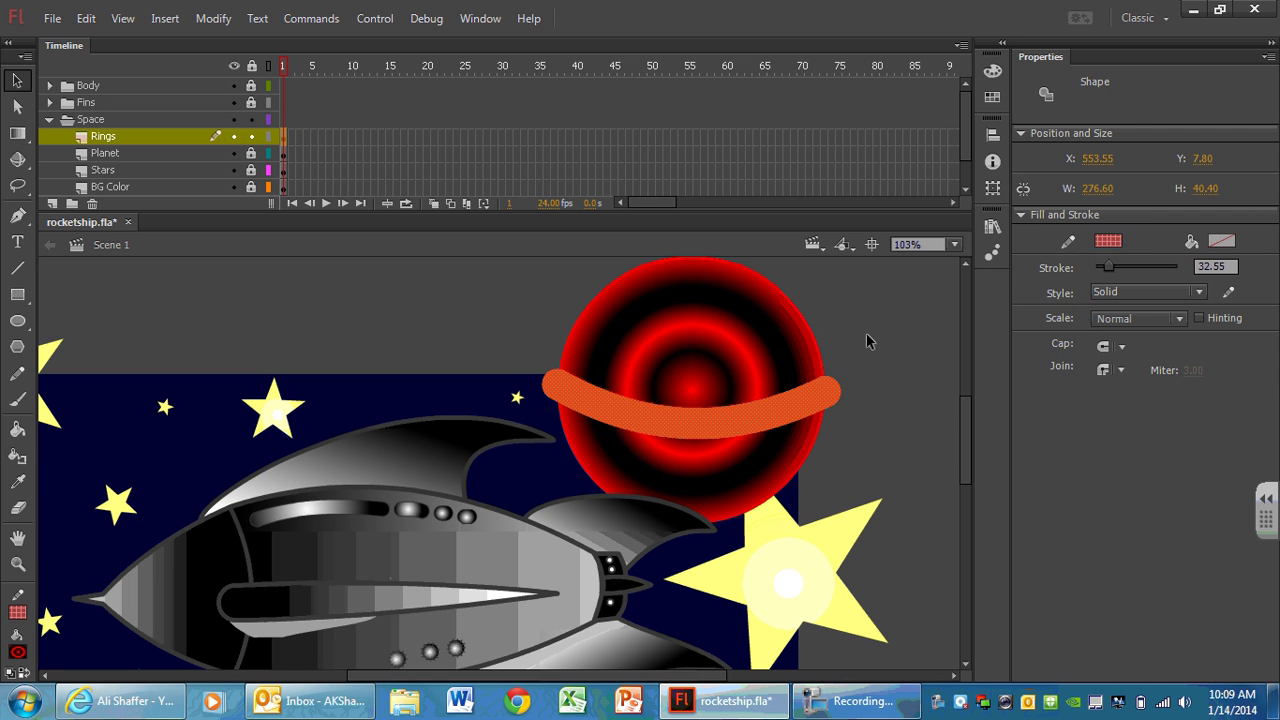
click(826, 418)
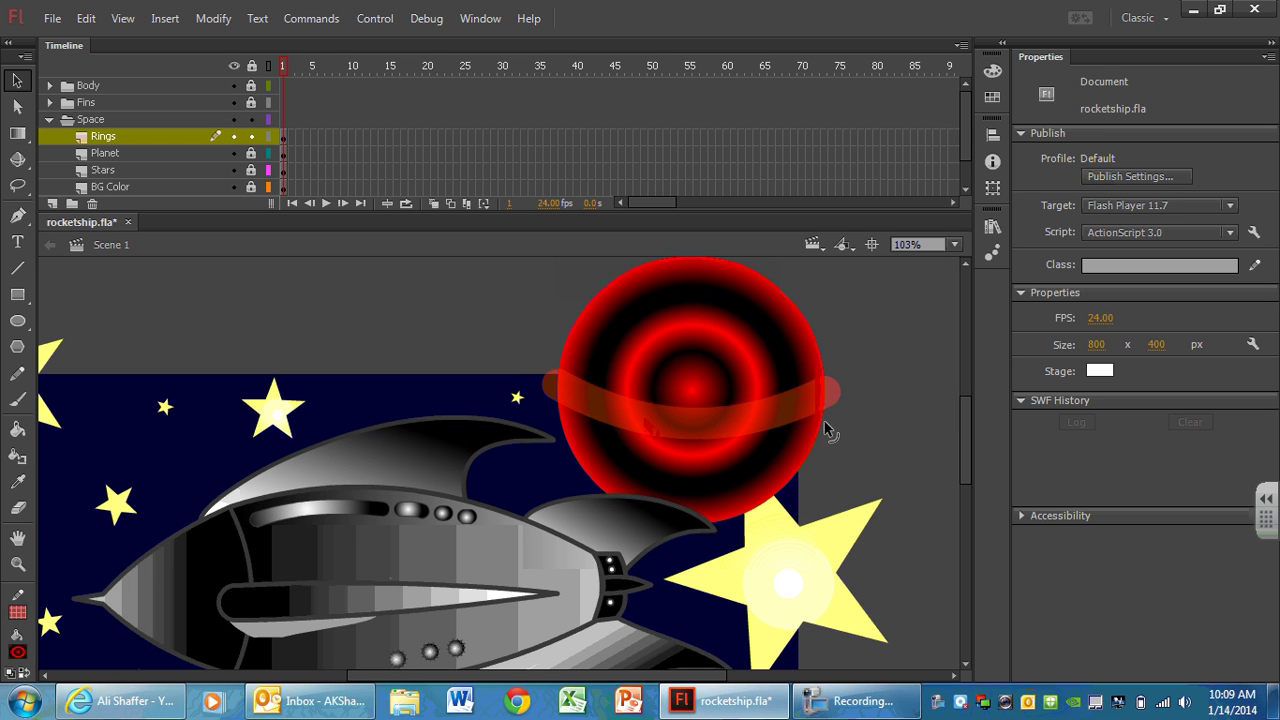
click(566, 394)
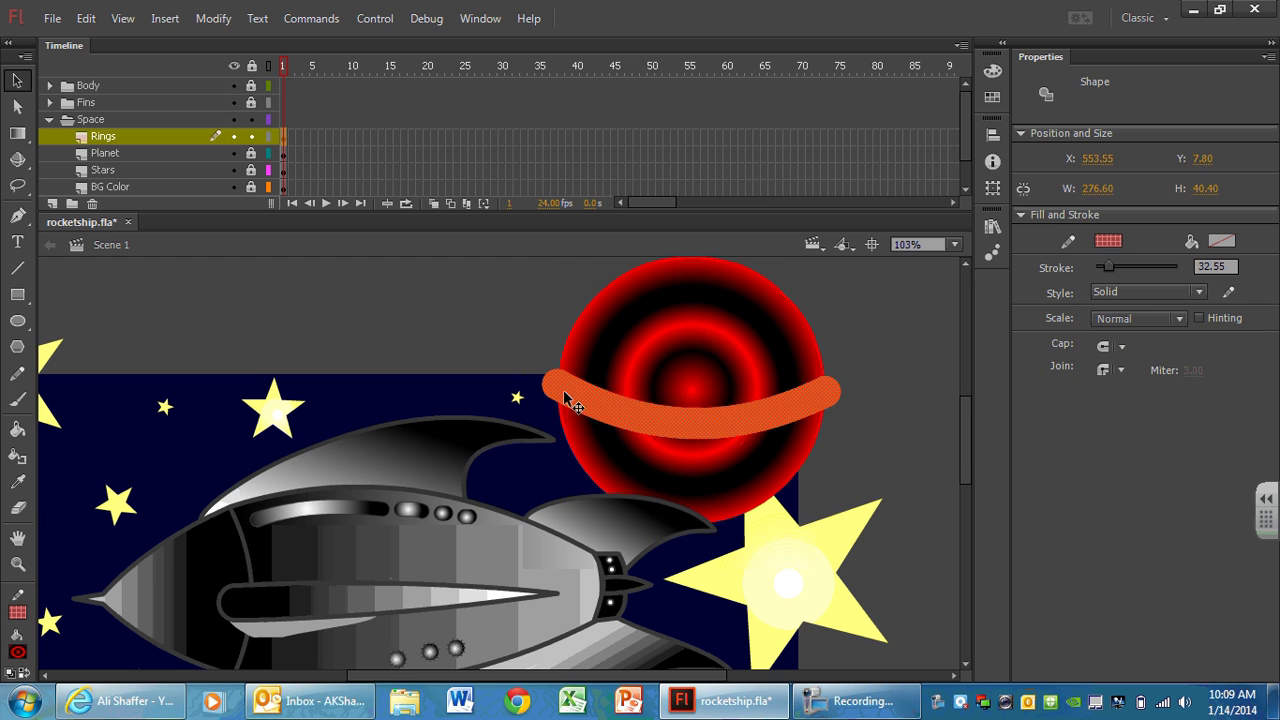
click(1108, 242)
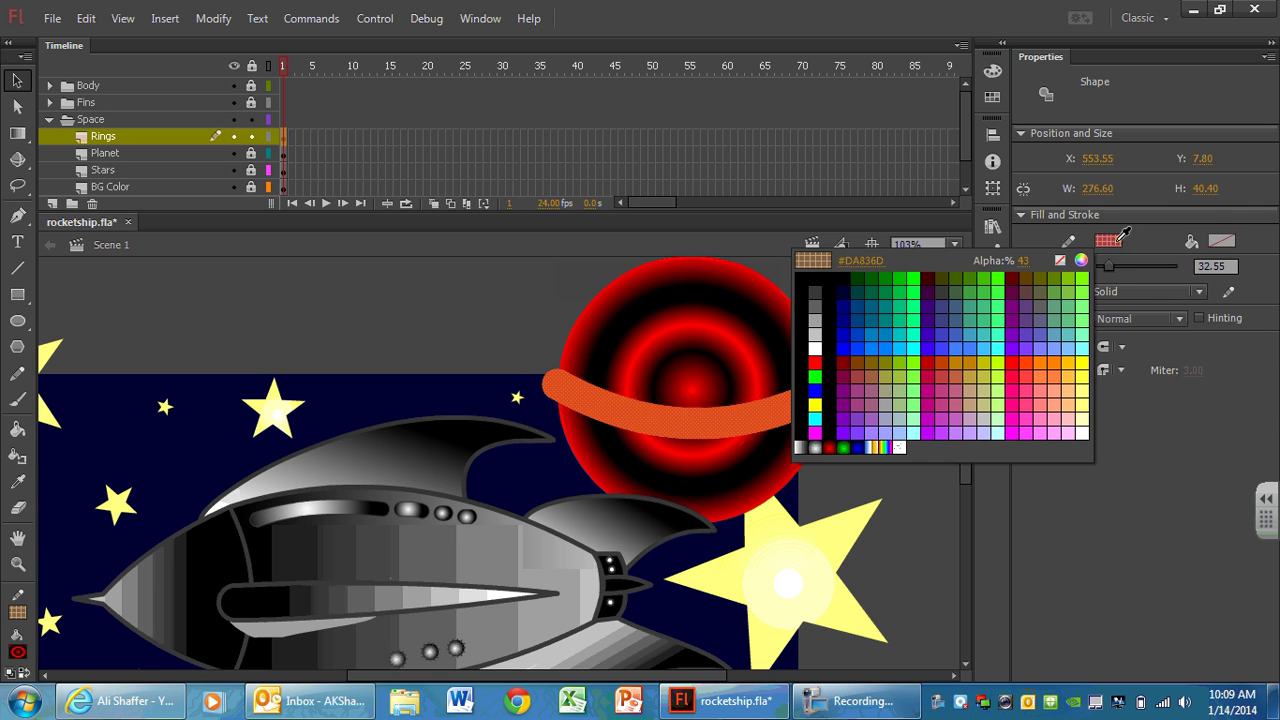
click(816, 333)
click(524, 313)
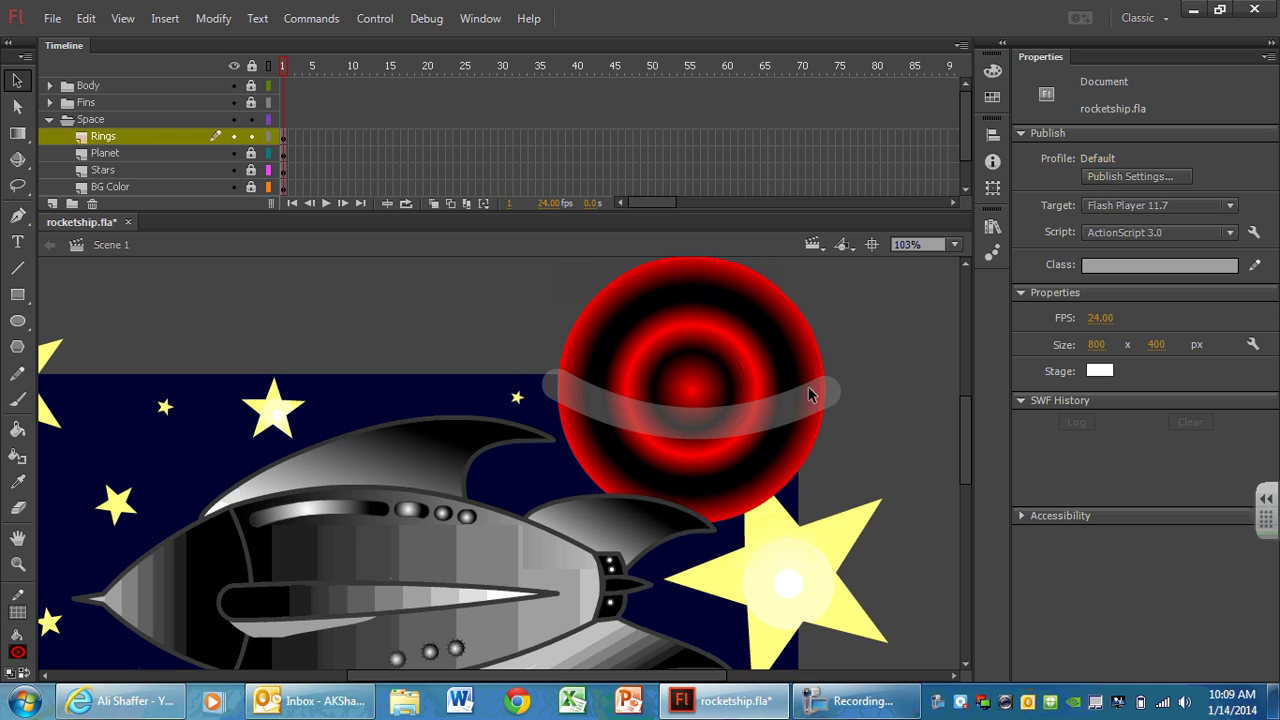
Alt-drag a copy of the grey ring lower and fill it orange #CC3300.
click(645, 420)
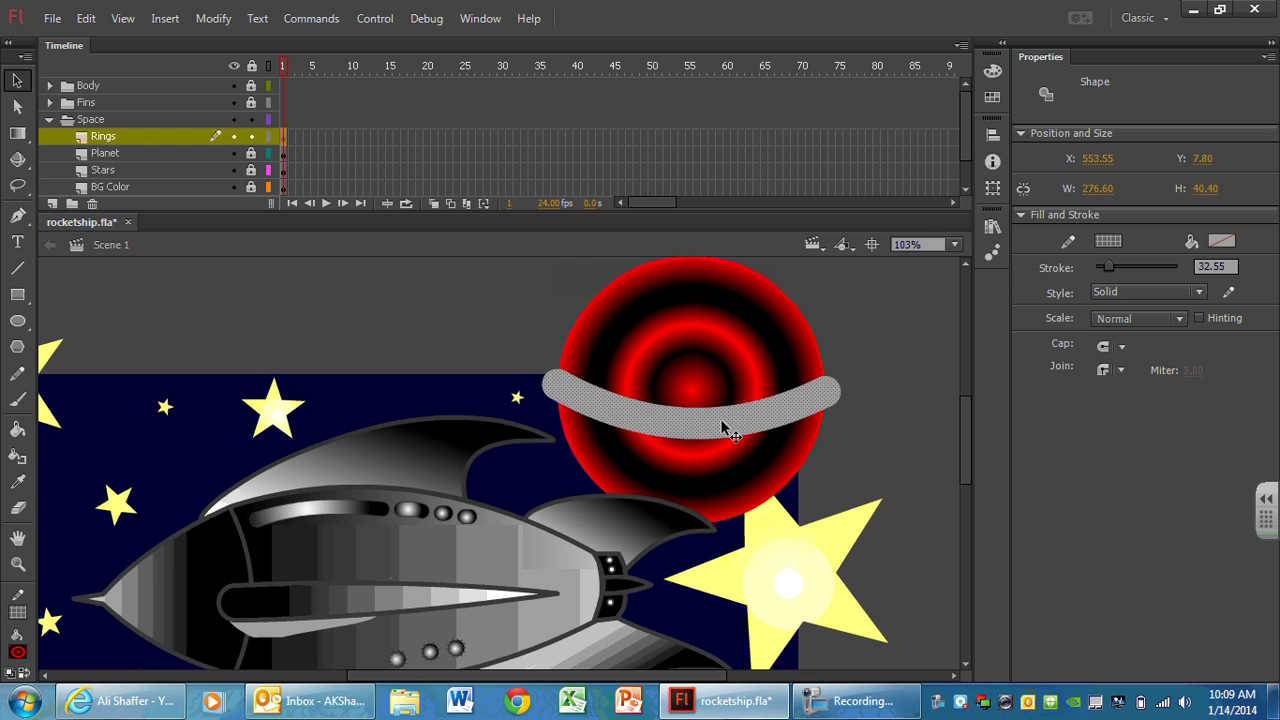
mouse_move(723, 426)
mouse_down()
mouse_move(723, 466)
mouse_move(734, 457)
mouse_up()
click(862, 368)
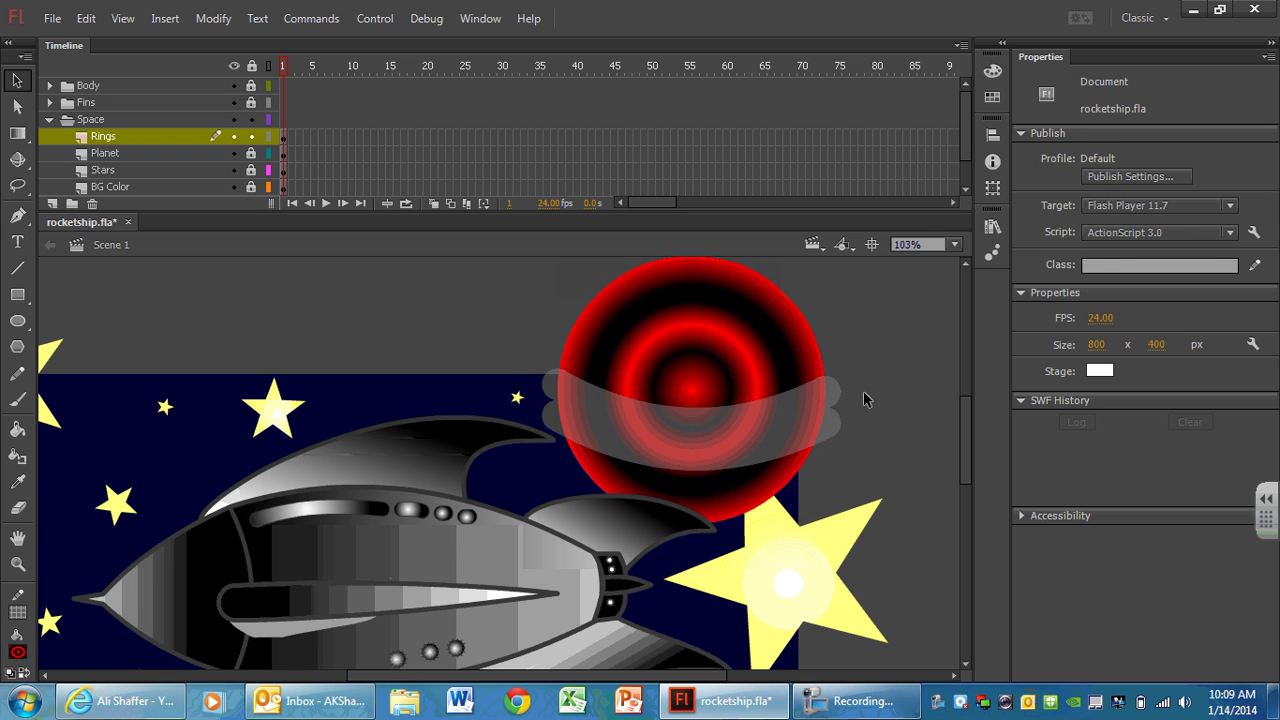
click(750, 449)
click(1108, 242)
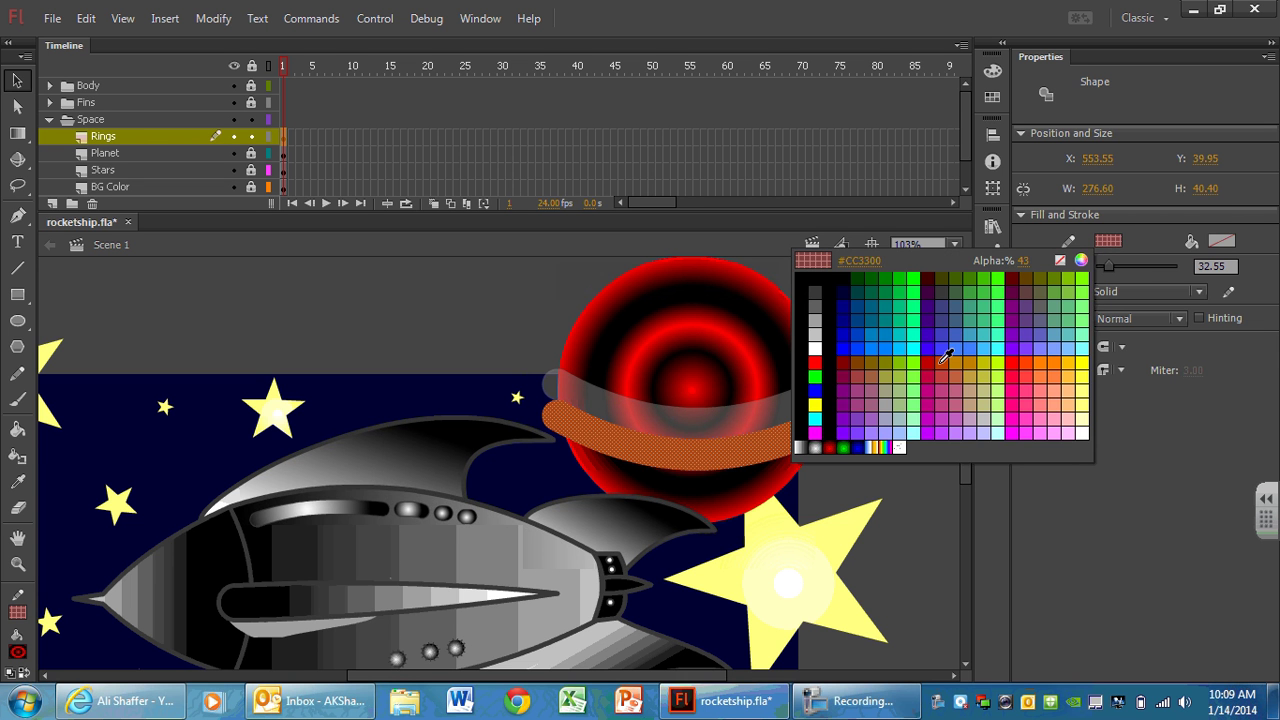
click(945, 357)
click(851, 380)
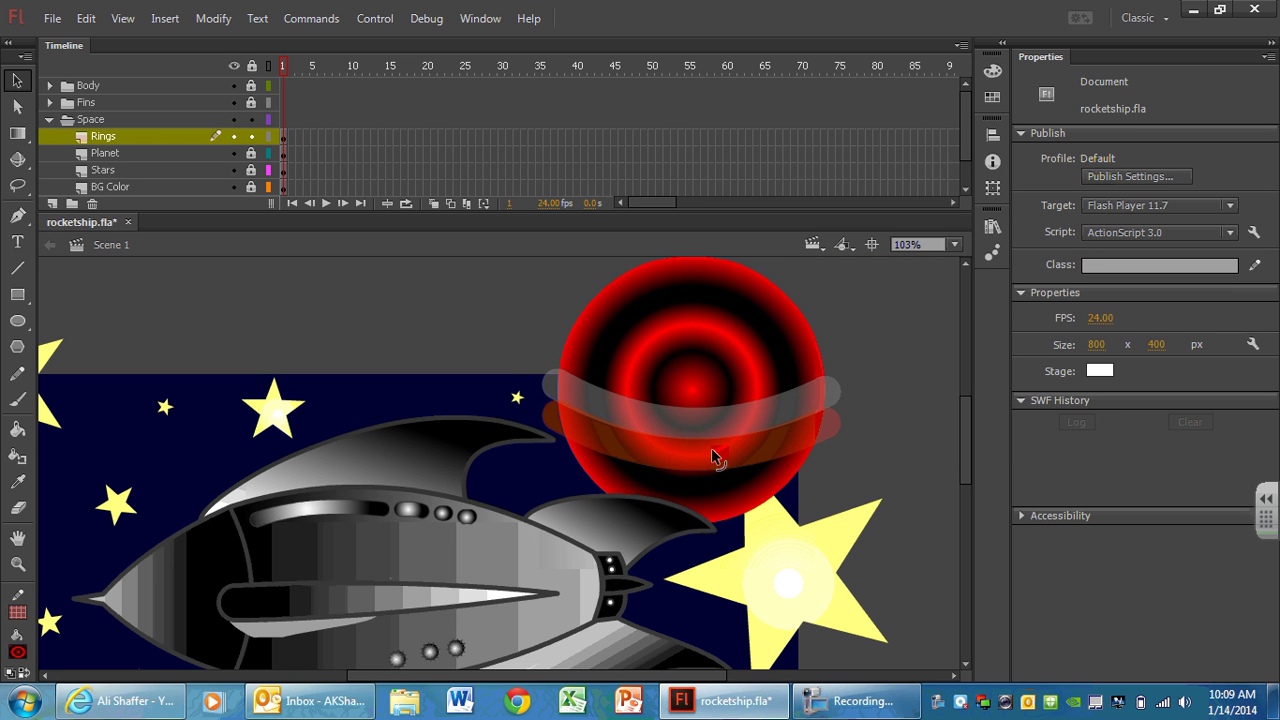
drag(714, 457, 717, 440)
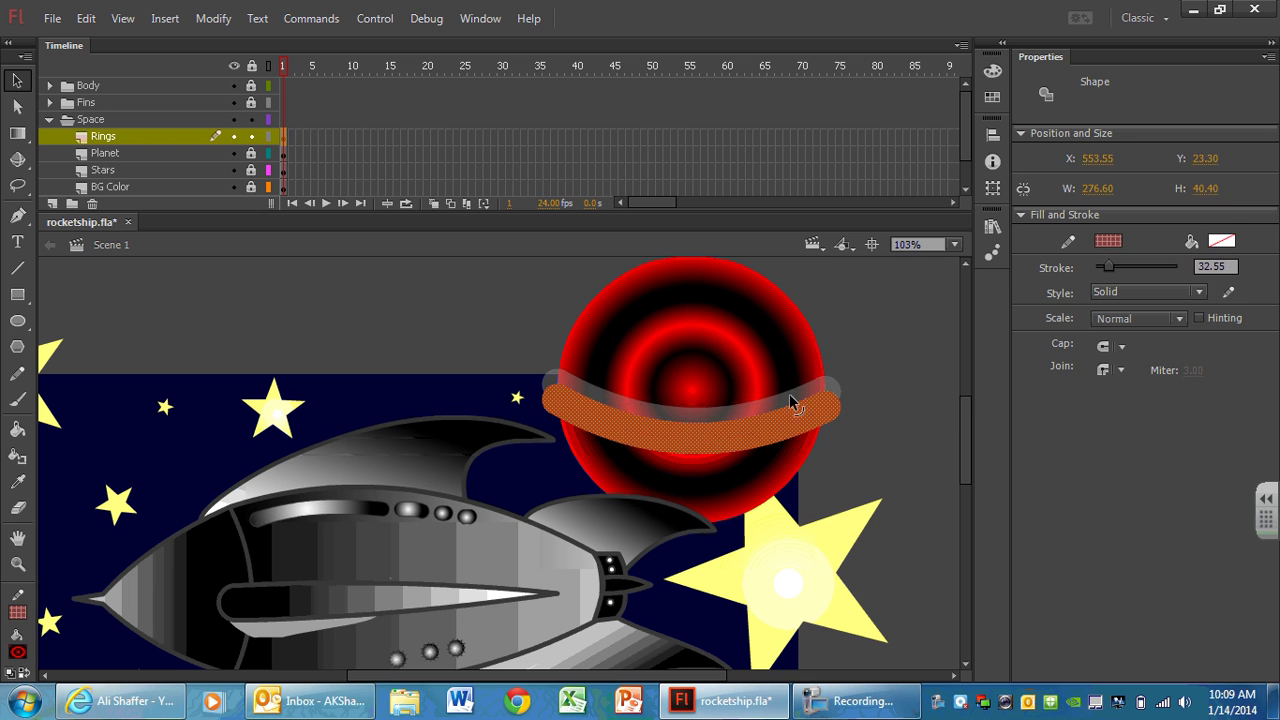
click(898, 352)
Duplicate the orange ring further down, fill it dark red #660000, and move it closer.
click(749, 410)
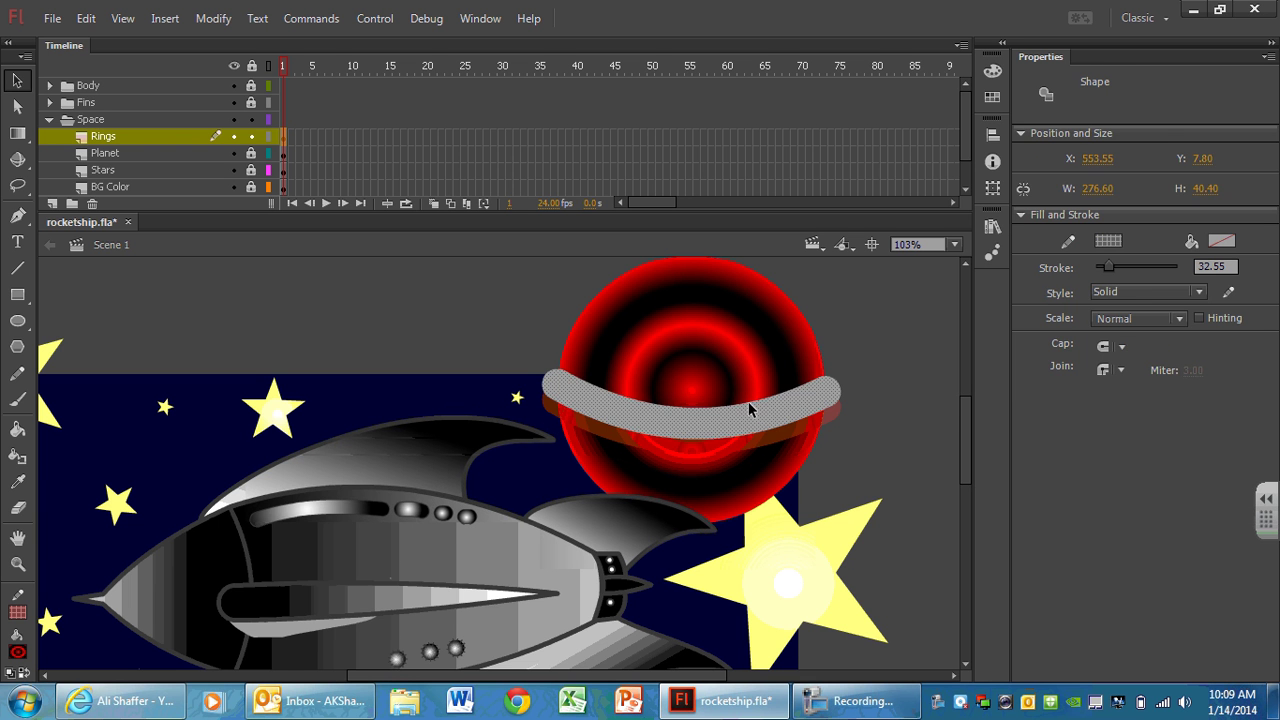
click(746, 436)
click(892, 342)
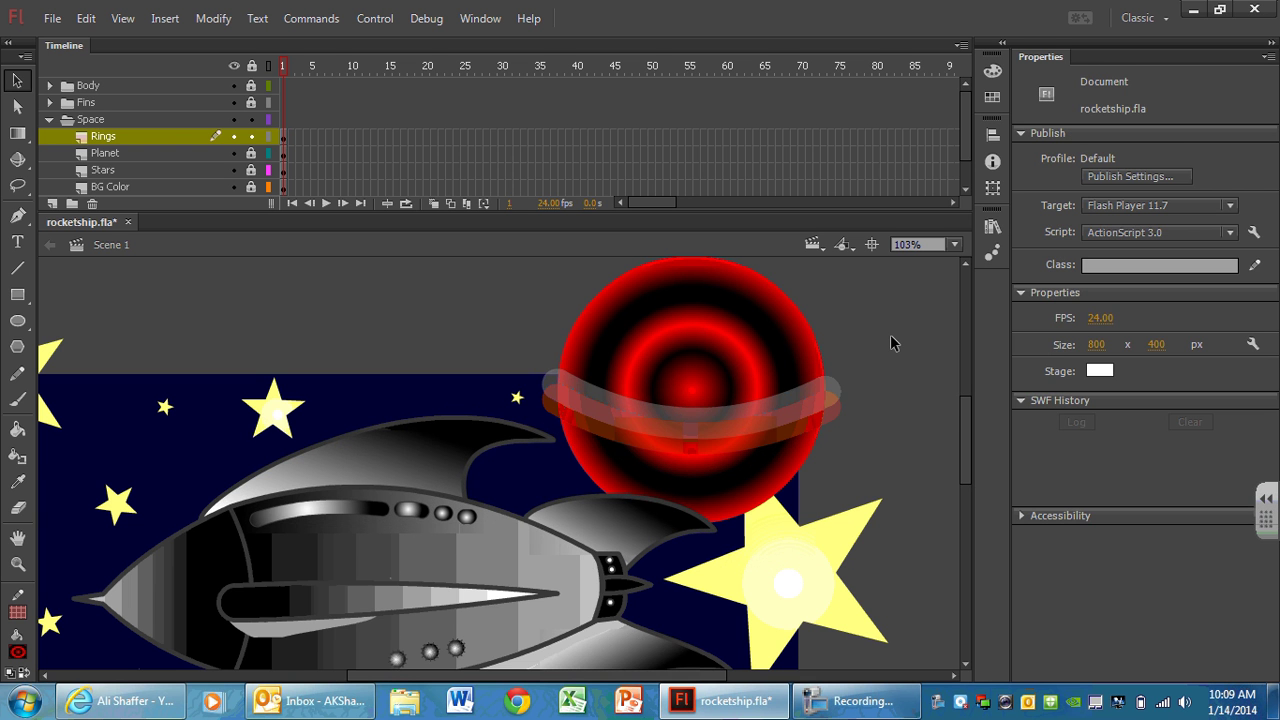
click(757, 422)
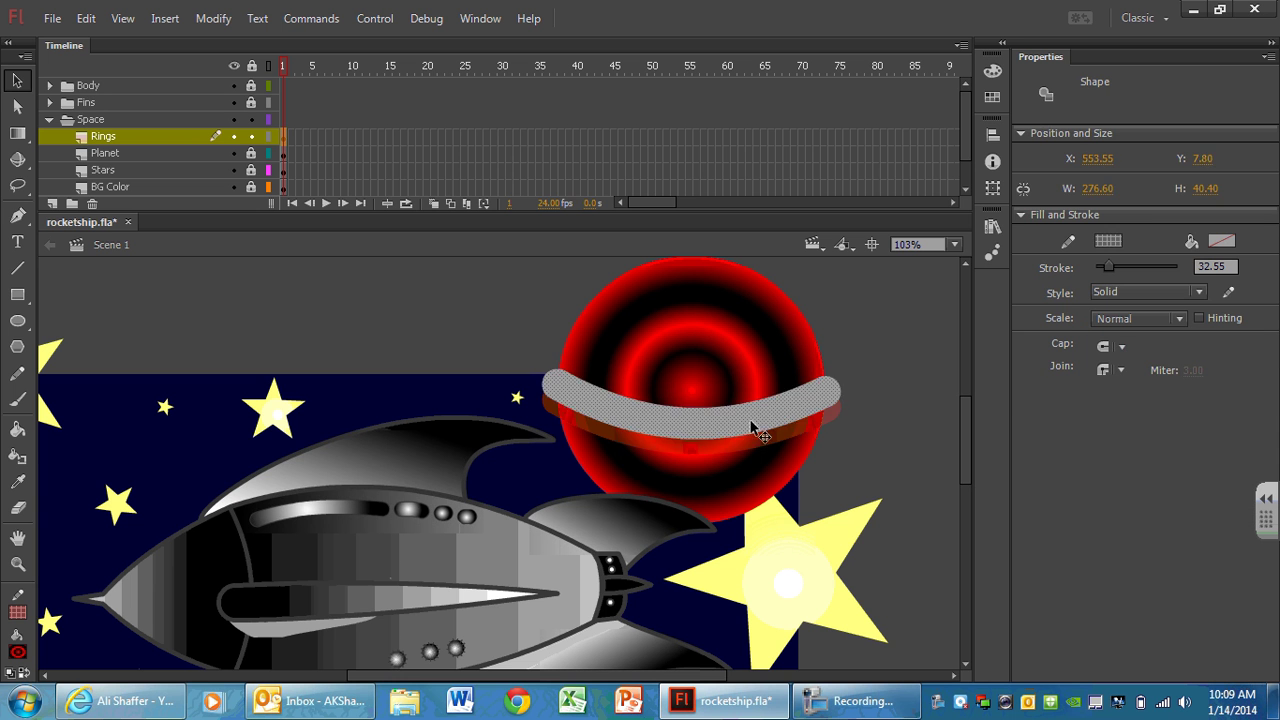
click(740, 447)
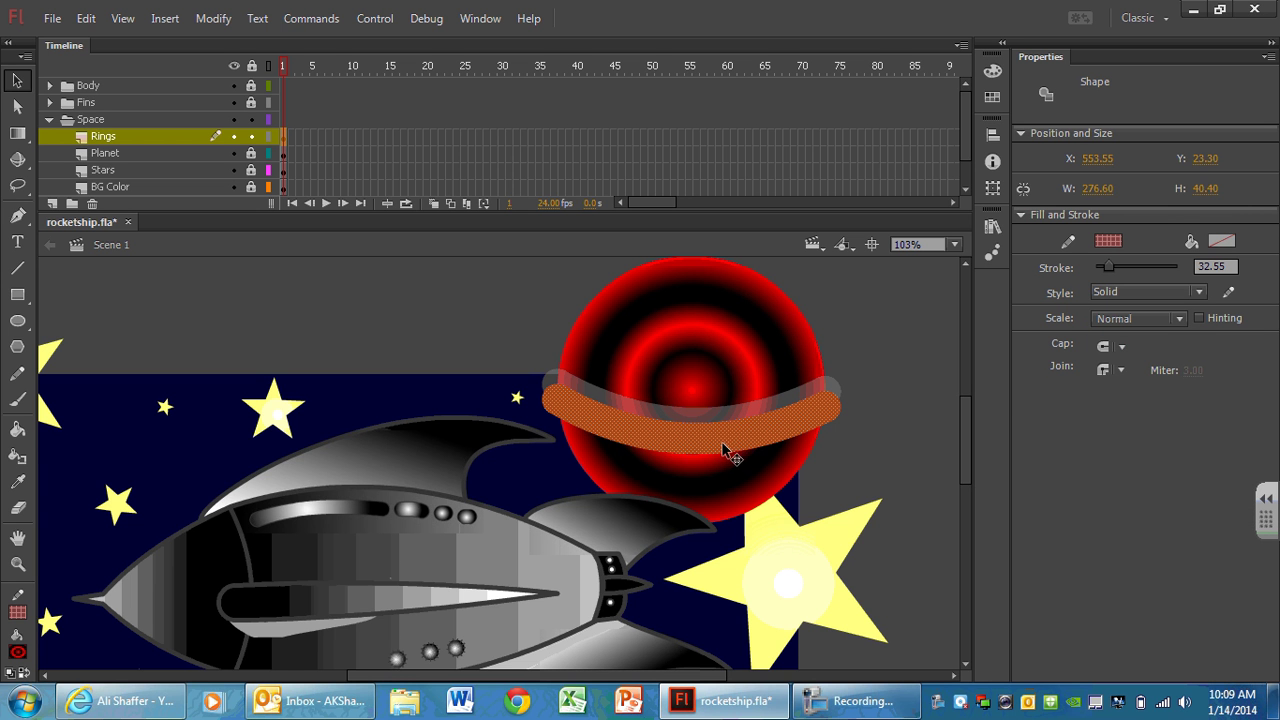
drag(730, 452, 735, 496)
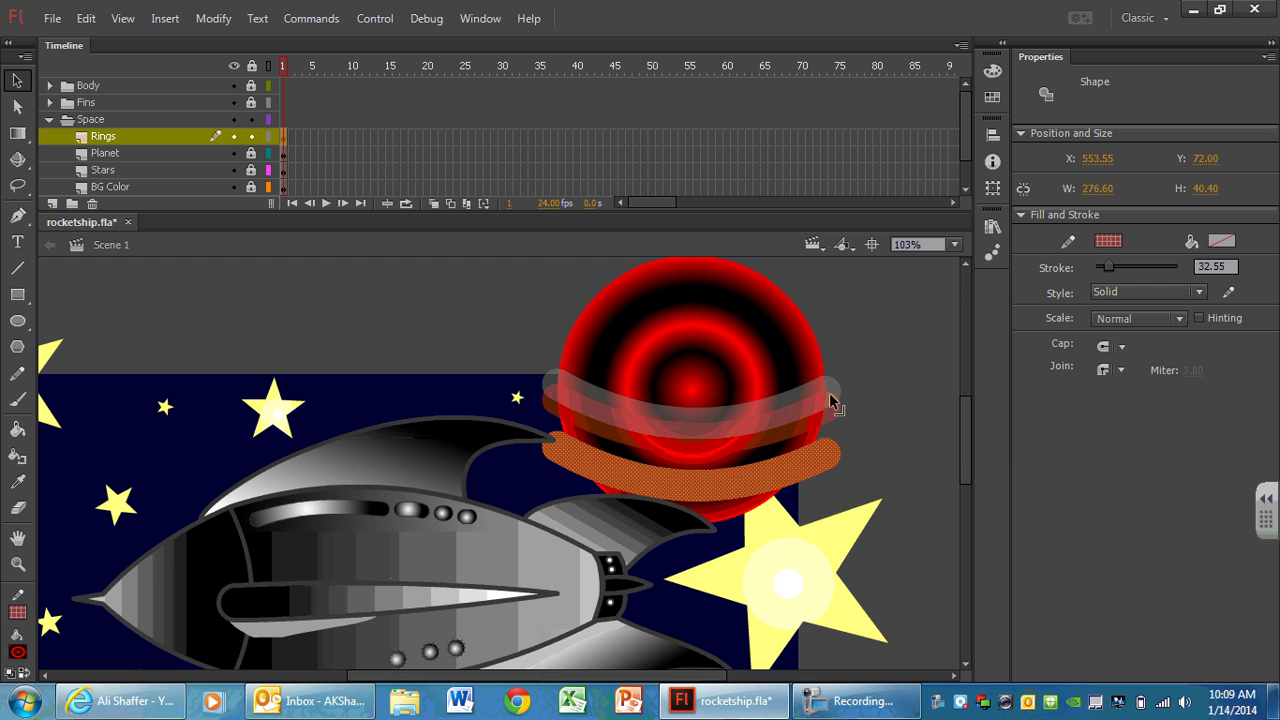
click(1108, 241)
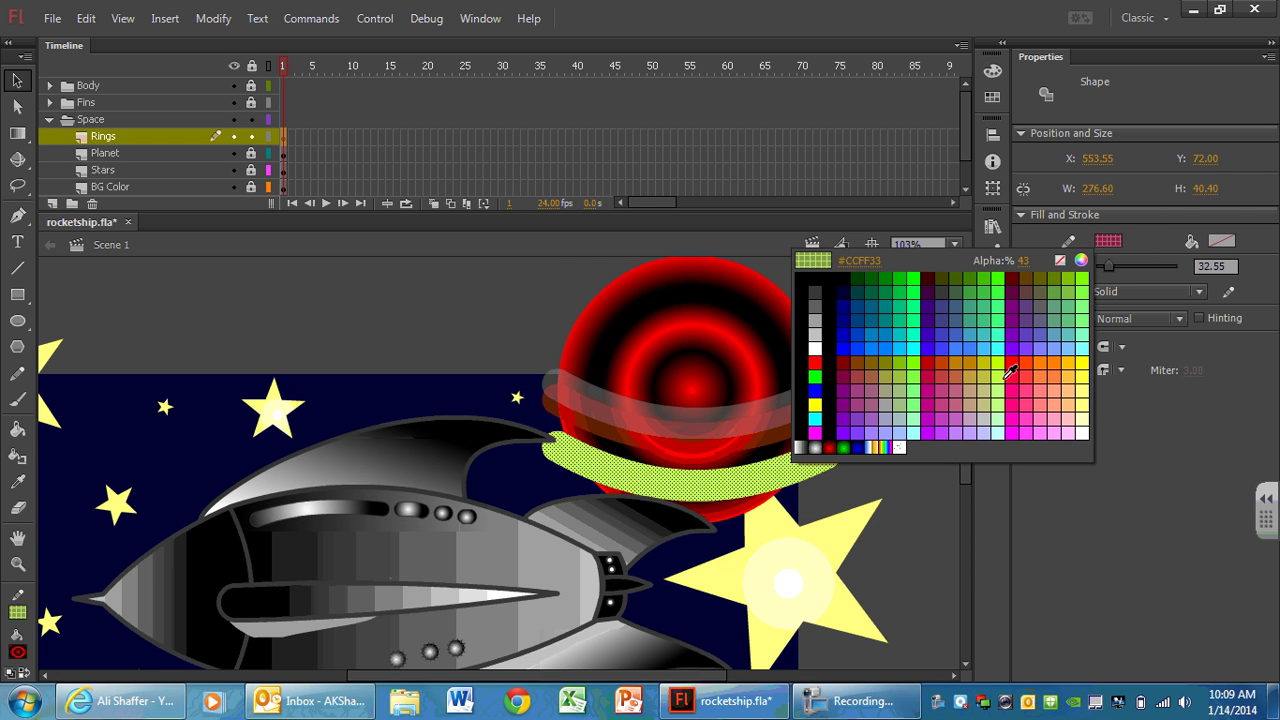
click(1016, 277)
click(826, 436)
click(710, 495)
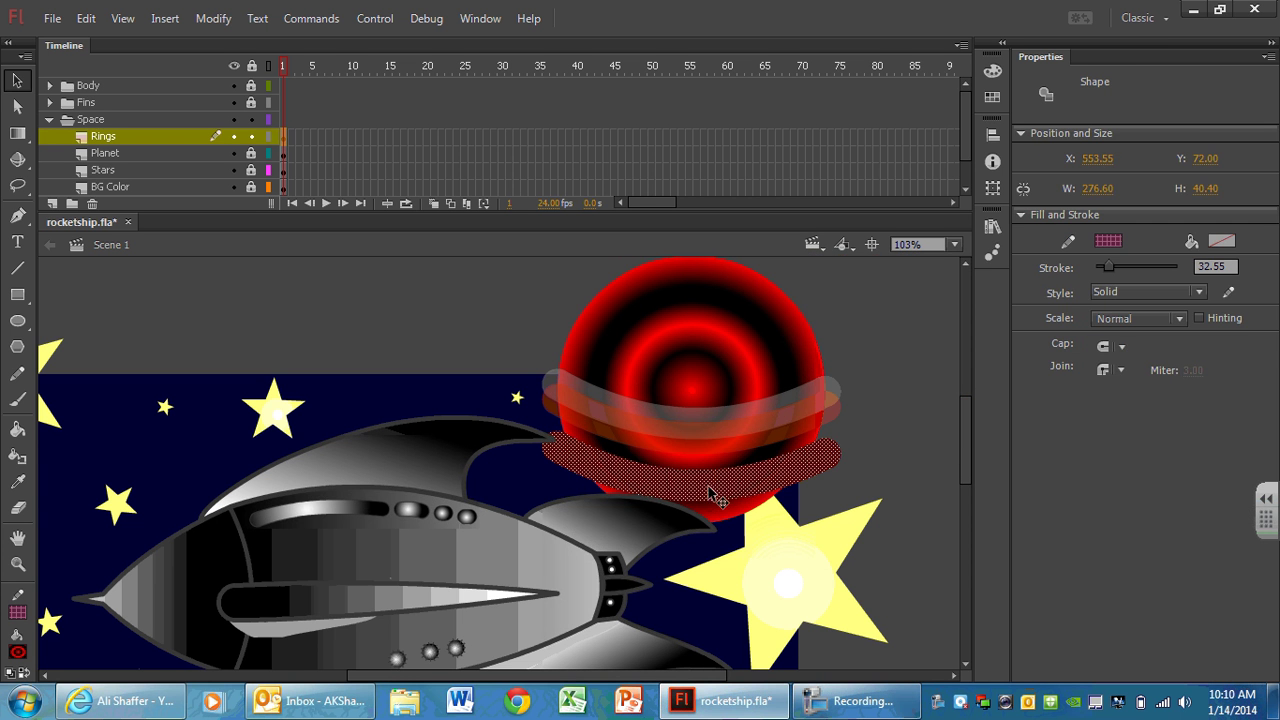
drag(707, 492, 711, 472)
click(878, 356)
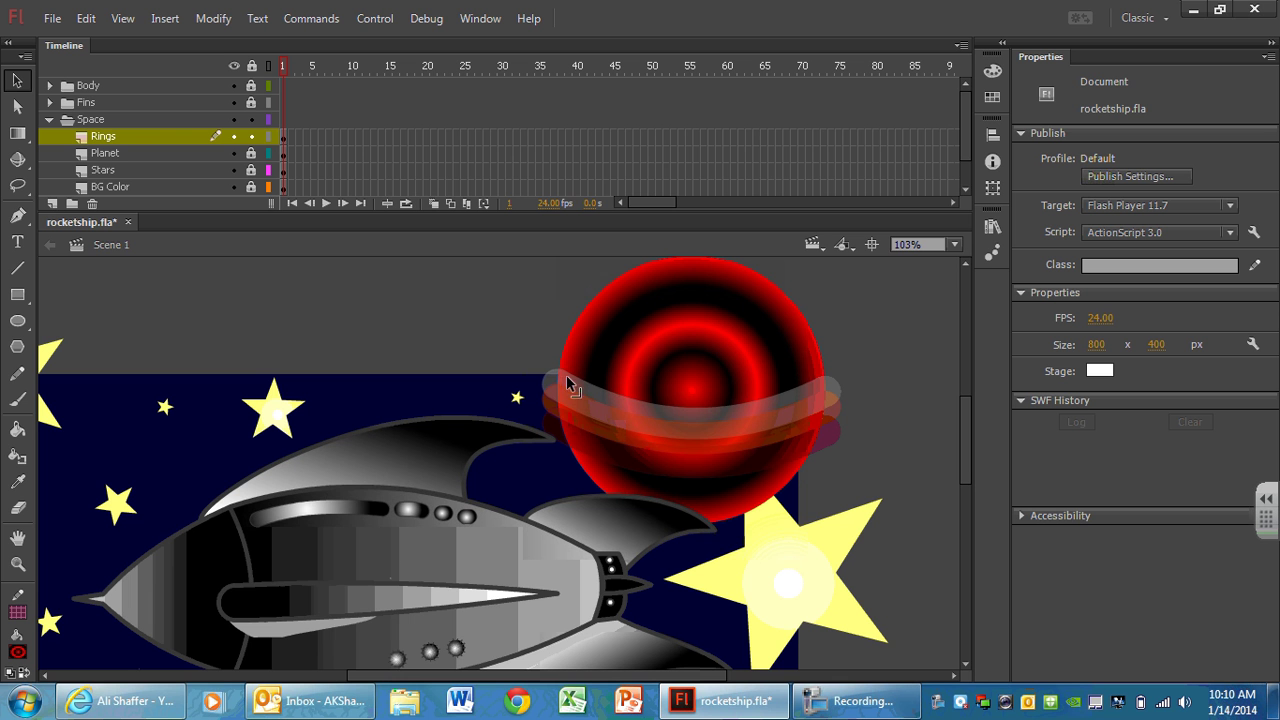
Reshape the lower ring's ends and edges with the Selection tool so it curves around the planet.
drag(548, 400, 551, 407)
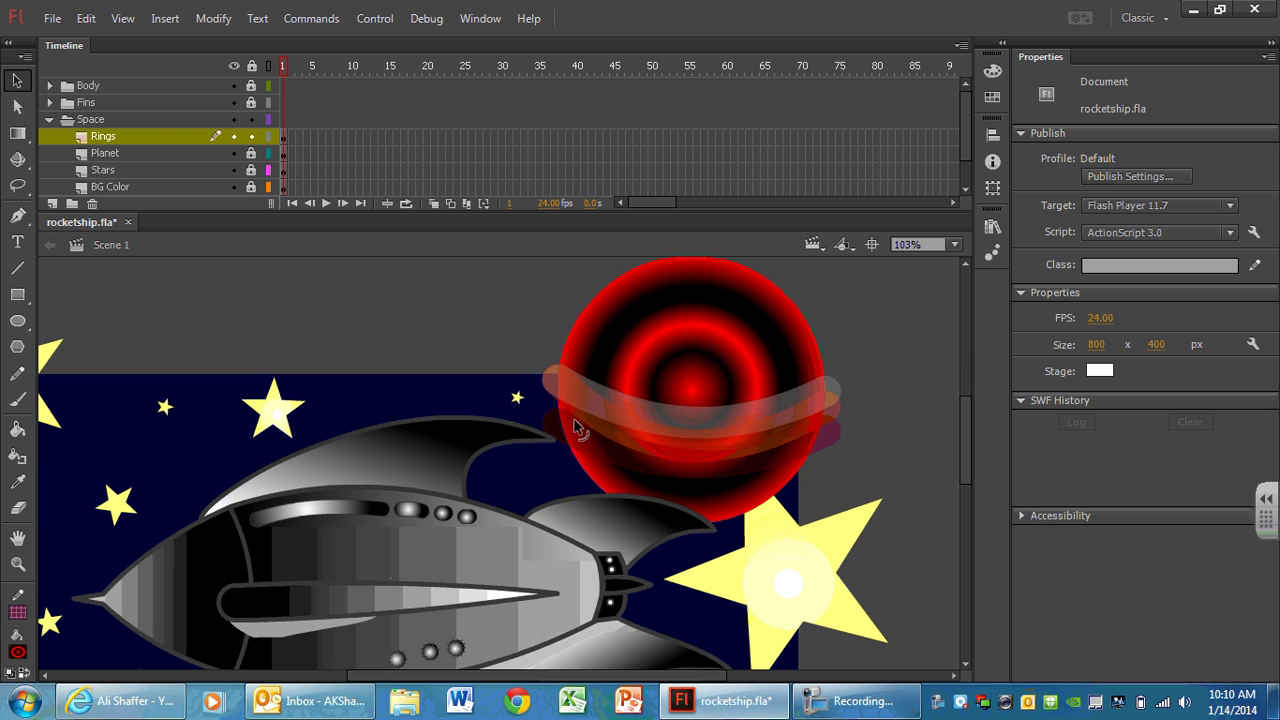
drag(560, 434, 550, 398)
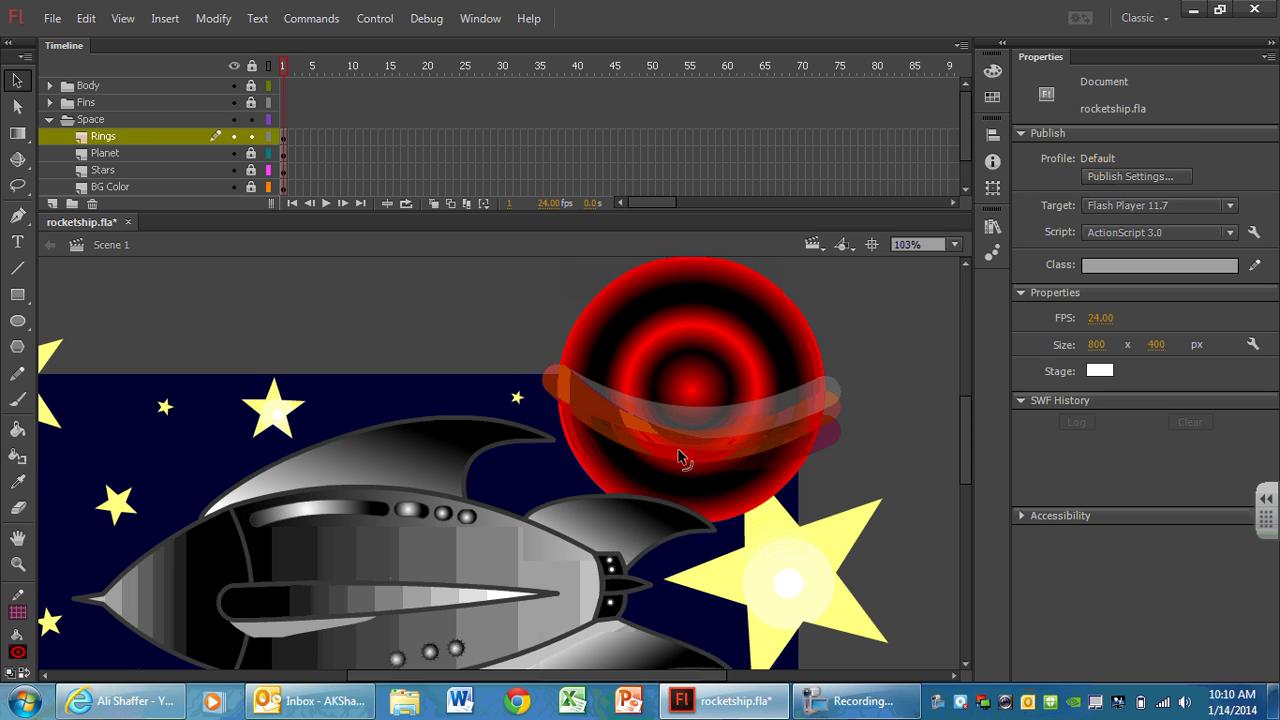
drag(680, 451, 681, 469)
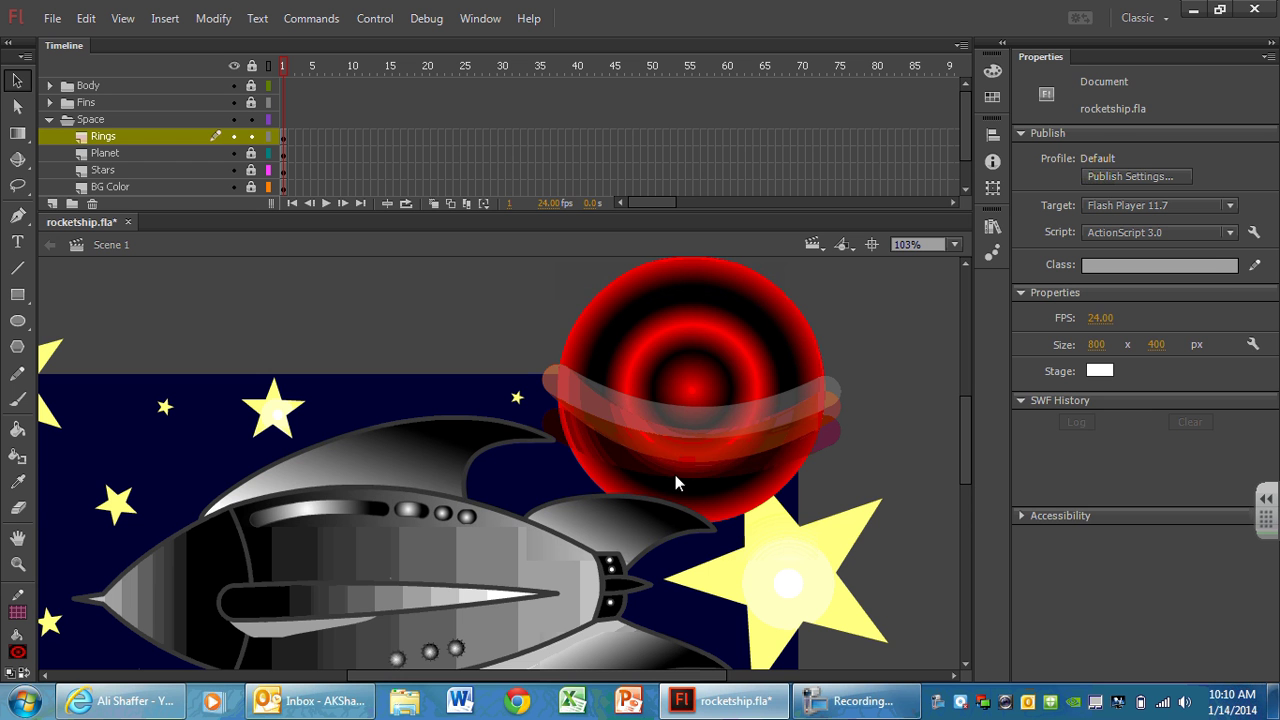
click(672, 470)
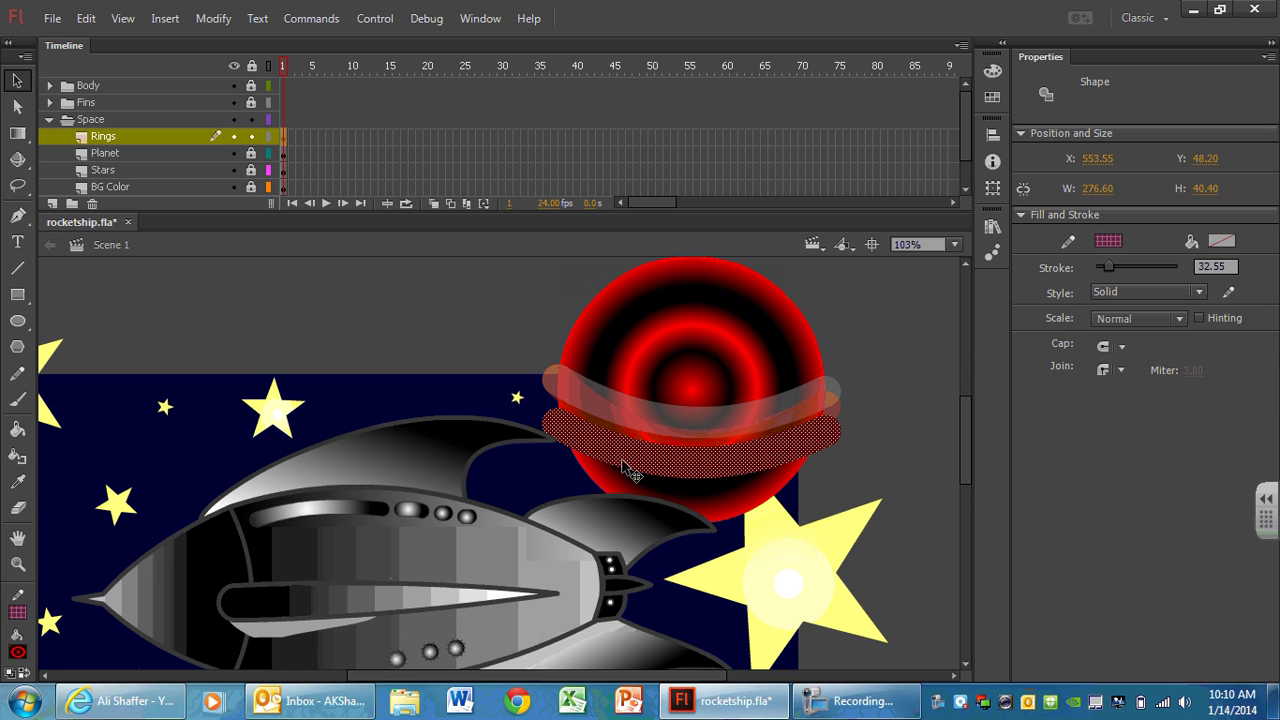
drag(629, 471, 618, 500)
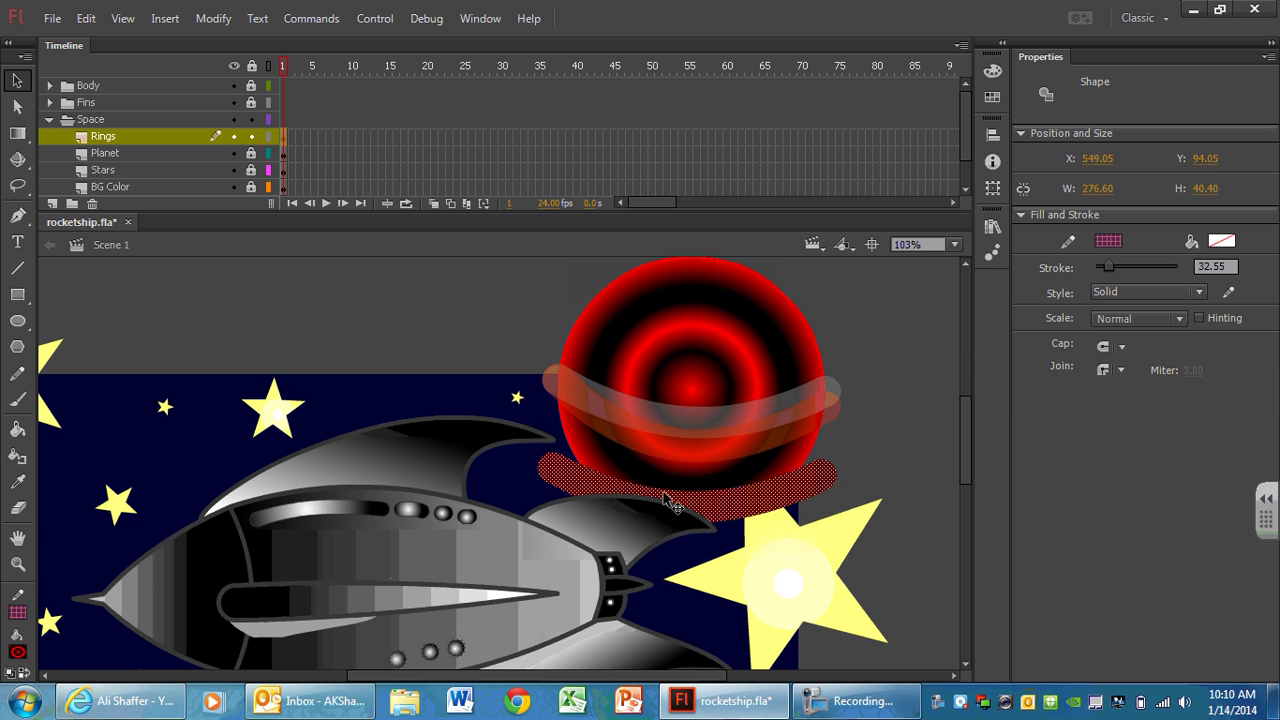
drag(826, 416, 828, 406)
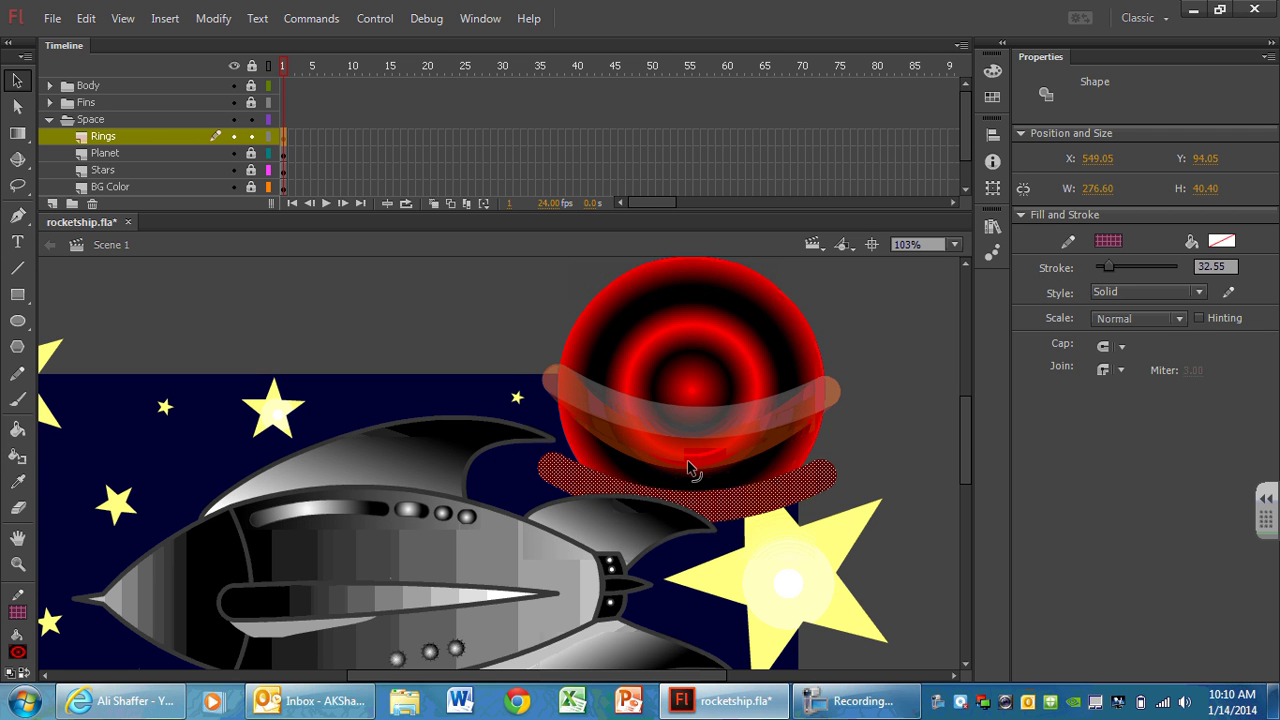
click(852, 462)
mouse_move(820, 487)
mouse_down()
mouse_move(846, 417)
mouse_move(830, 428)
mouse_up()
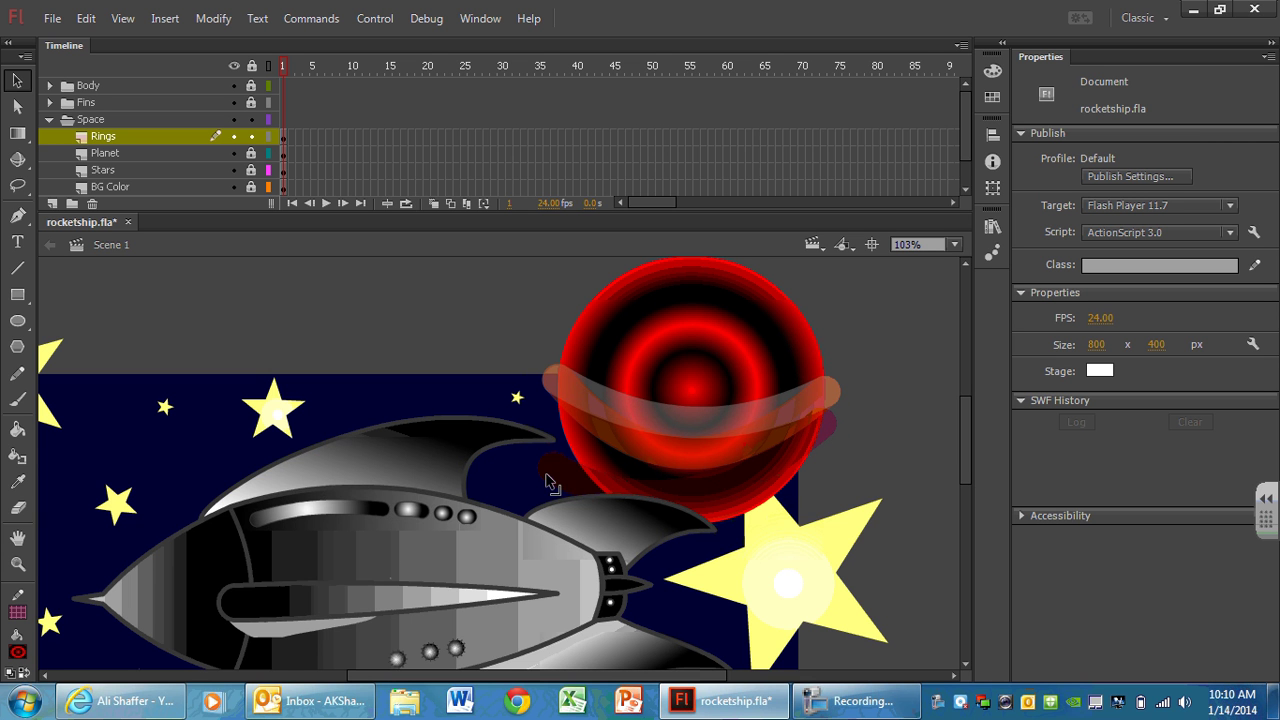
drag(550, 478, 551, 420)
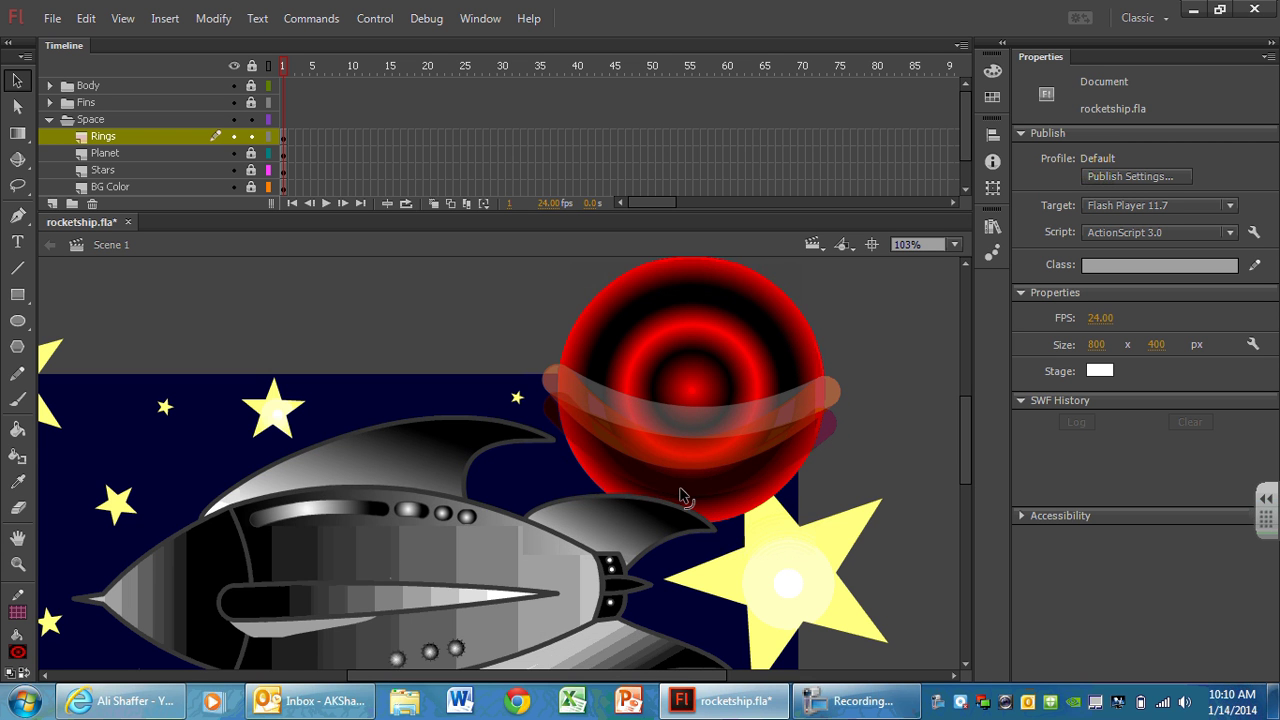
drag(700, 420, 694, 446)
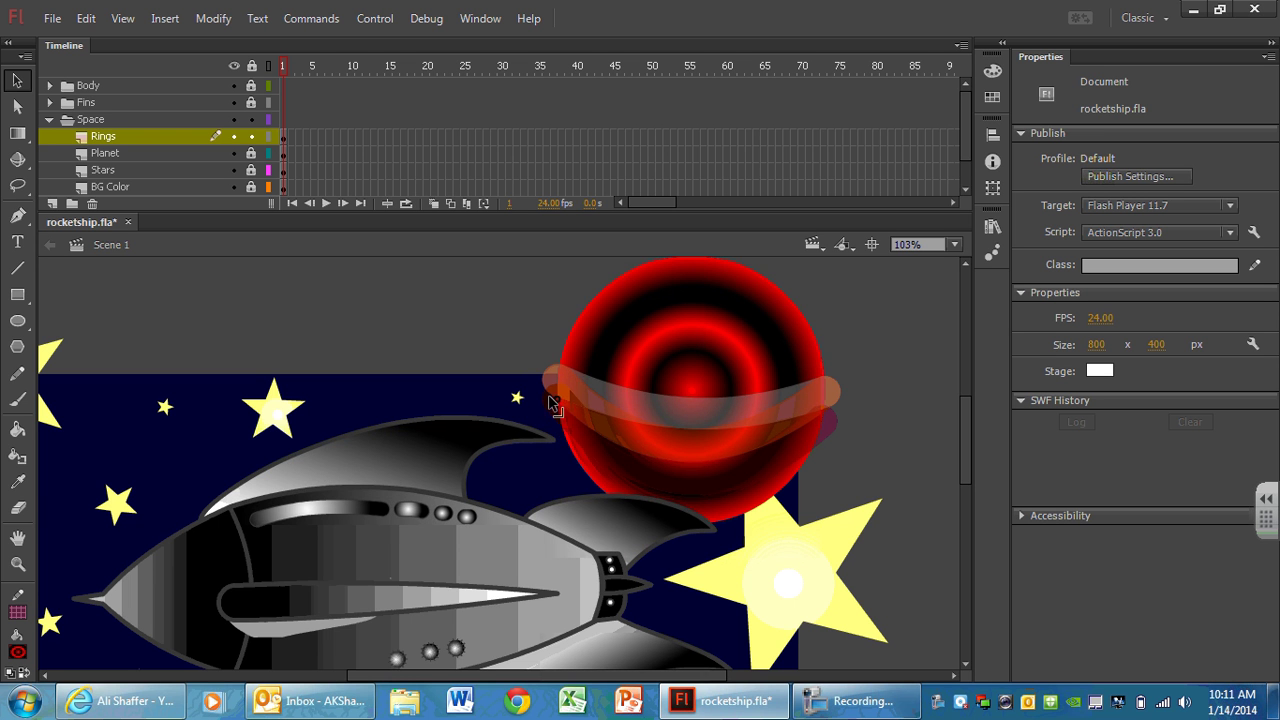
Recolour the lower ring band orange from the Fill swatches.
click(820, 450)
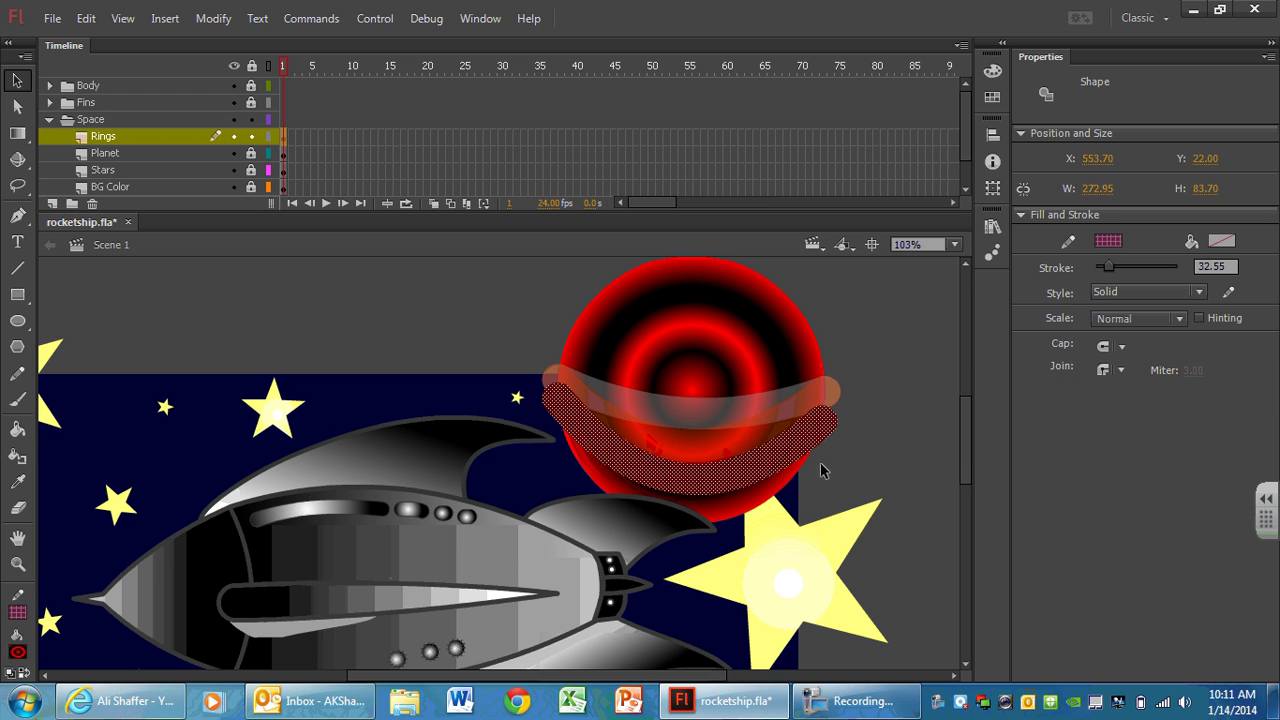
click(1110, 241)
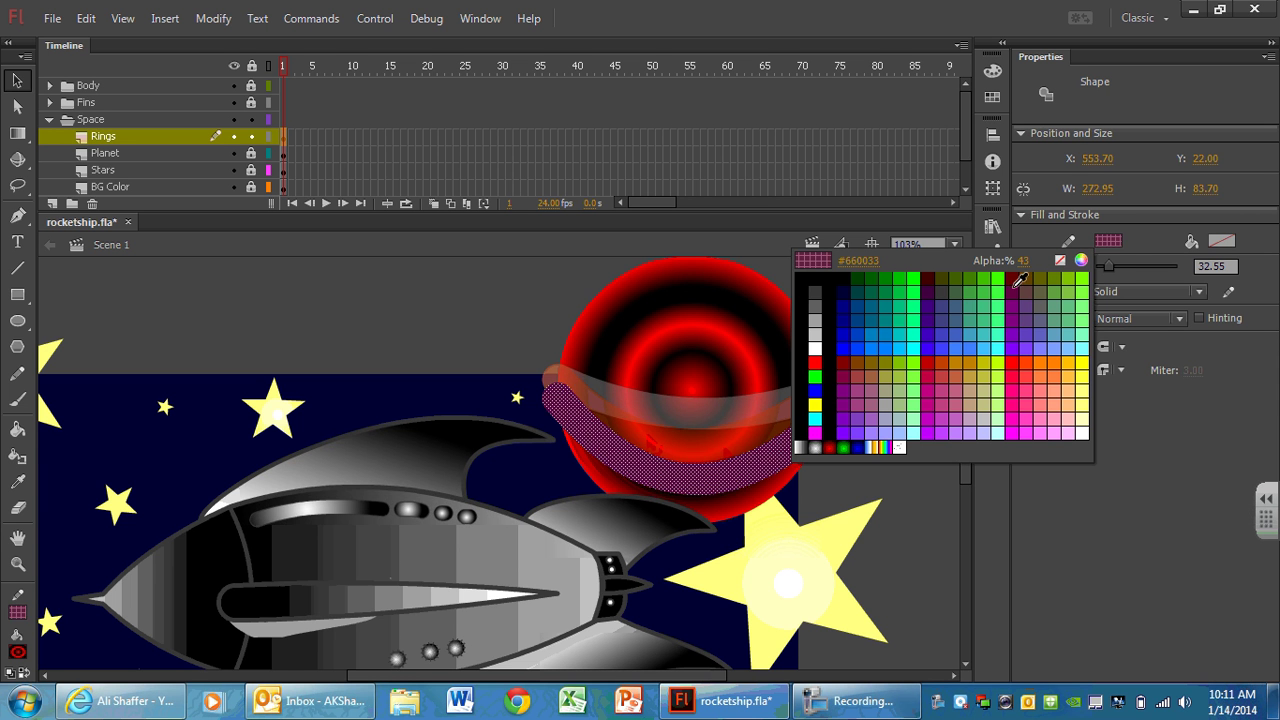
click(1040, 357)
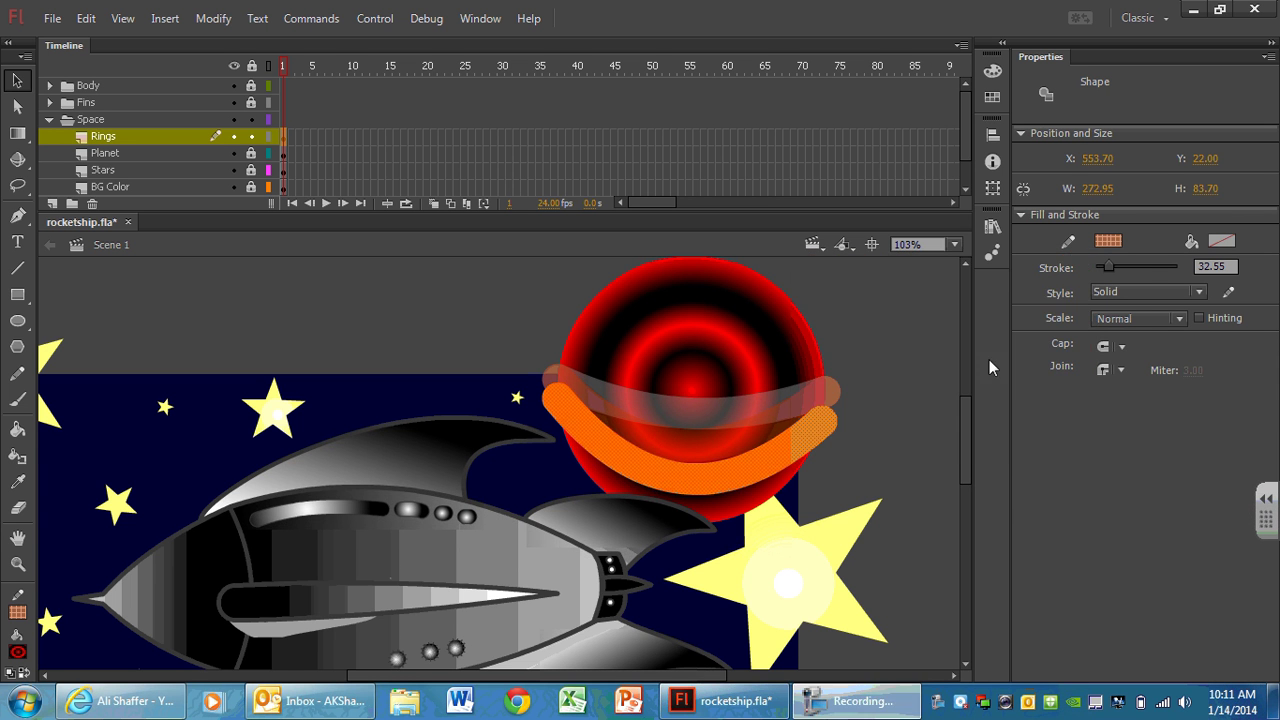
click(898, 329)
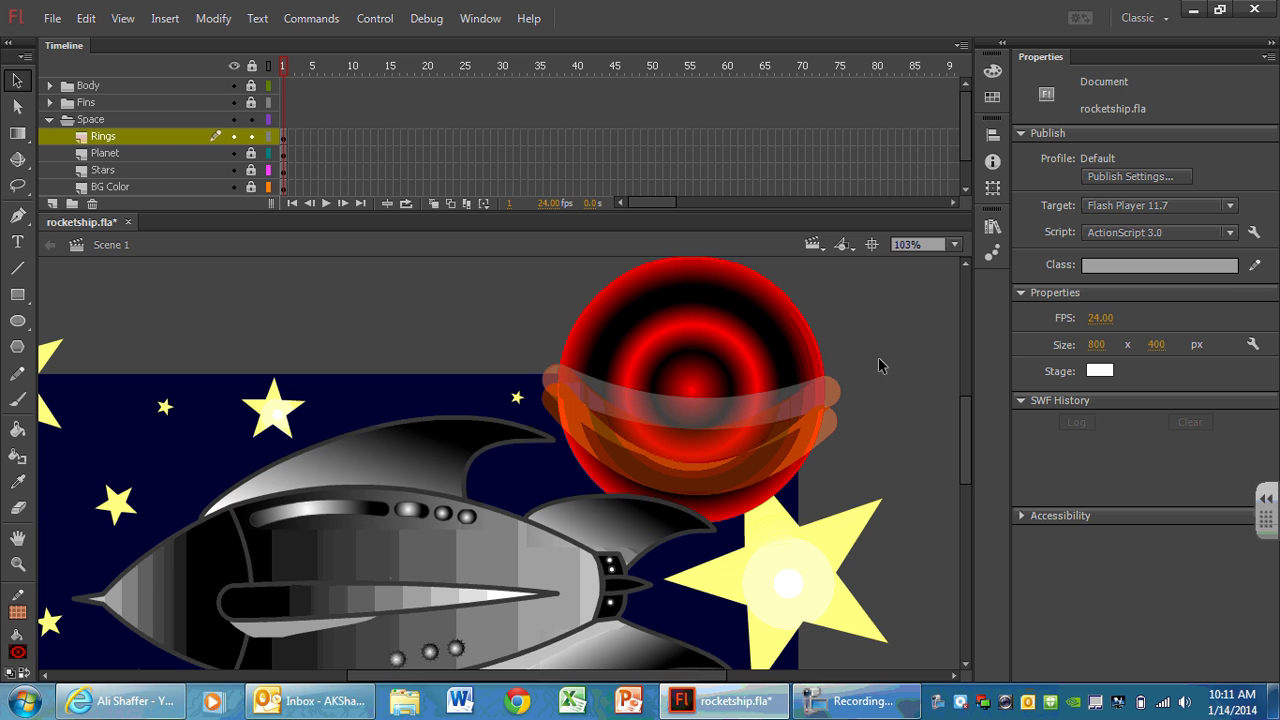
Change the upper ring band to yellow, then to paler yellow #FFFF99.
click(693, 410)
click(1108, 241)
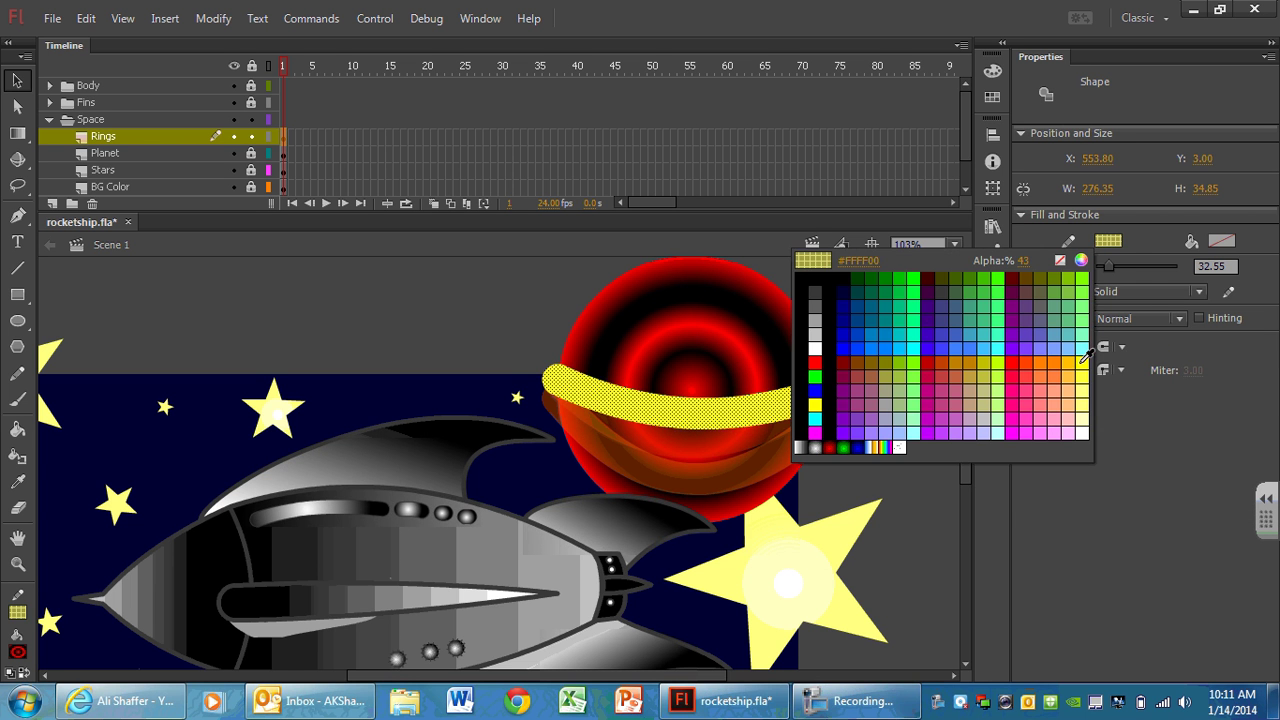
click(1085, 357)
click(898, 310)
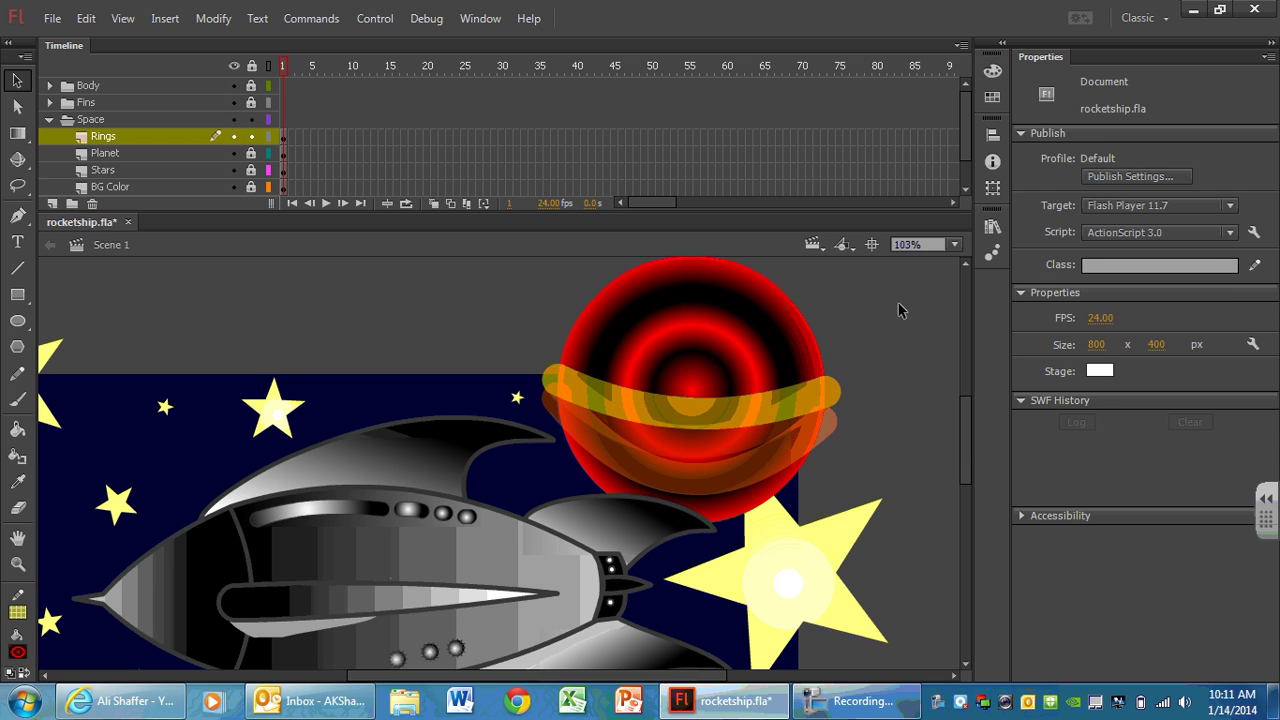
click(700, 412)
click(1108, 241)
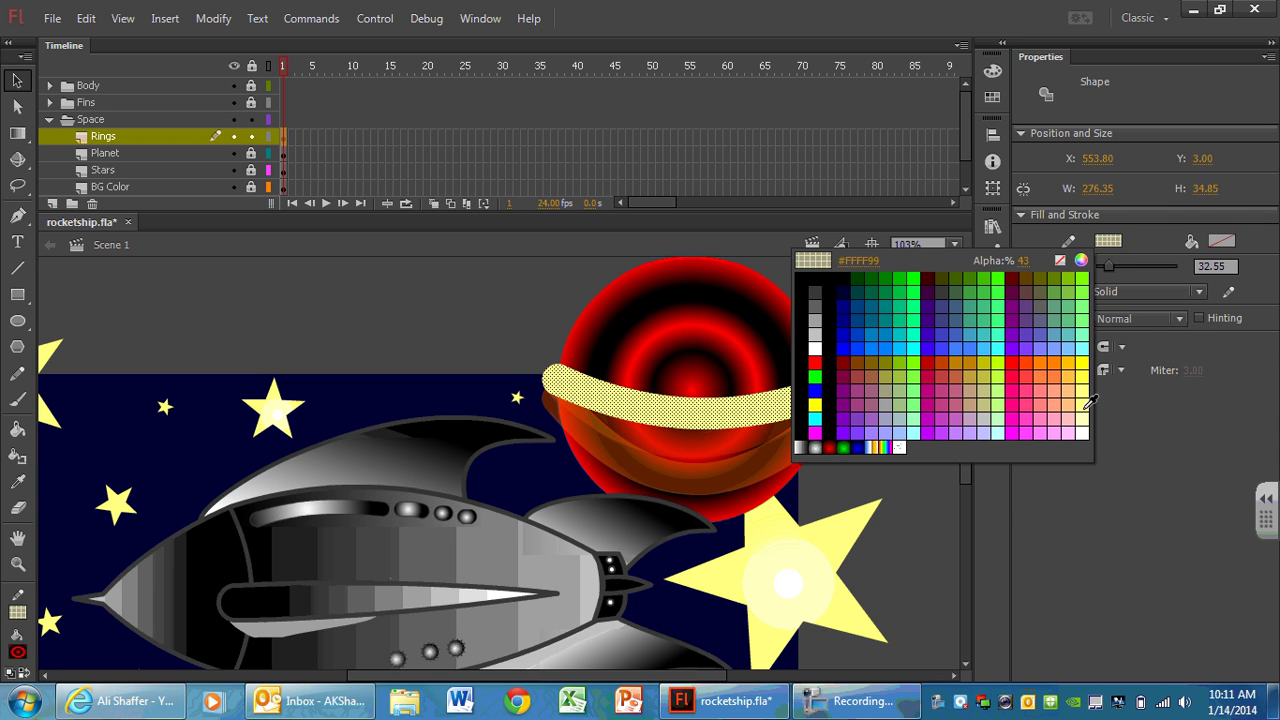
click(1085, 398)
click(880, 347)
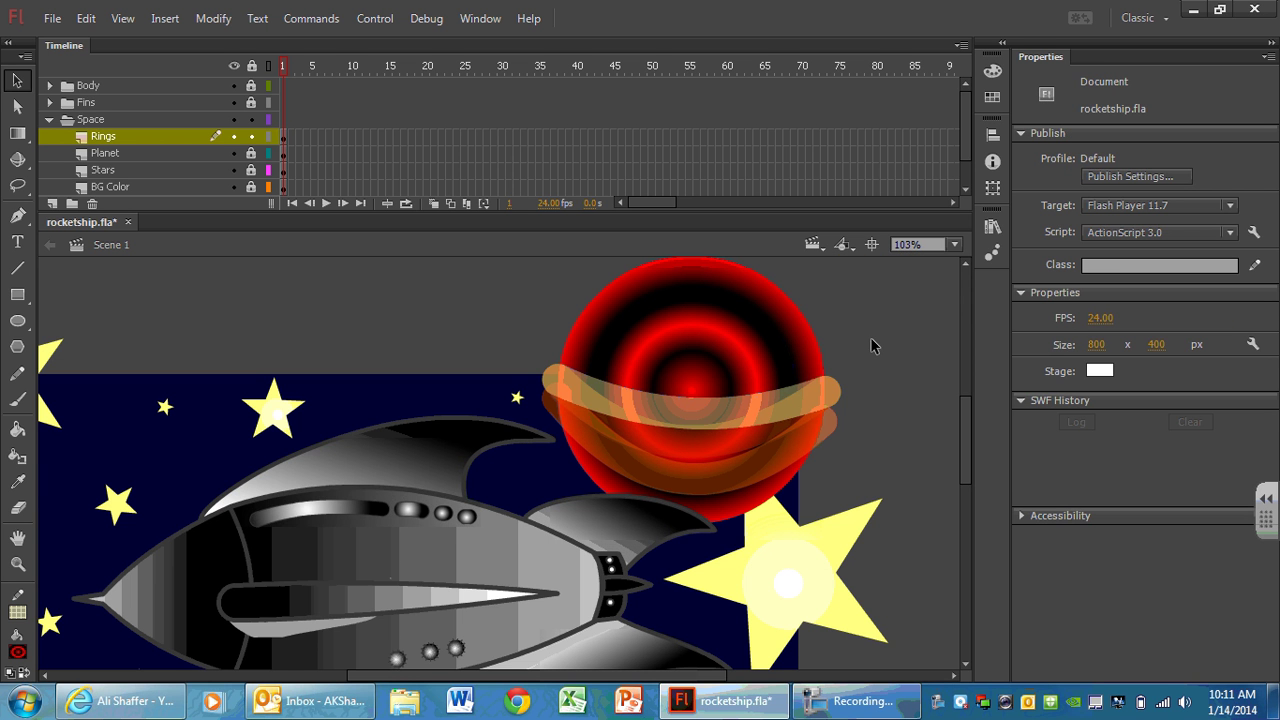
Lower the yellow band's fill Alpha to make it translucent.
click(666, 414)
click(1104, 246)
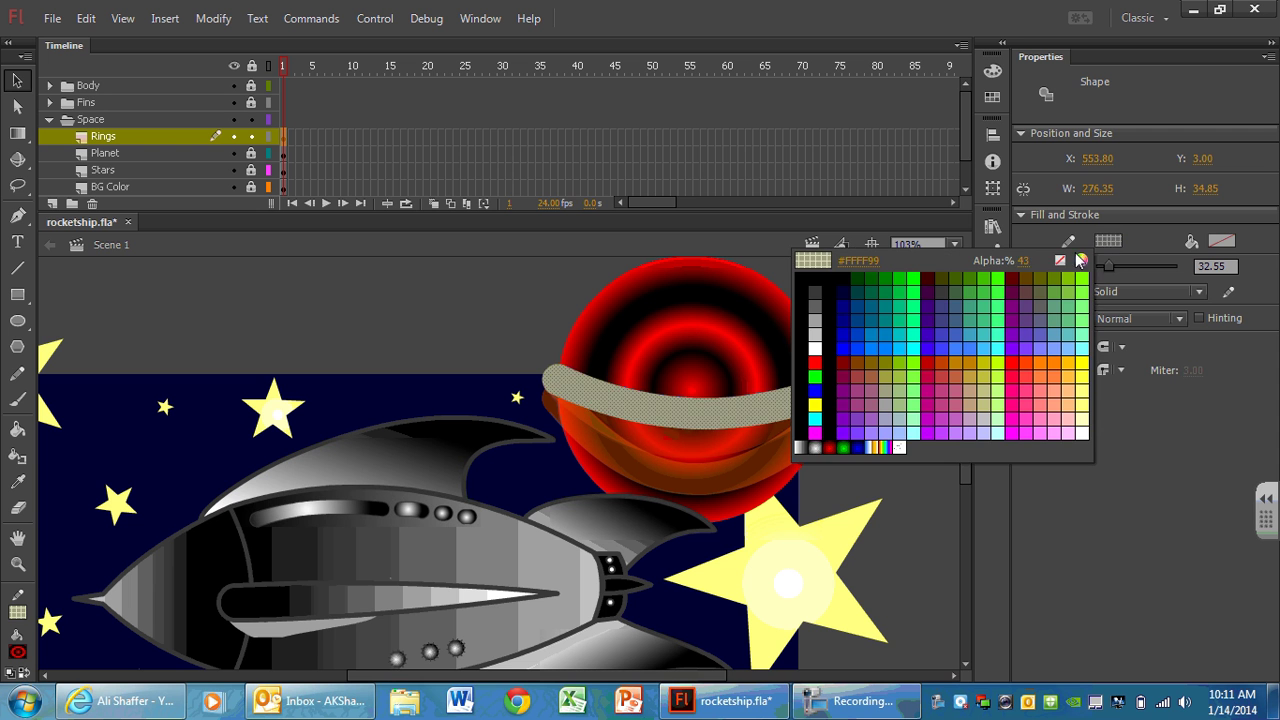
drag(1005, 260, 995, 258)
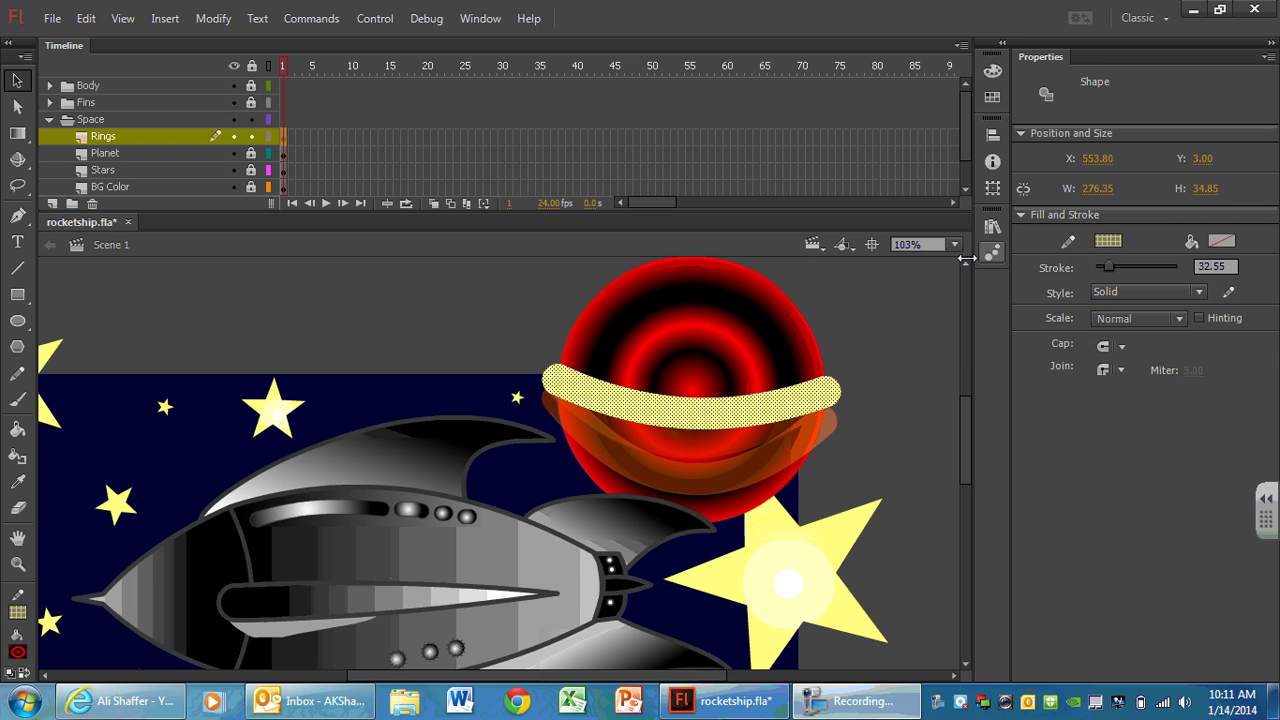
click(958, 360)
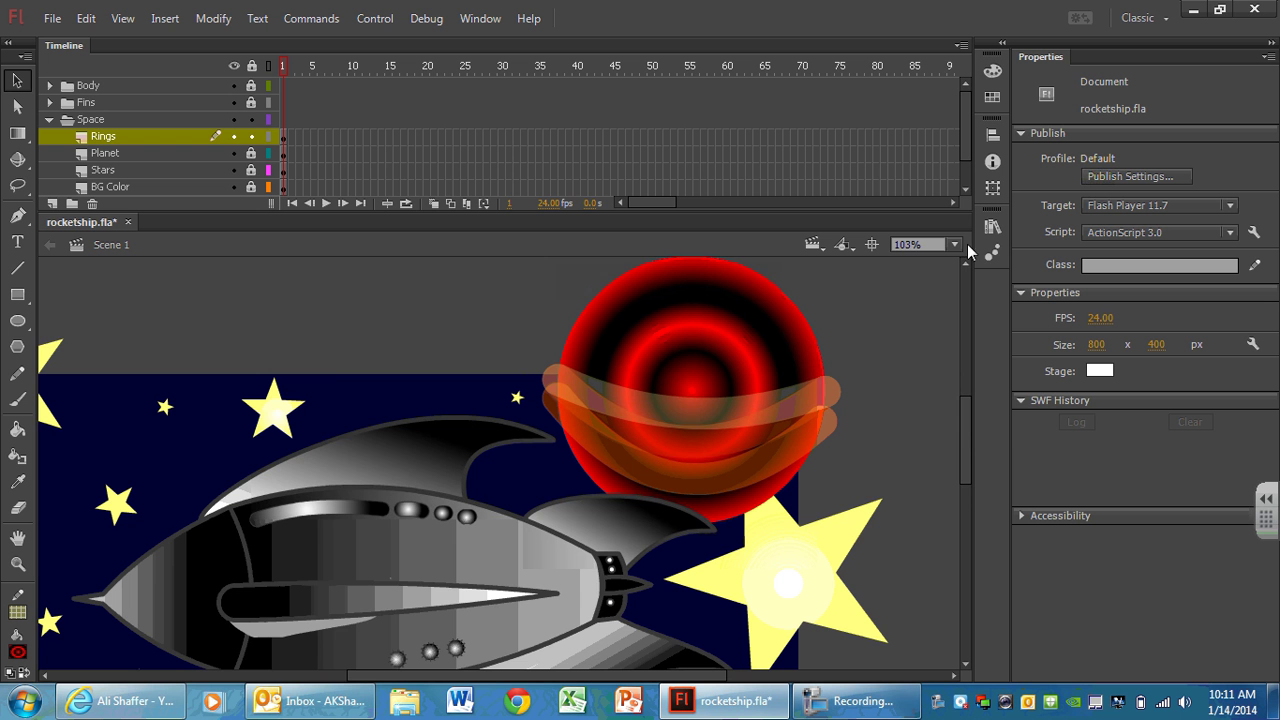
click(954, 245)
Zoom to Show All so the whole stage is in view.
click(951, 308)
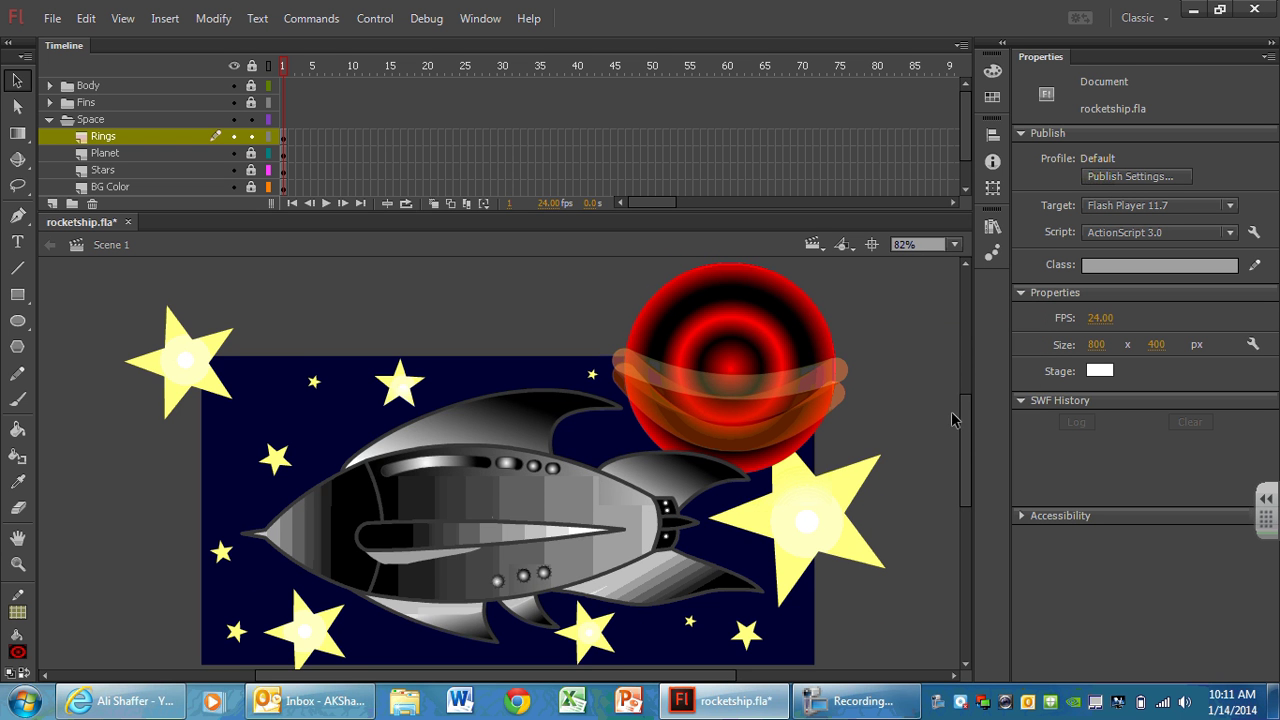
scroll(962, 430, down, 2)
scroll(962, 437, down, 1)
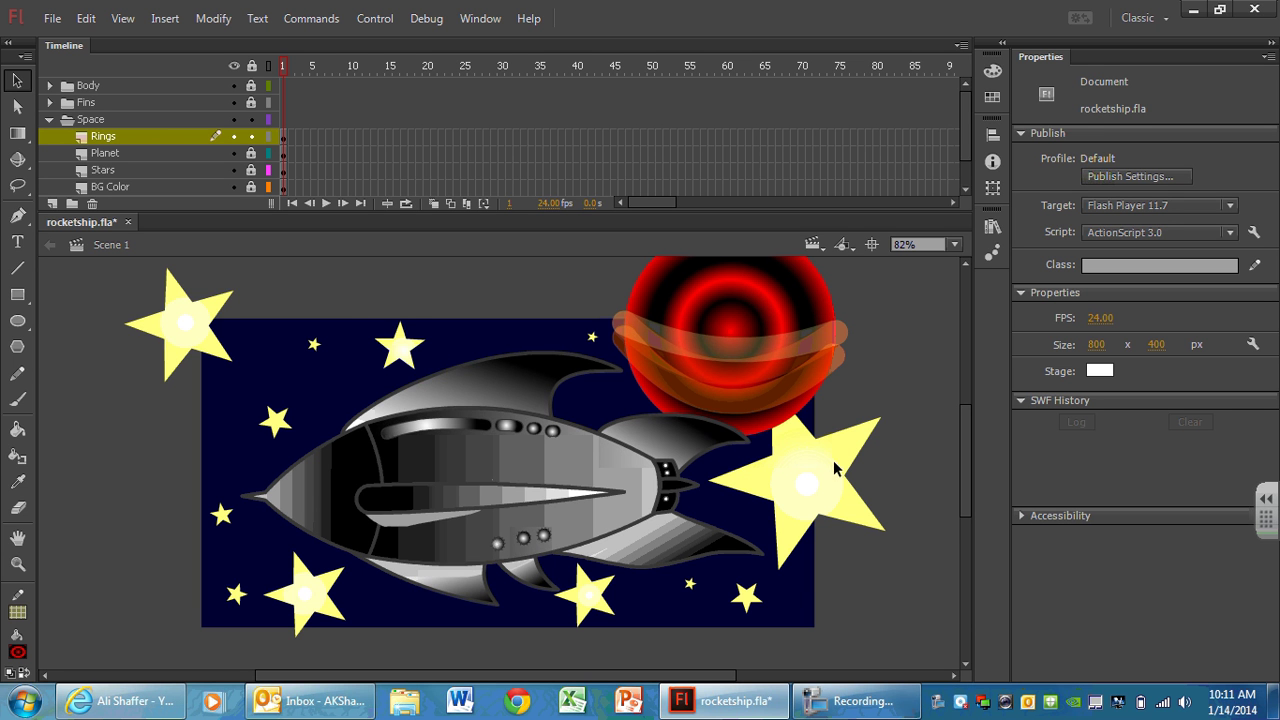
Look over the PolyStar options without changing them, dismiss the mail popup, and lock the Rings layer.
click(17, 346)
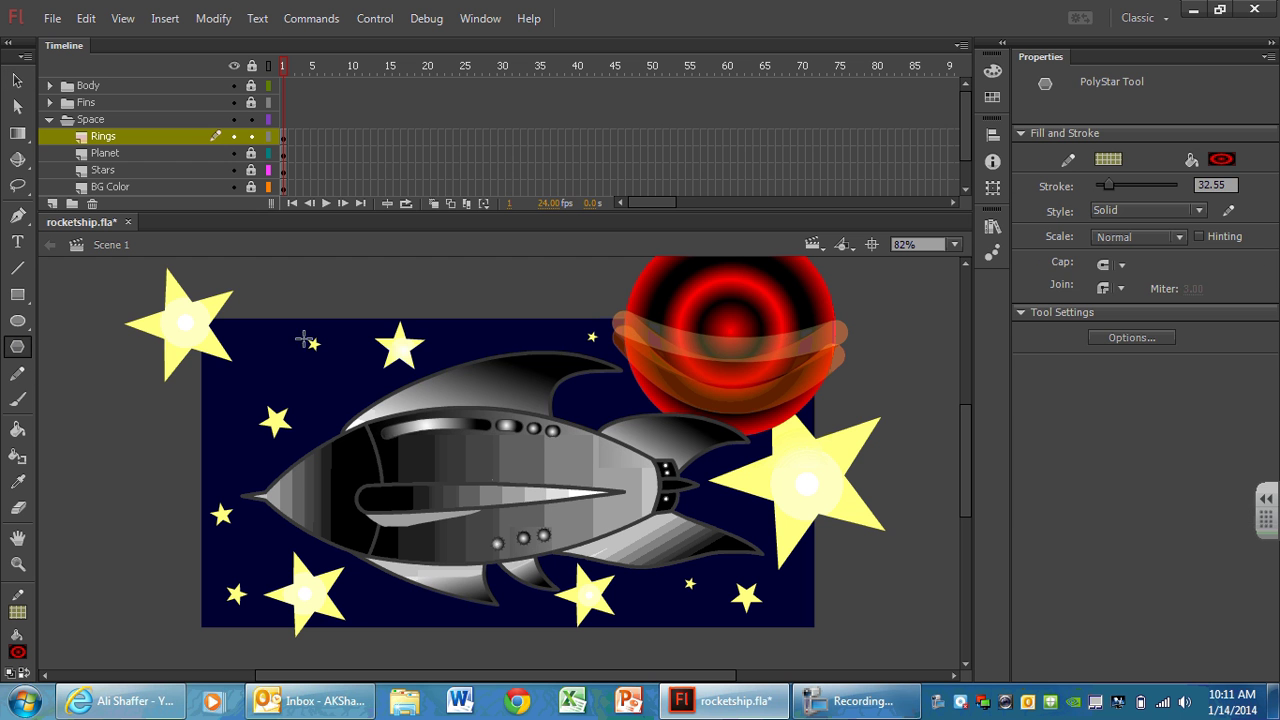
click(1160, 338)
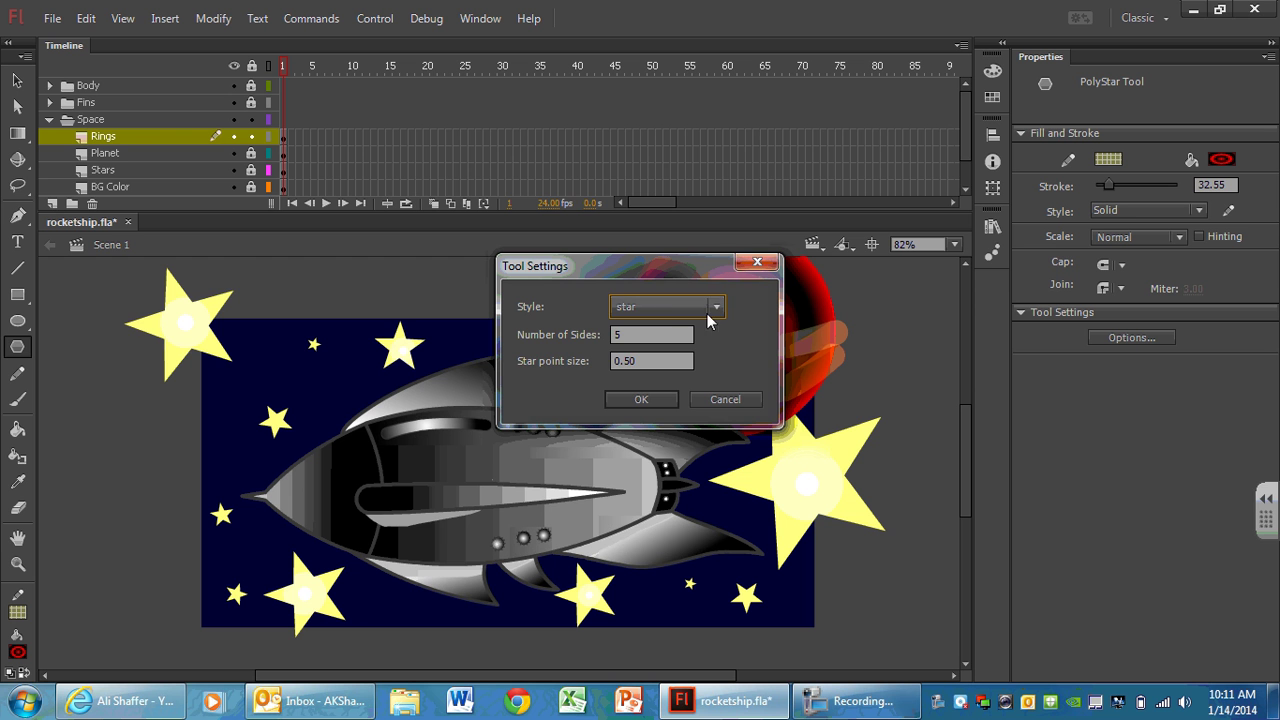
click(672, 307)
click(738, 292)
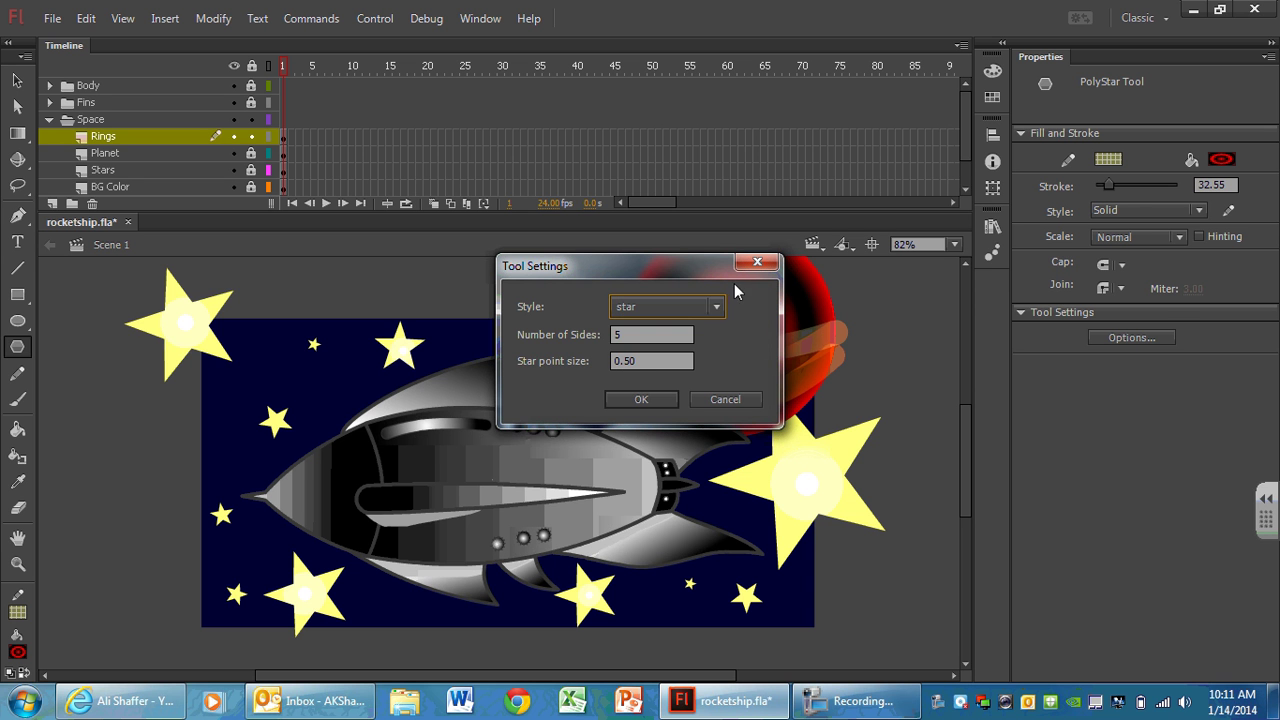
click(757, 265)
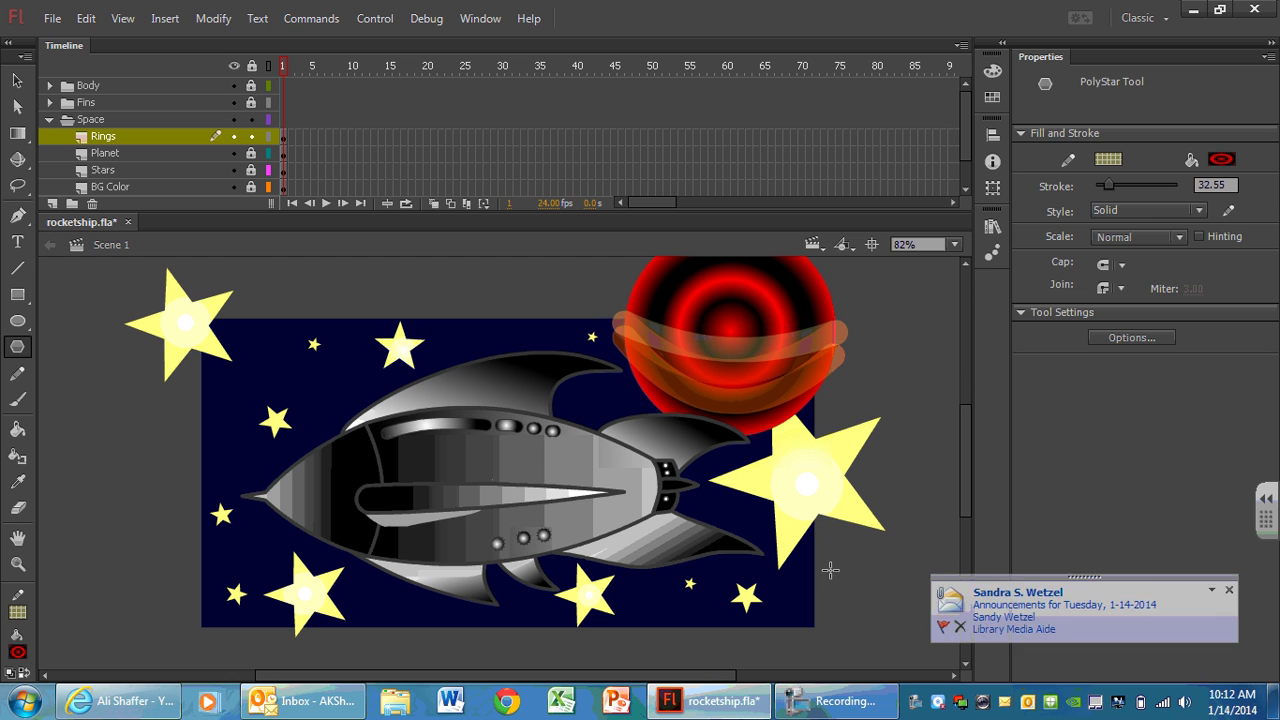
click(1229, 590)
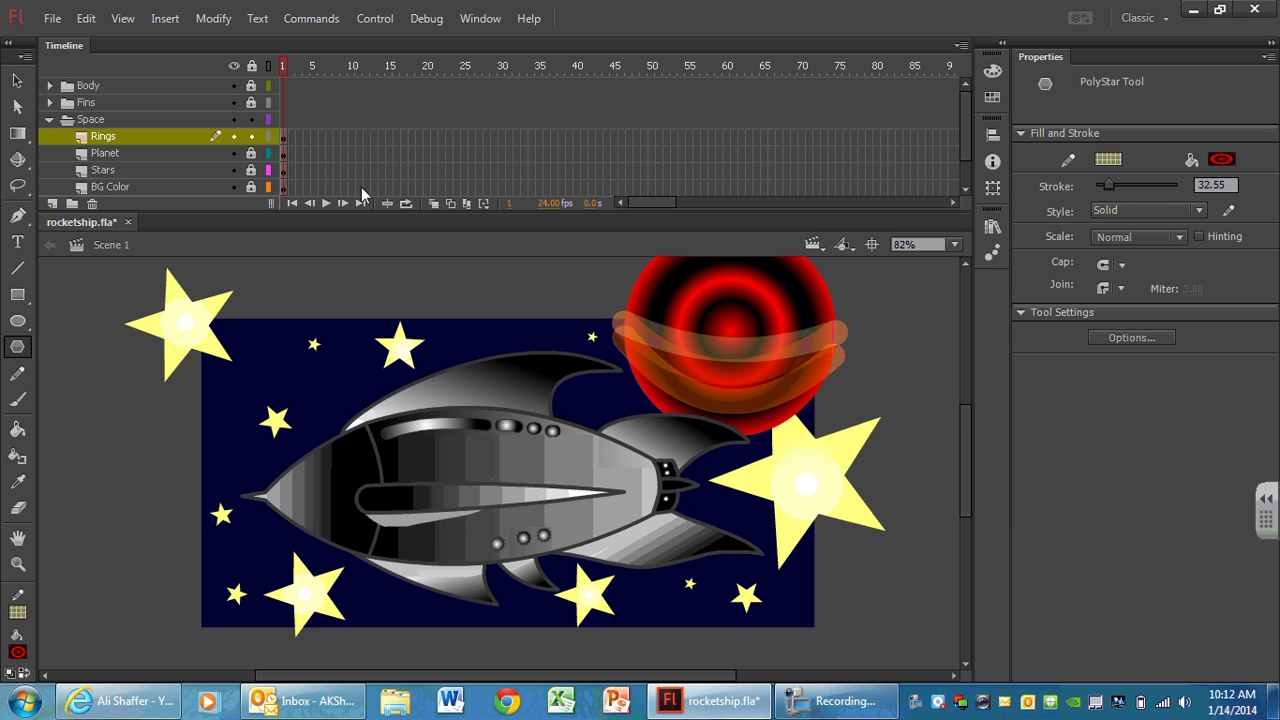
click(251, 137)
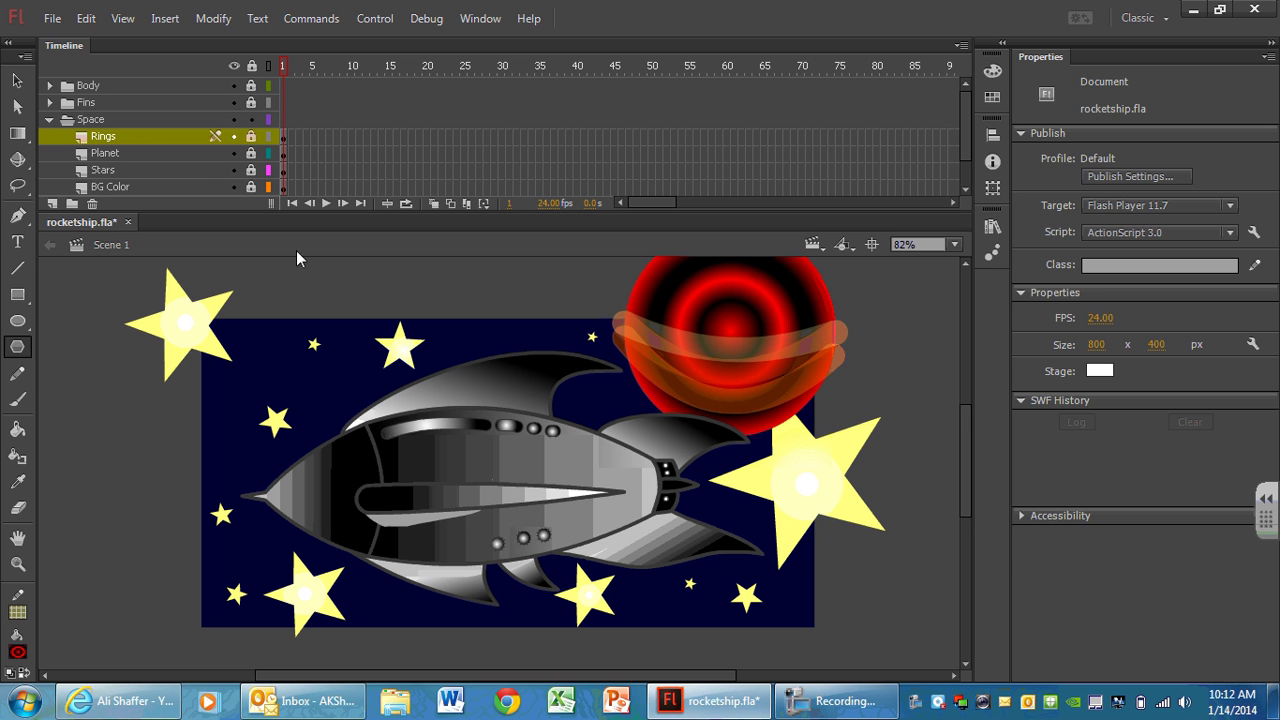
Save rocketship.fla, then add a new layer above the Body folder.
click(51, 18)
click(45, 197)
click(49, 119)
click(67, 88)
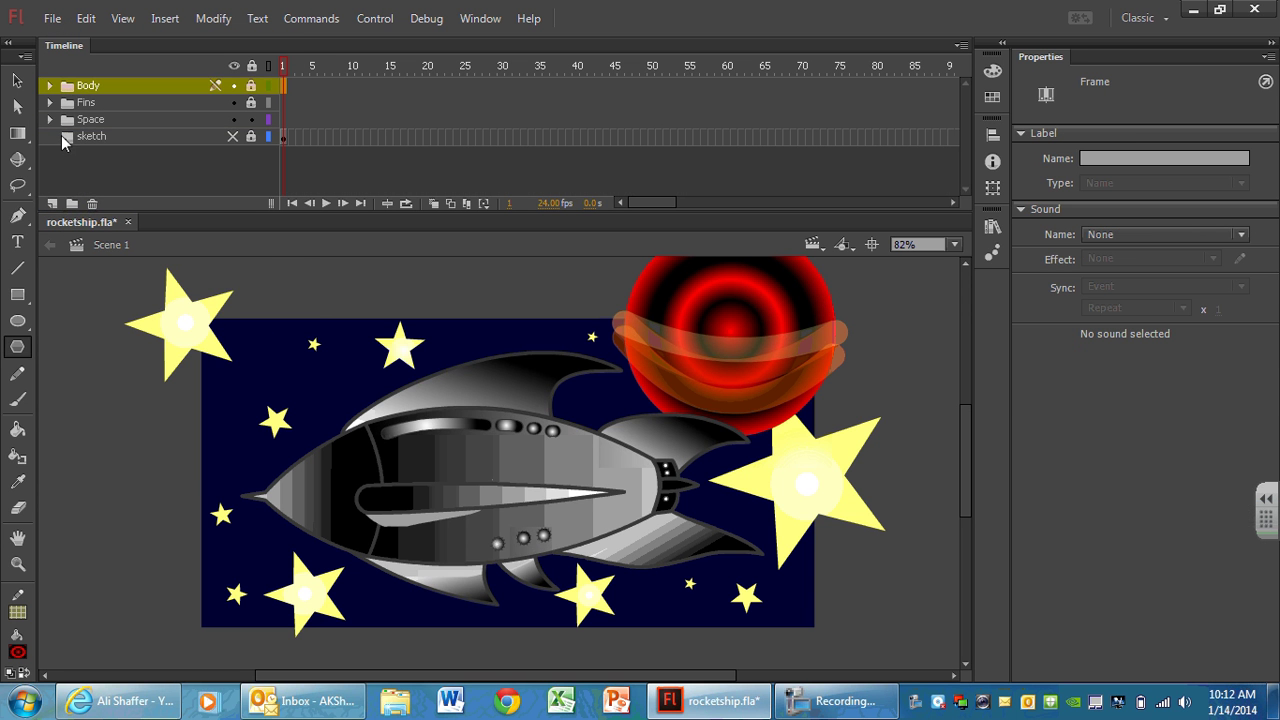
click(53, 204)
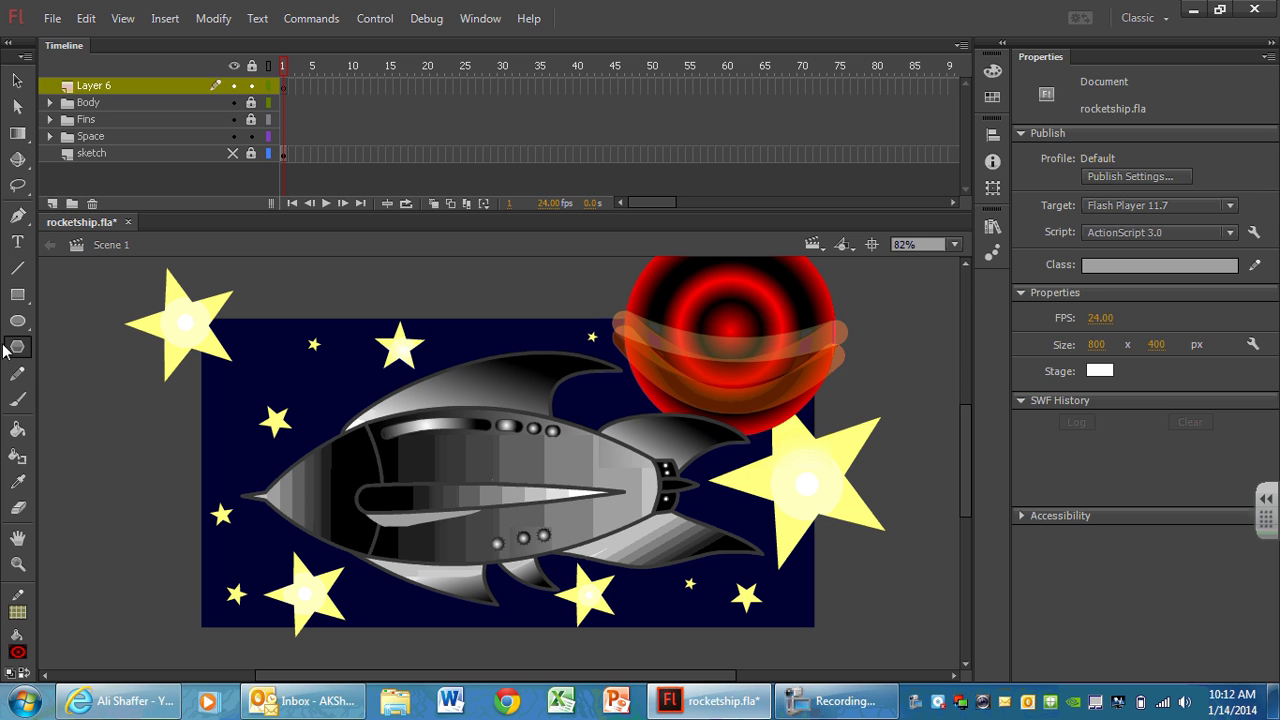
Type the author's name in Times New Roman at the starfield's upper left.
click(17, 242)
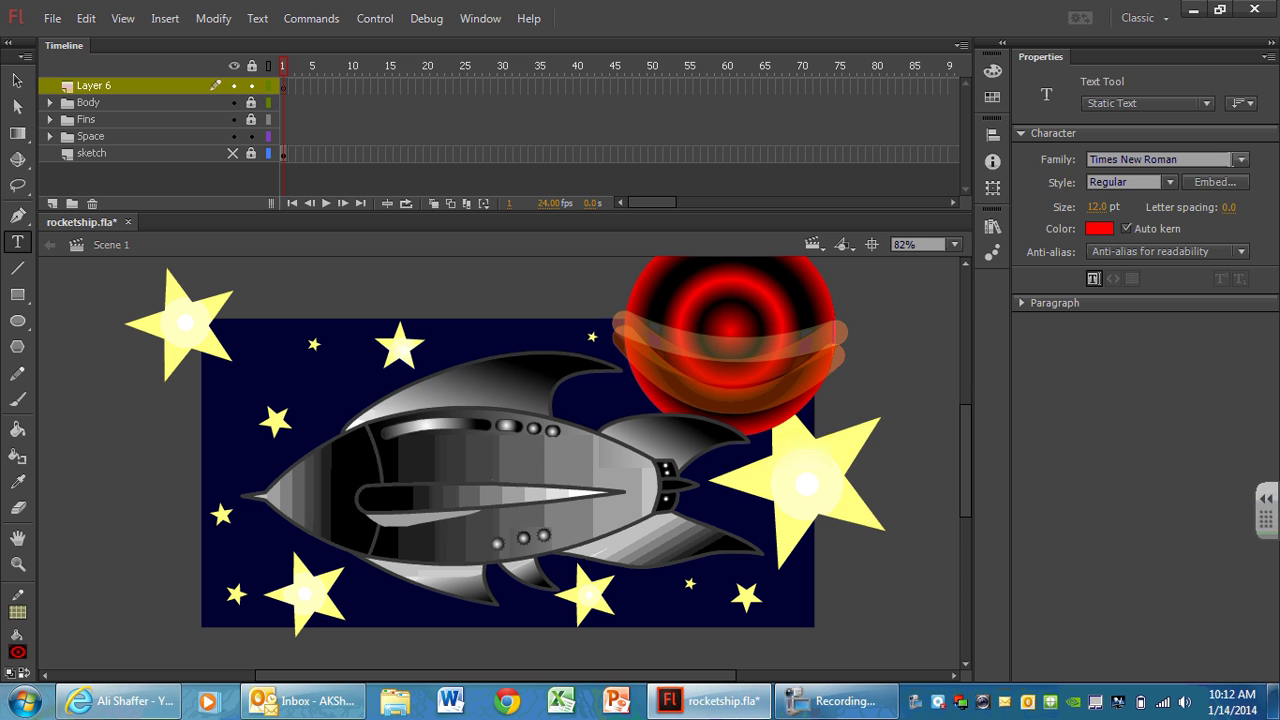
click(1240, 160)
click(1238, 163)
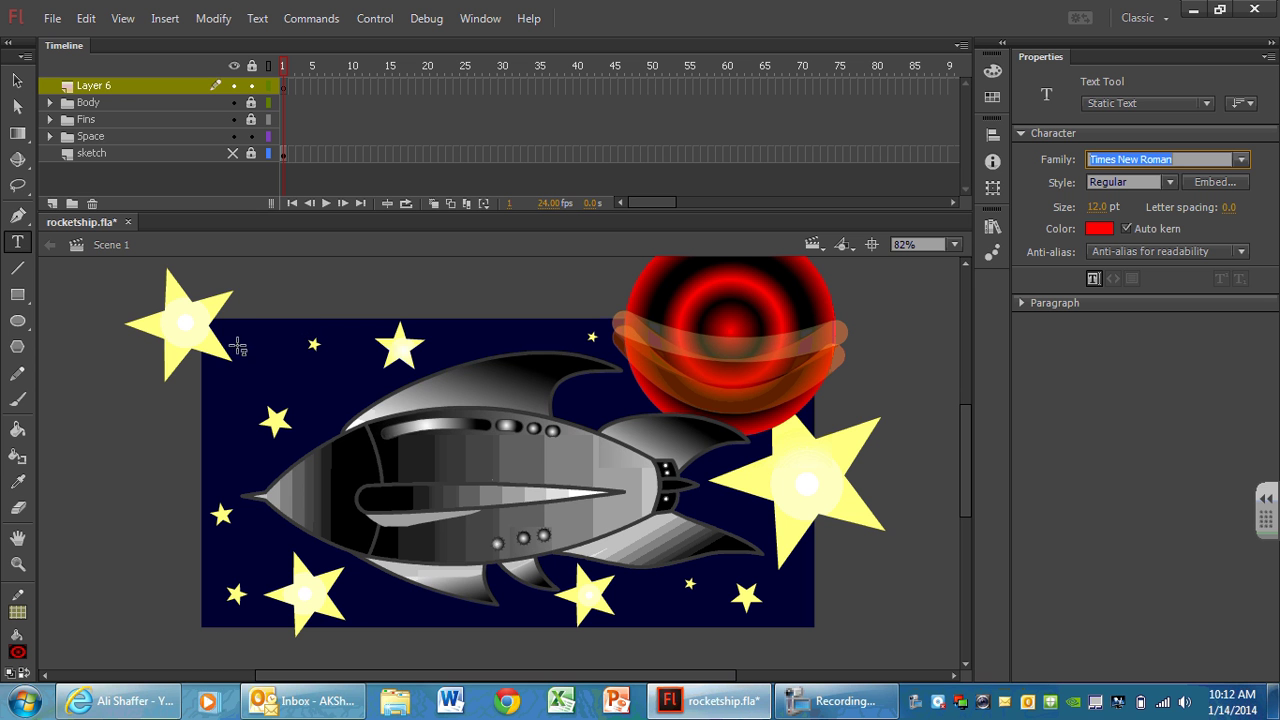
drag(238, 352, 361, 371)
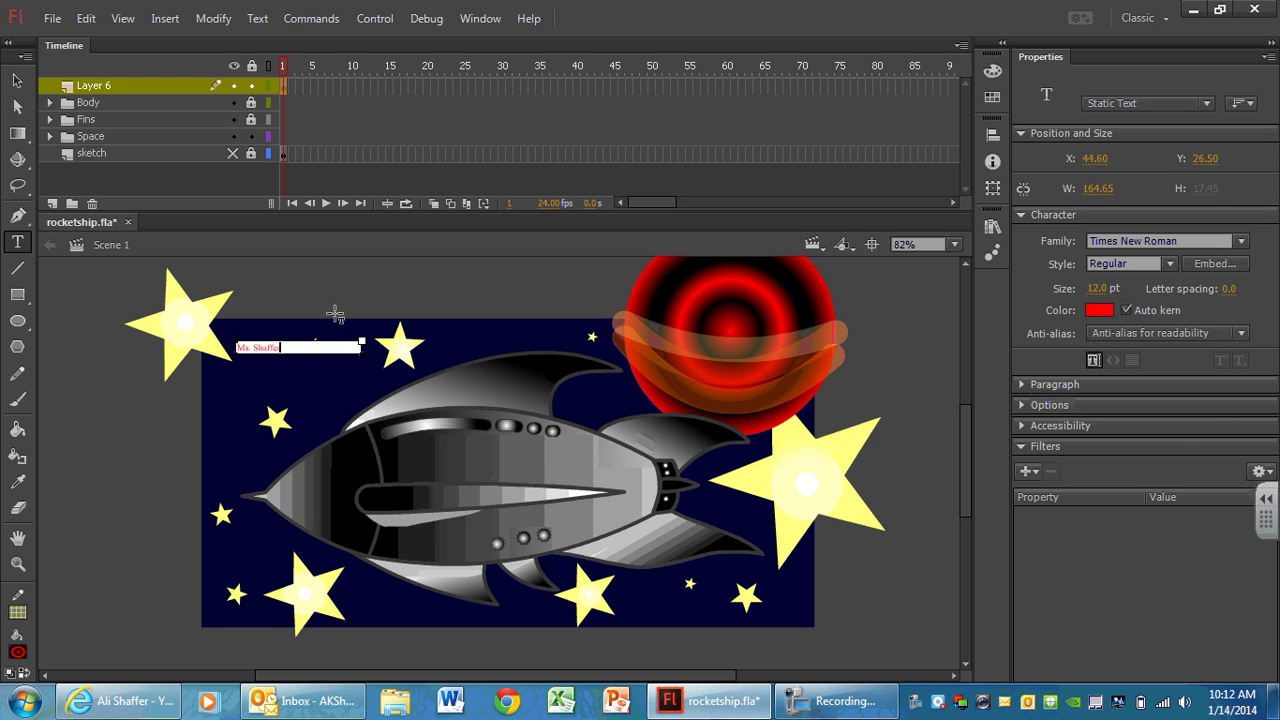
Make the name text 30 pt white, reposition it, and save rocketship.fla.
drag(283, 350, 220, 344)
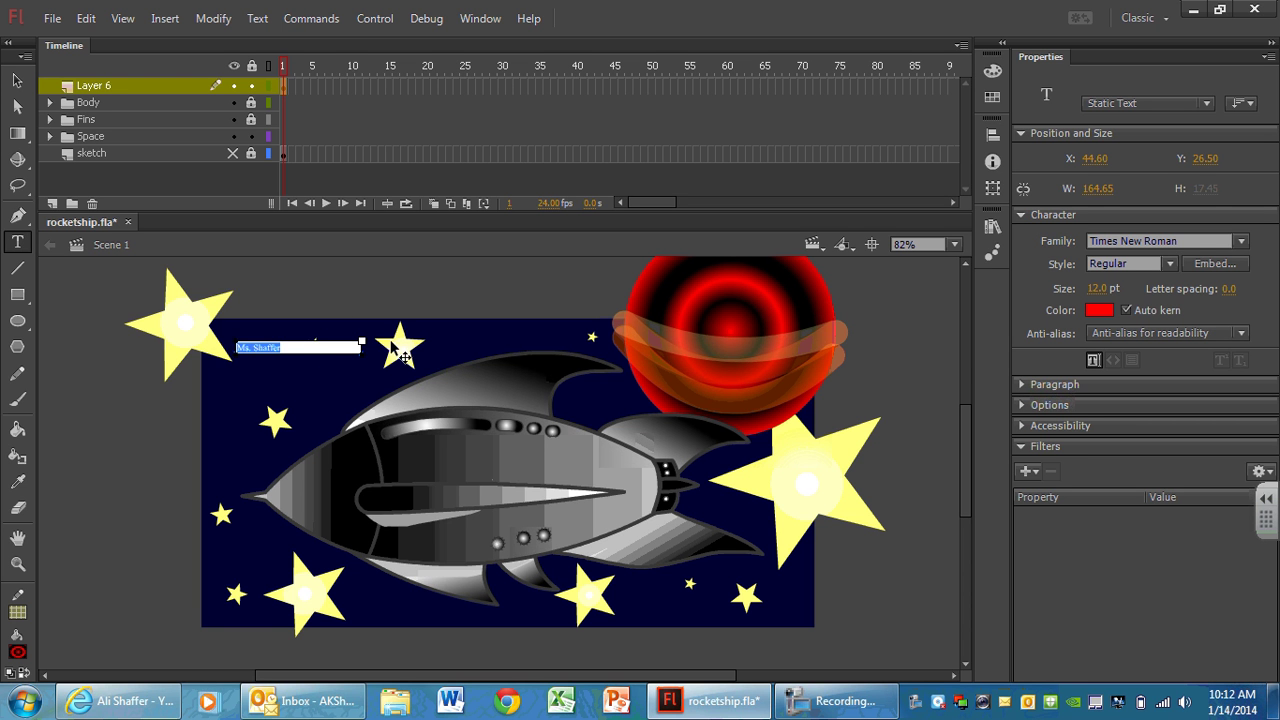
mouse_move(1097, 288)
mouse_down()
mouse_move(1125, 288)
mouse_move(1110, 289)
mouse_up()
click(1099, 310)
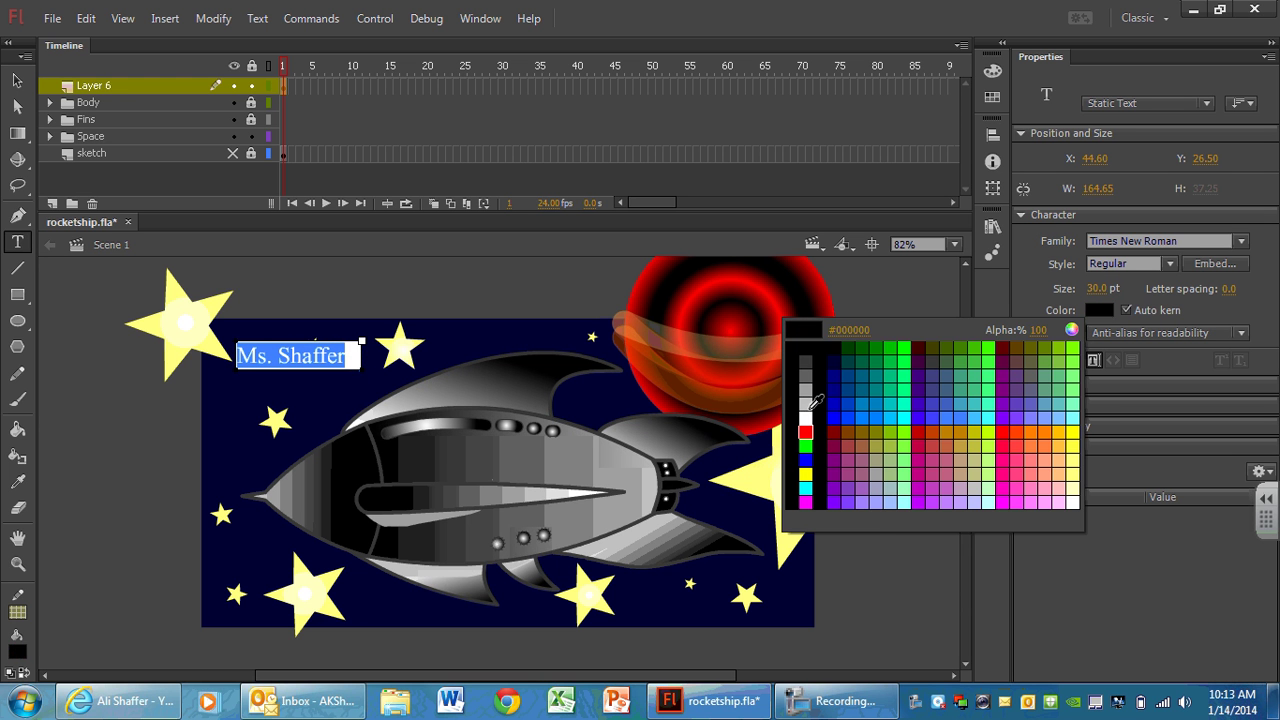
click(809, 409)
click(17, 80)
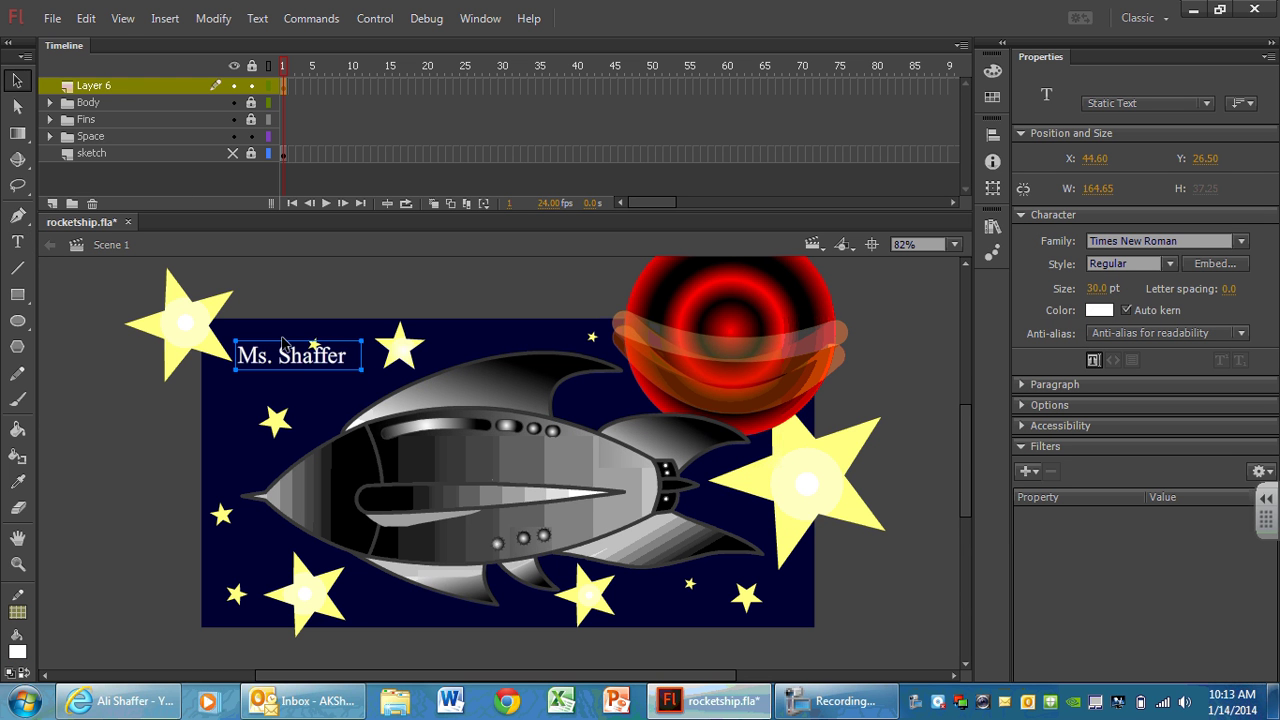
drag(283, 343, 263, 369)
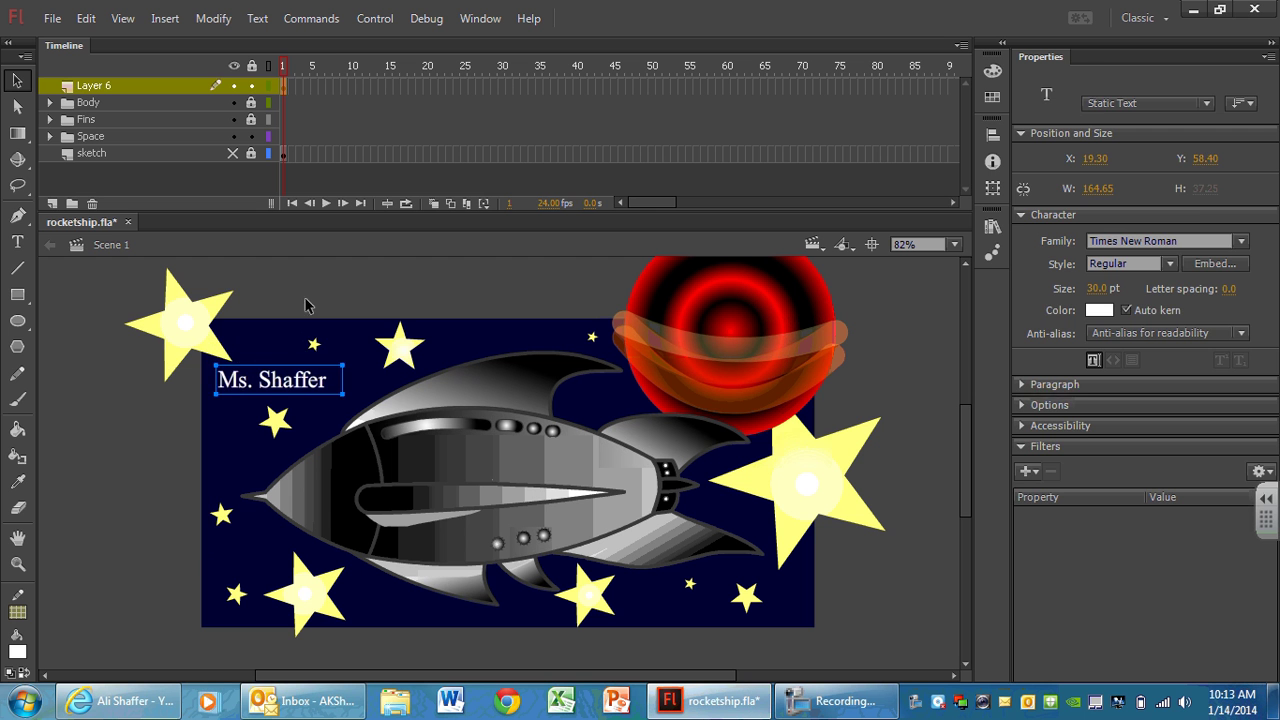
click(351, 289)
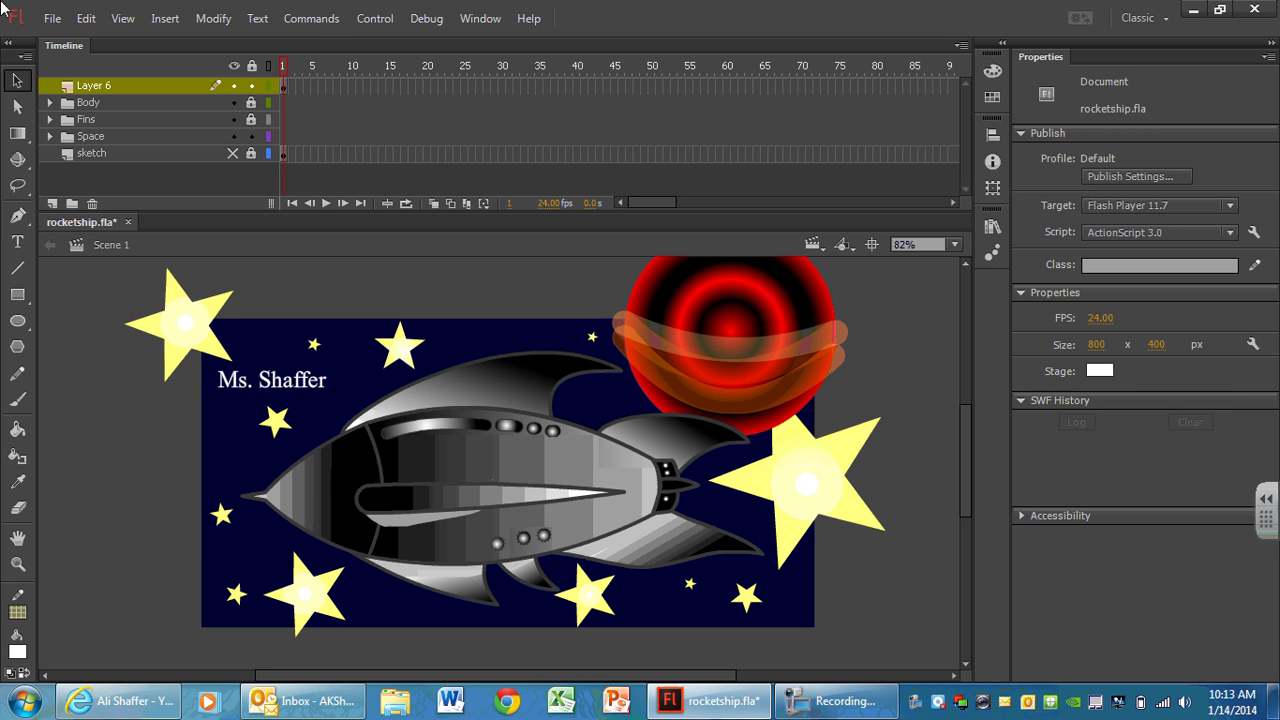
click(52, 18)
click(85, 200)
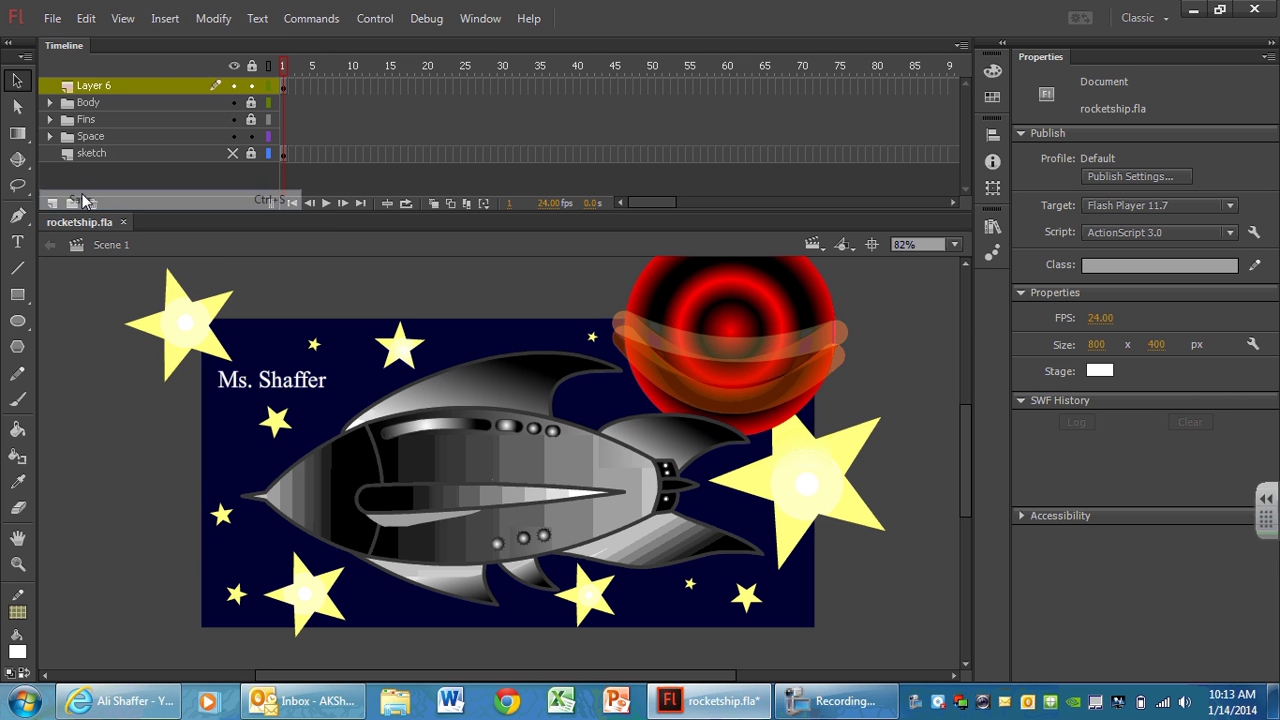